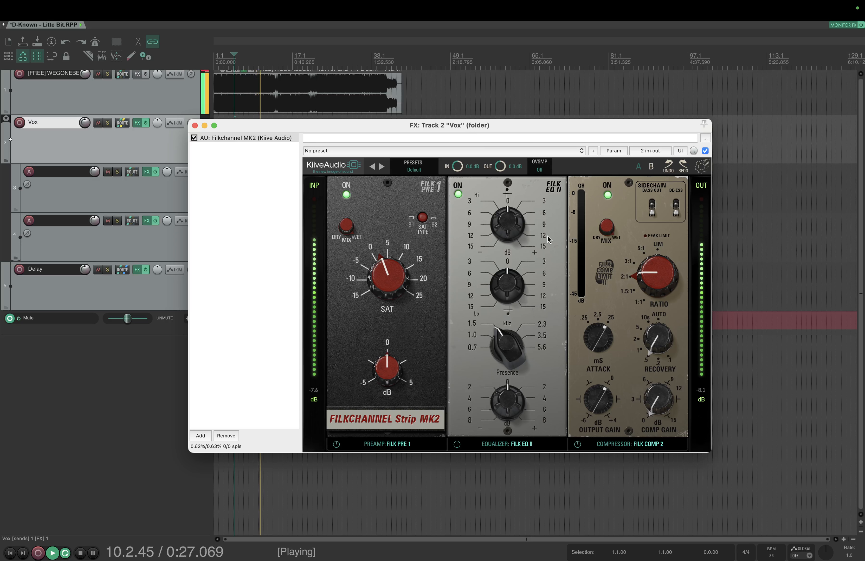
- Switch the channel strip's equalizer module to FILK EQ III and slightly boost its 15 kHz and 60 Hz bands
left_click(519, 447)
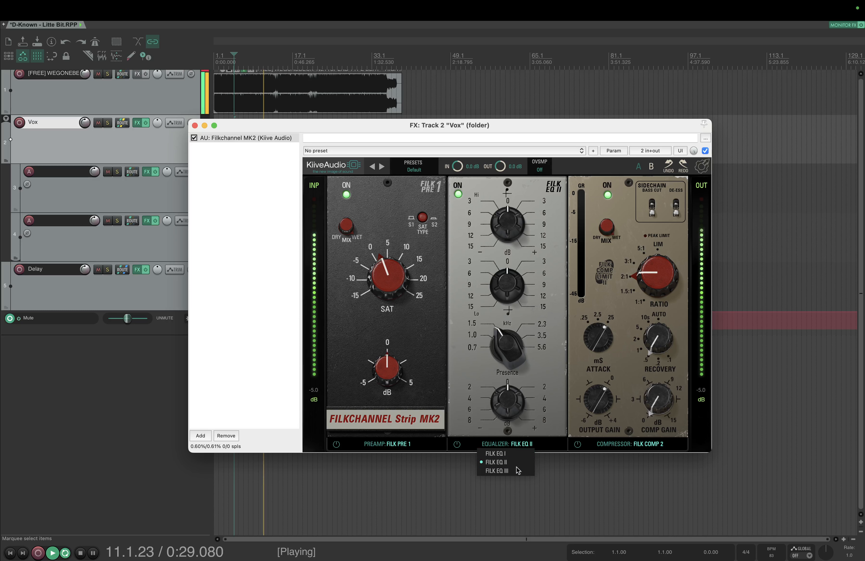
left_click(511, 473)
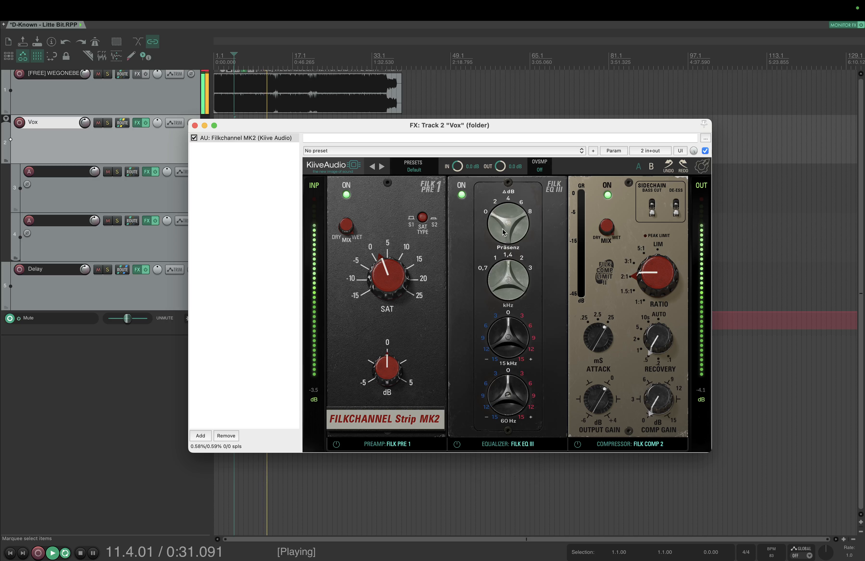
left_click_drag(509, 246, 505, 195)
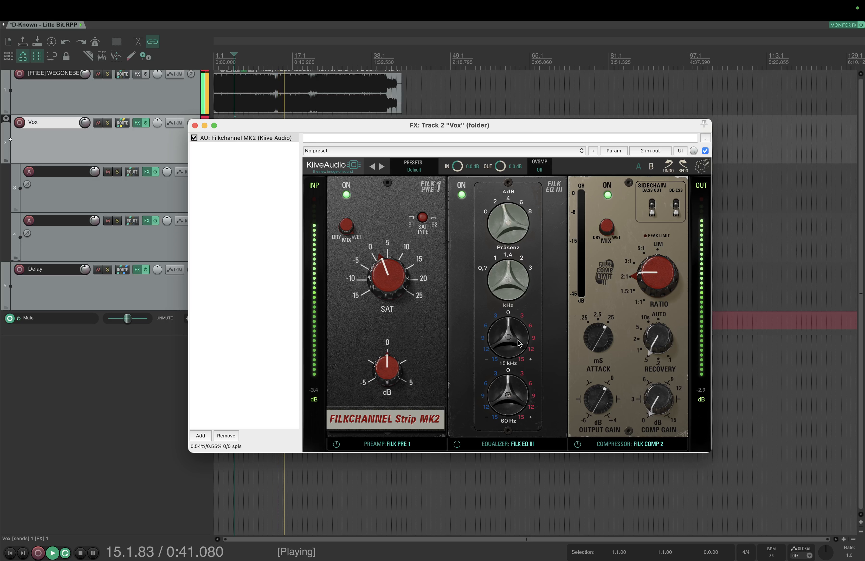
left_click_drag(509, 345, 508, 324)
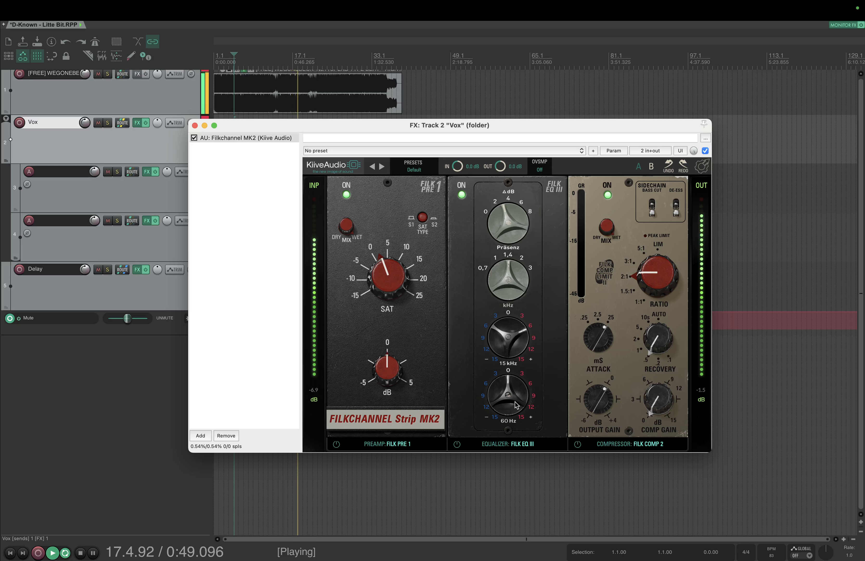
left_click_drag(514, 406, 511, 398)
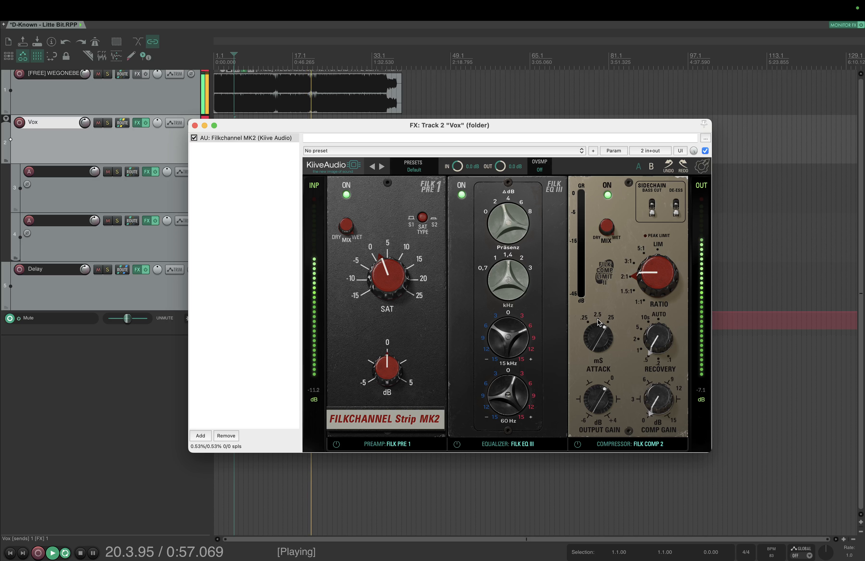
- Switch the compressor module to FILK COMP 1, raise its output to about 6 dB and lower its input for lighter compression
left_click(642, 449)
left_click(636, 458)
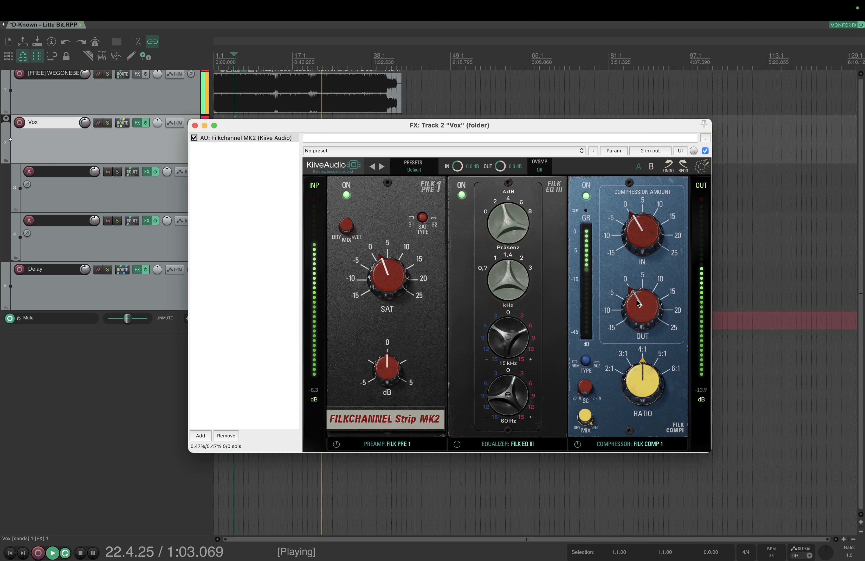
left_click_drag(640, 308, 636, 292)
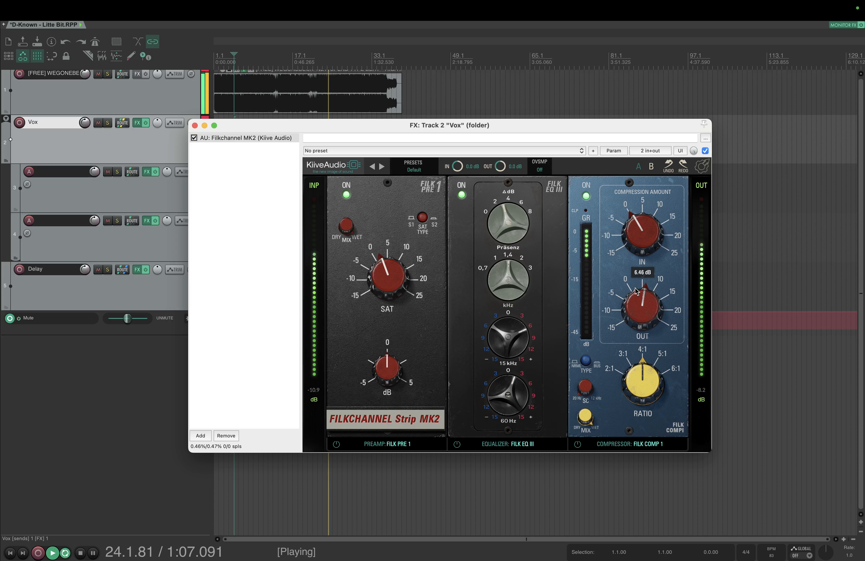
left_click_drag(643, 240, 639, 242)
left_click_drag(643, 306, 646, 312)
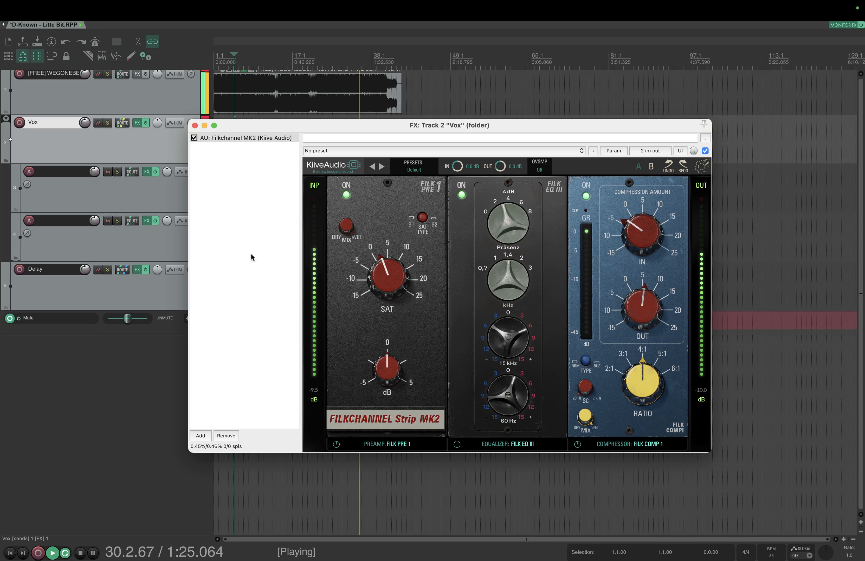
- Add the VST3 version of Kiive Audio's NFuse to the Vox track's effects chain after Filkchannel MK2
left_click(193, 140)
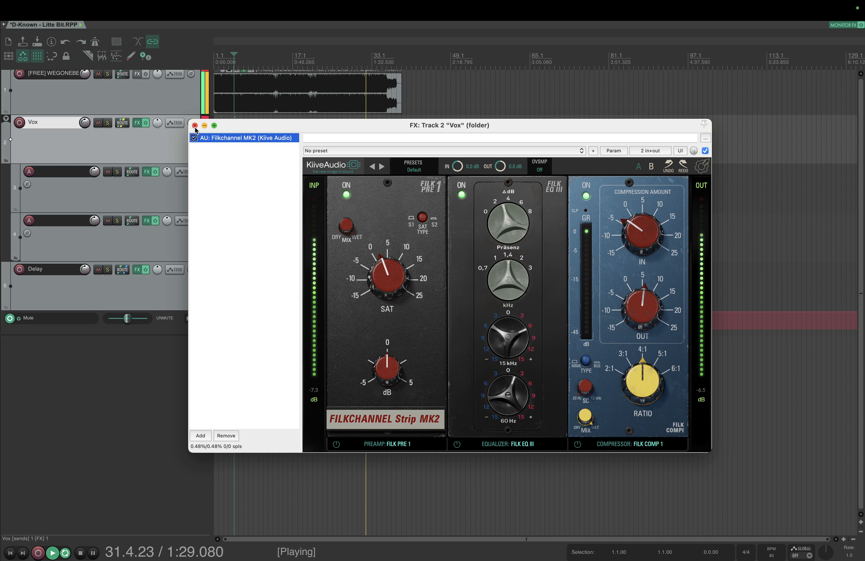
left_click(195, 125)
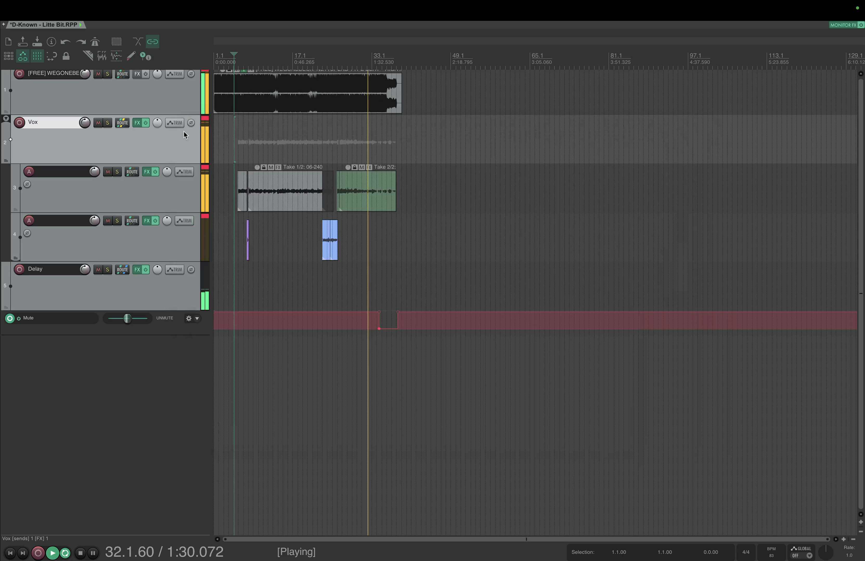
left_click(135, 123)
left_click(200, 436)
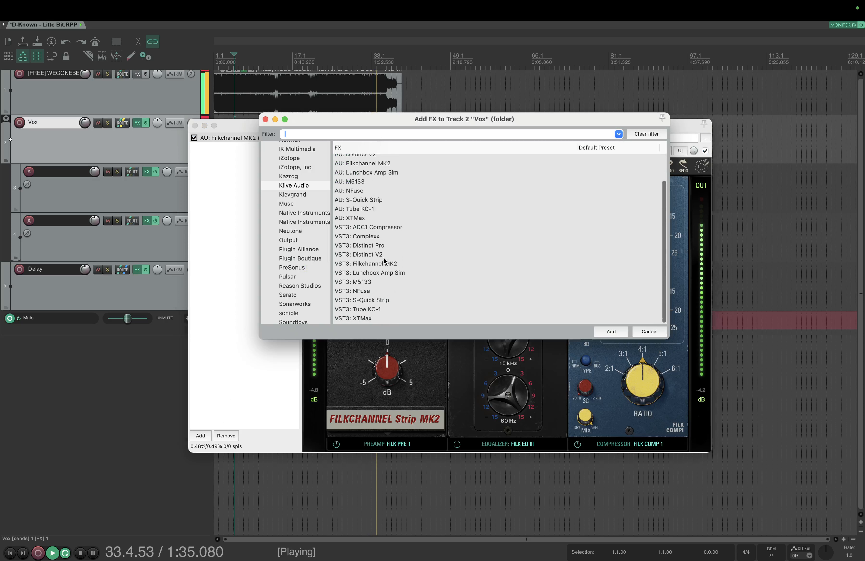
scroll(384, 258, "down", 3)
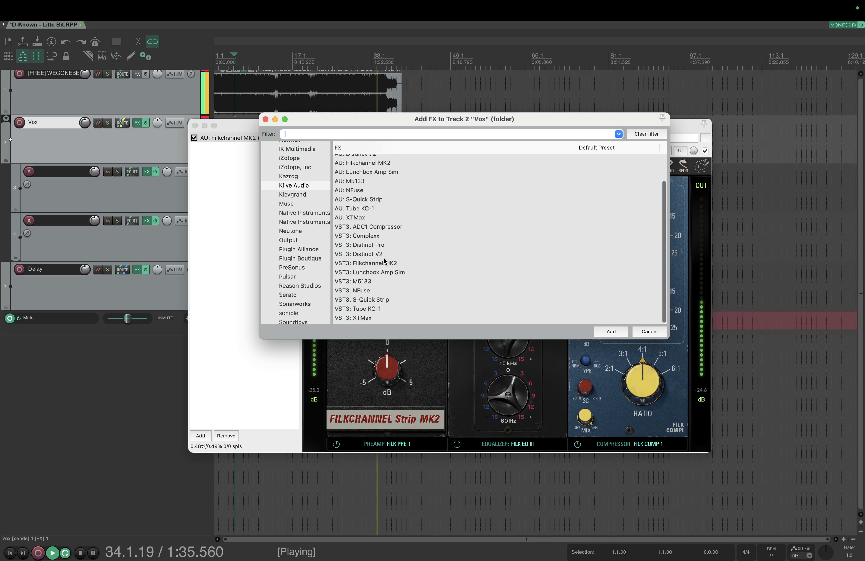
left_click(363, 292)
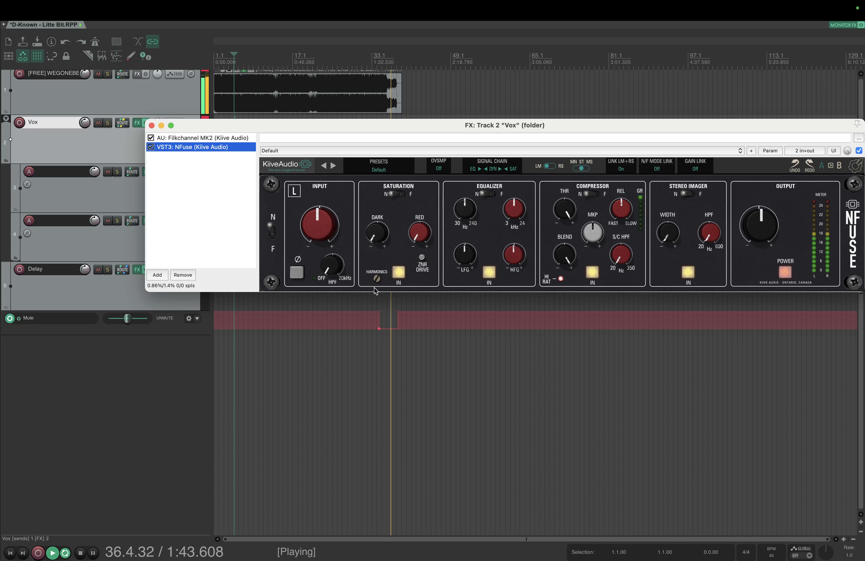
- Move the NFuse window lower to uncover the upper tracks and restart playback from the edit cursor
left_click_drag(464, 126, 410, 269)
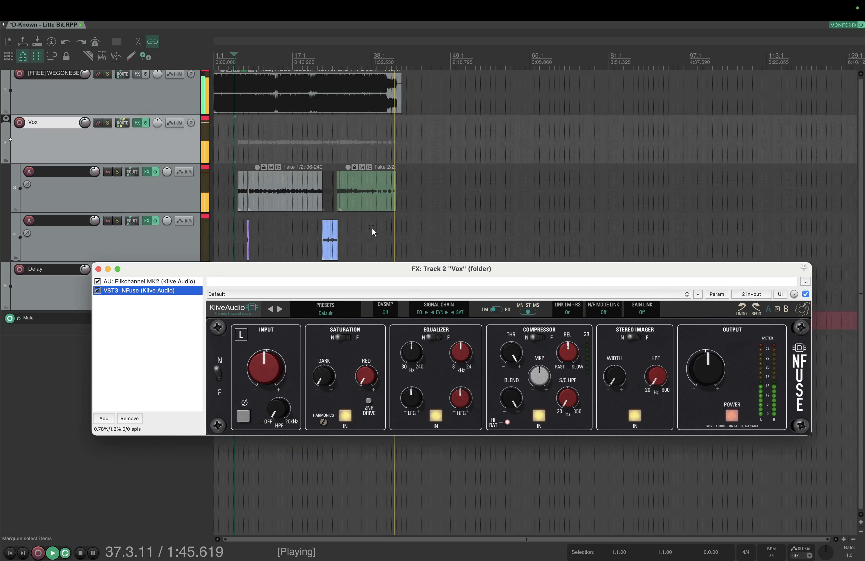
key("space")
key("space")
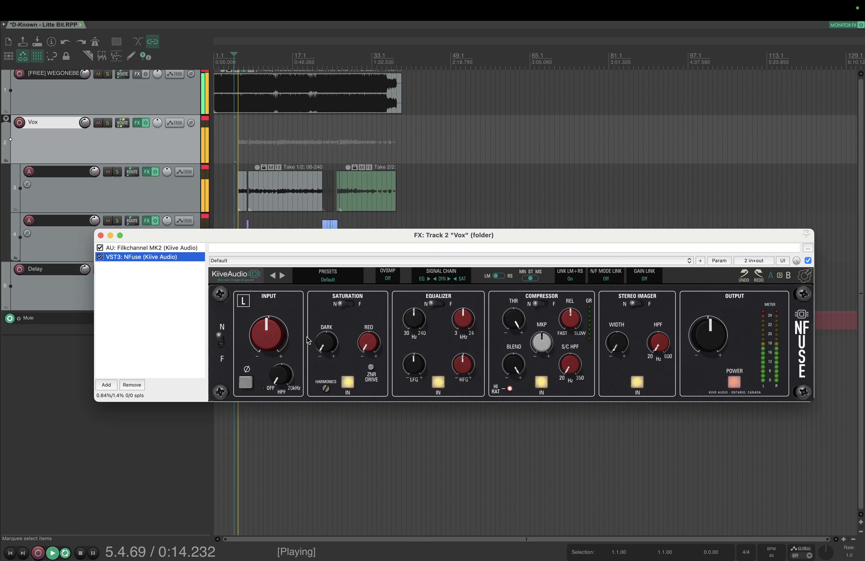
- Try the F mode of NFuse's saturation section, return it to N and raise the Red control to about its midpoint
left_click(346, 305)
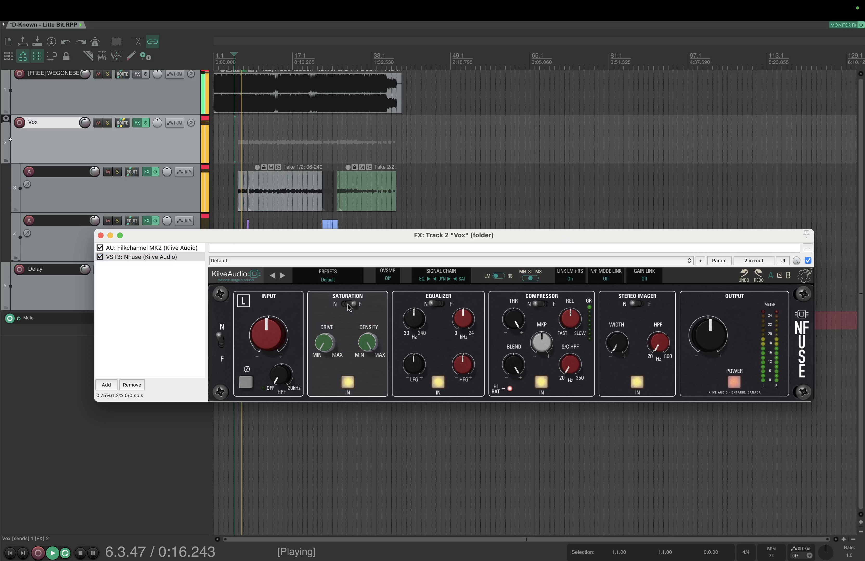
left_click(340, 305)
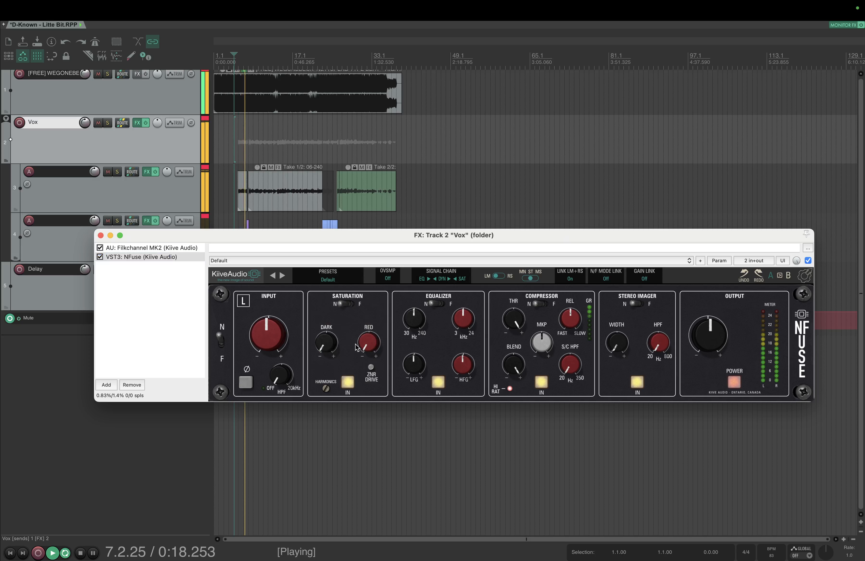
left_click_drag(367, 345, 360, 296)
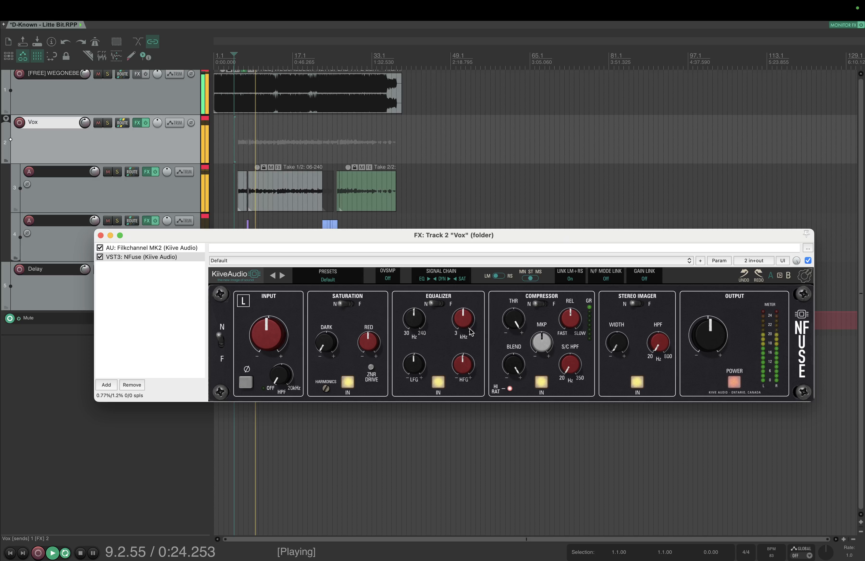
- Raise the NFuse equalizer's high-band frequency and boost its HFG and LFG gains, keeping the equalizer section enabled
left_click_drag(465, 317, 464, 308)
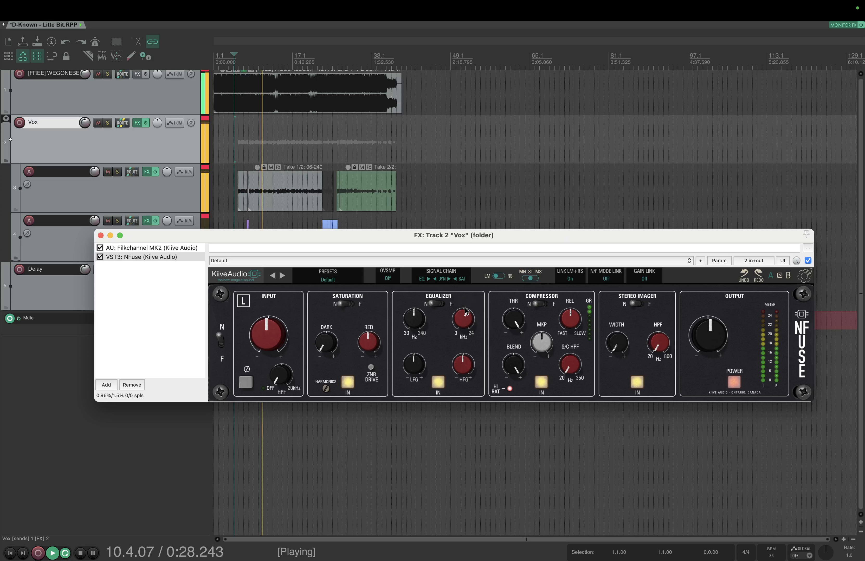
left_click_drag(463, 365, 449, 390)
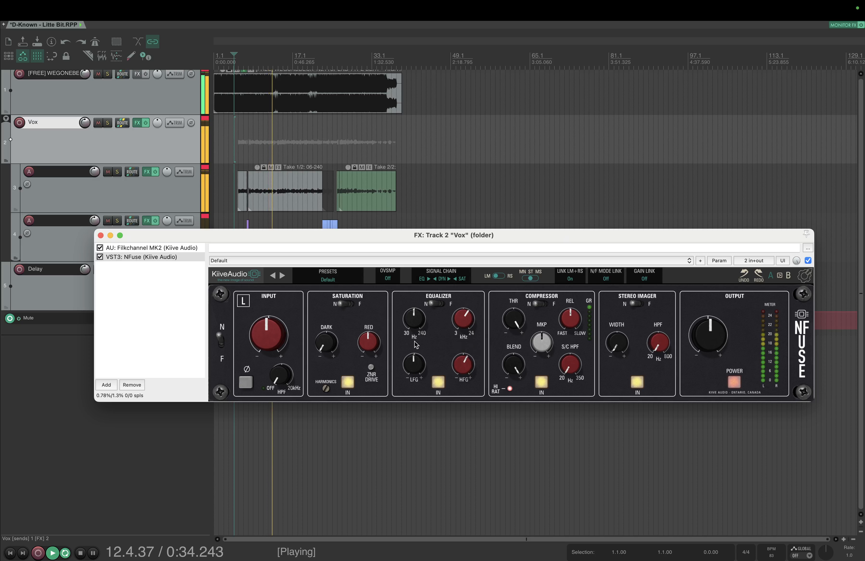
left_click_drag(418, 370, 419, 359)
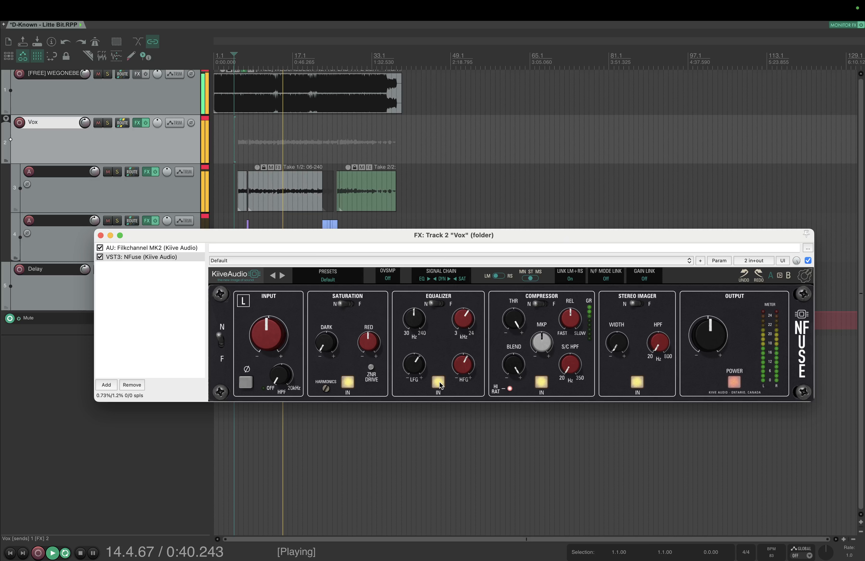
left_click(440, 384)
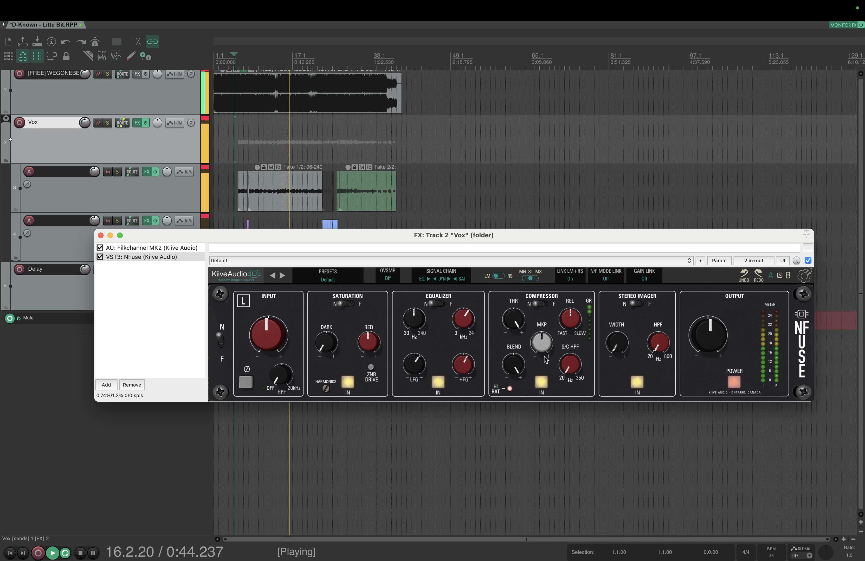
- Set the NFuse compressor's release to about 287 ms and adjust its threshold for more gain reduction
left_click_drag(574, 323, 574, 328)
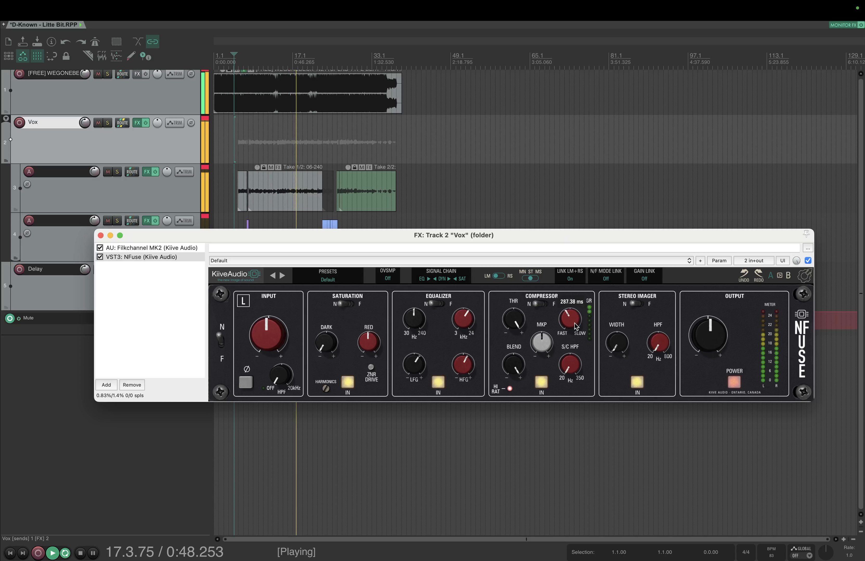
left_click_drag(522, 330, 514, 335)
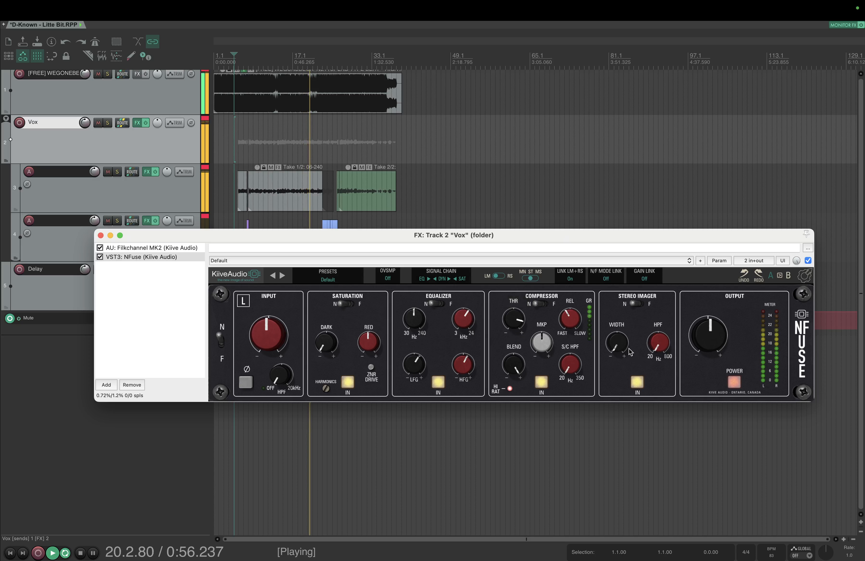
- Set the NFuse stereo imager's HPF to about 256 Hz, widen it slightly, and compare the F mode before returning to N
left_click_drag(658, 344, 655, 317)
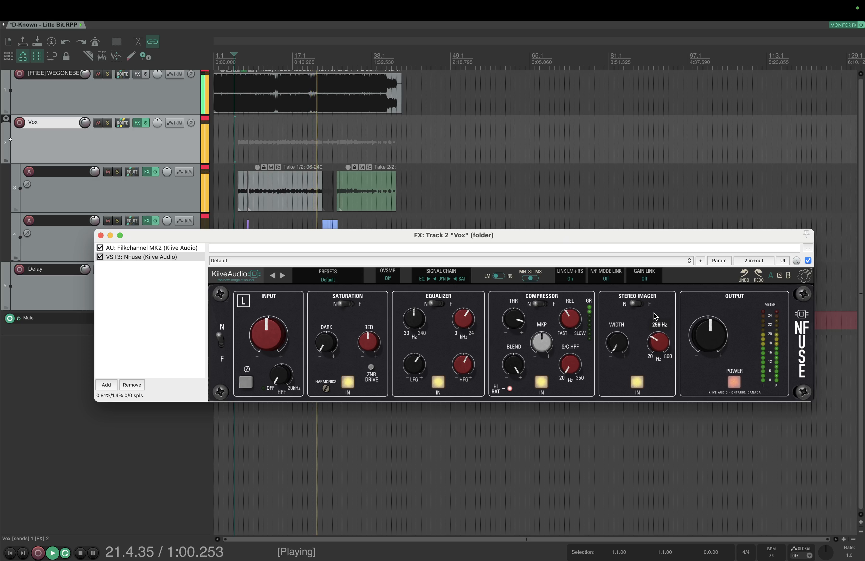
left_click_drag(623, 348, 622, 331)
left_click(638, 305)
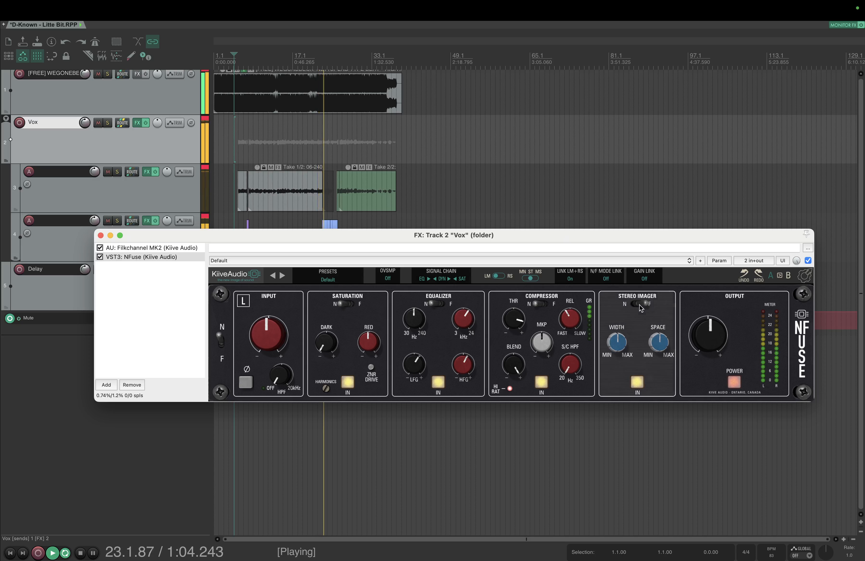
left_click(635, 305)
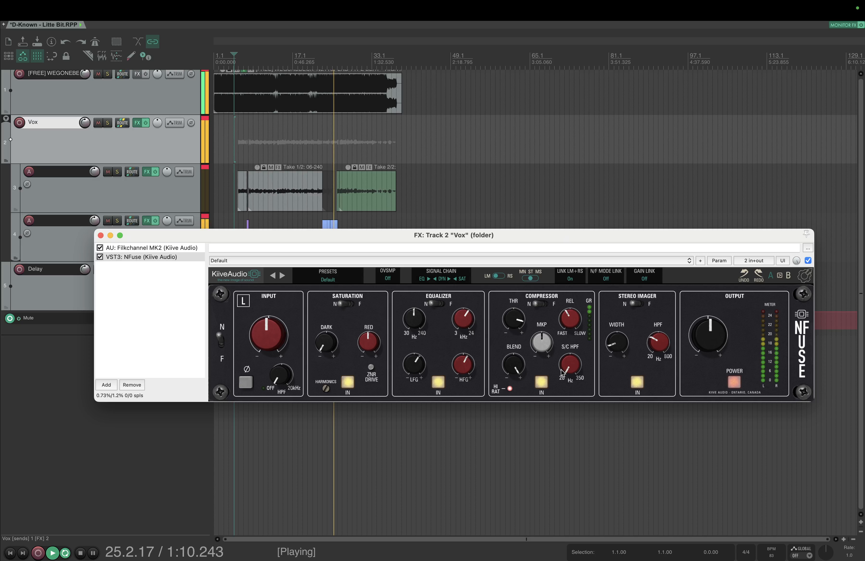
- Close the Vox effects window, add a new track below Delay and name it Reverb
left_click(101, 235)
right_click(129, 360)
left_click(109, 360)
double_click(113, 361)
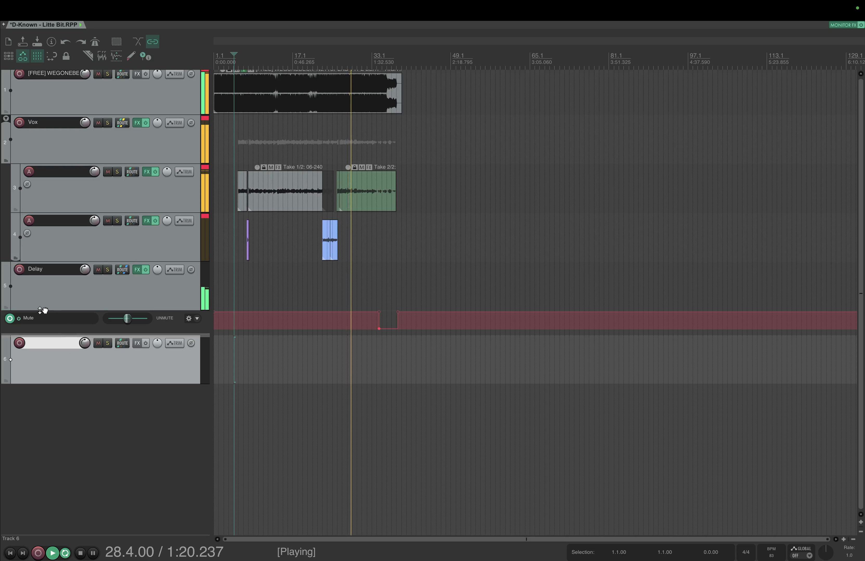
double_click(60, 344)
type("Reverb")
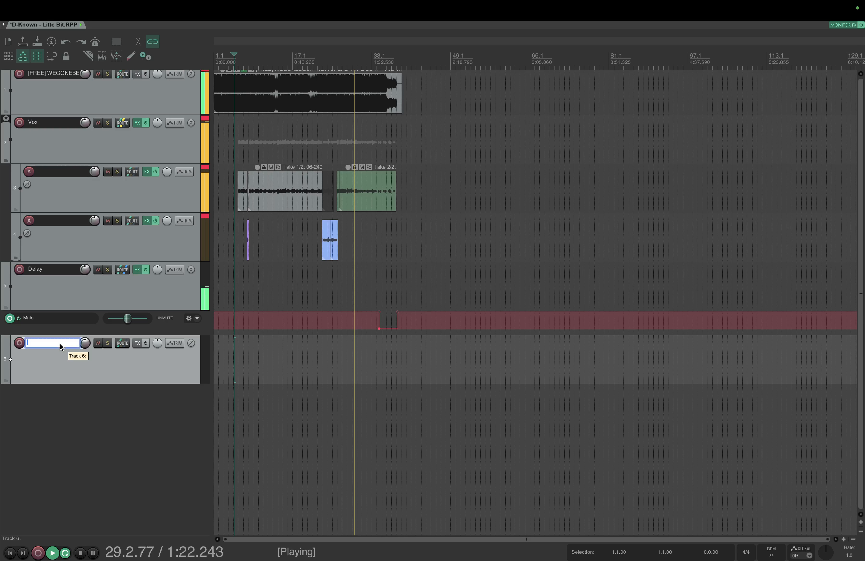
key("Return")
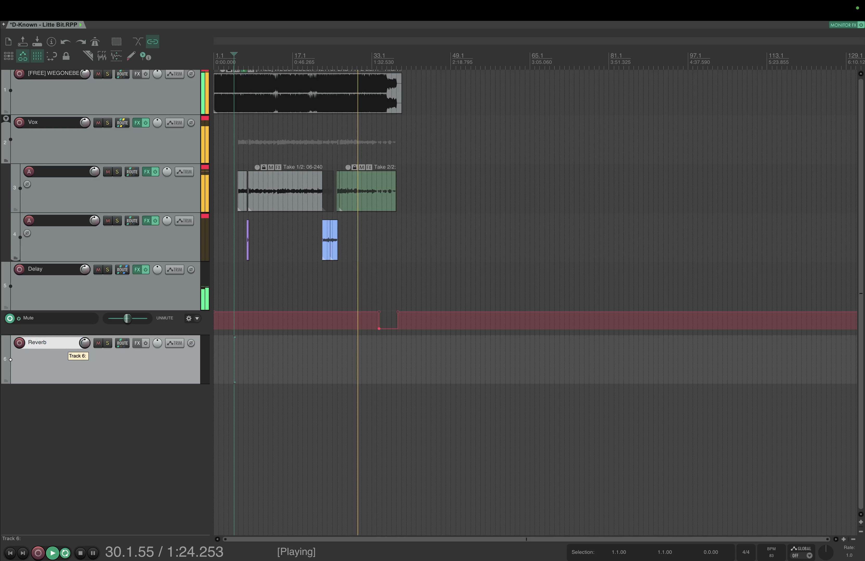
- Add the AU version of Audioscape's XL305R reverb to the Reverb track
left_click(139, 345)
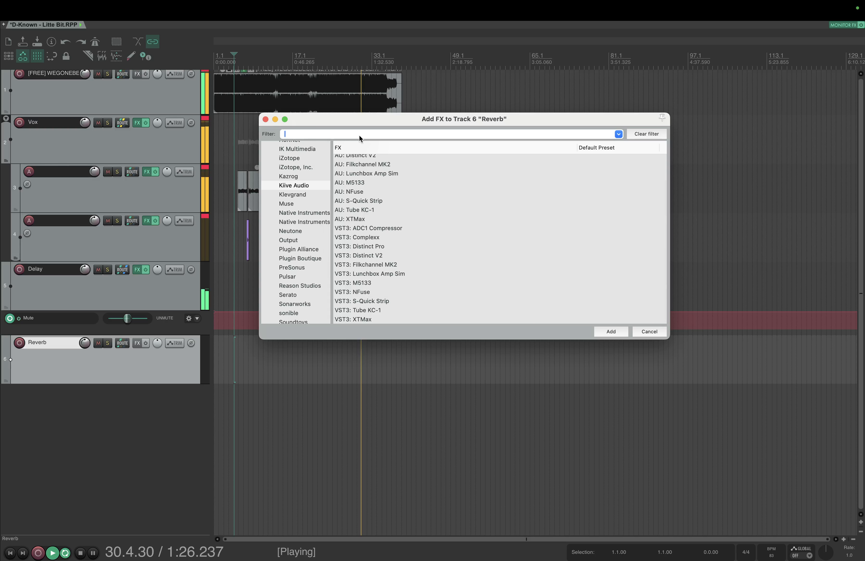
scroll(380, 251, "down", 2)
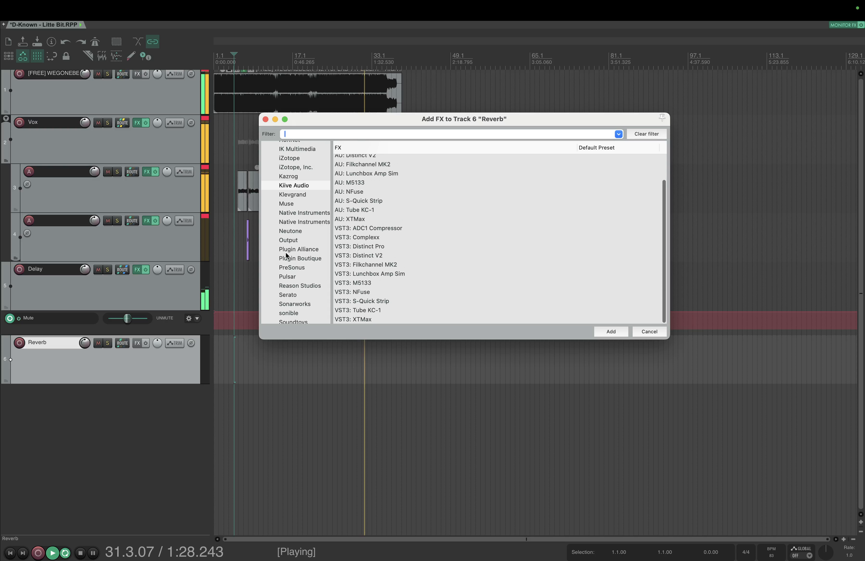
scroll(286, 256, "up", 5)
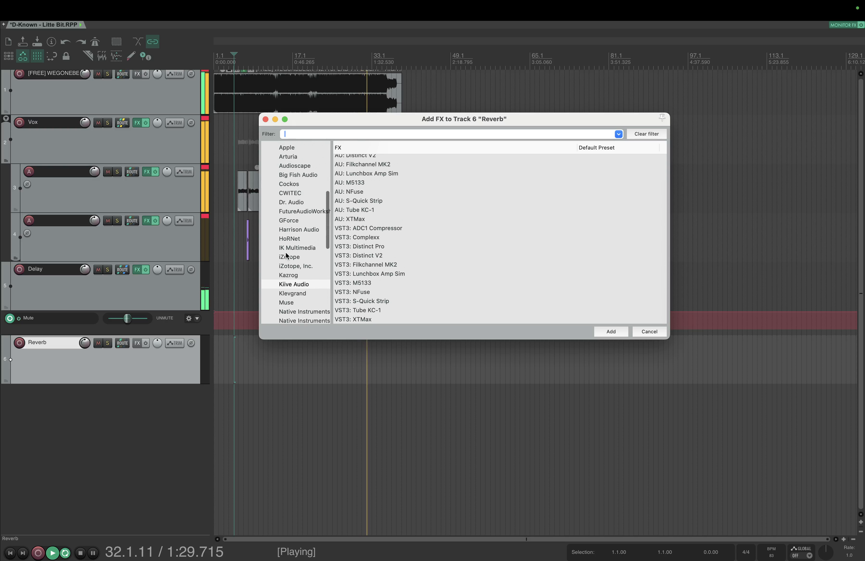
left_click(297, 165)
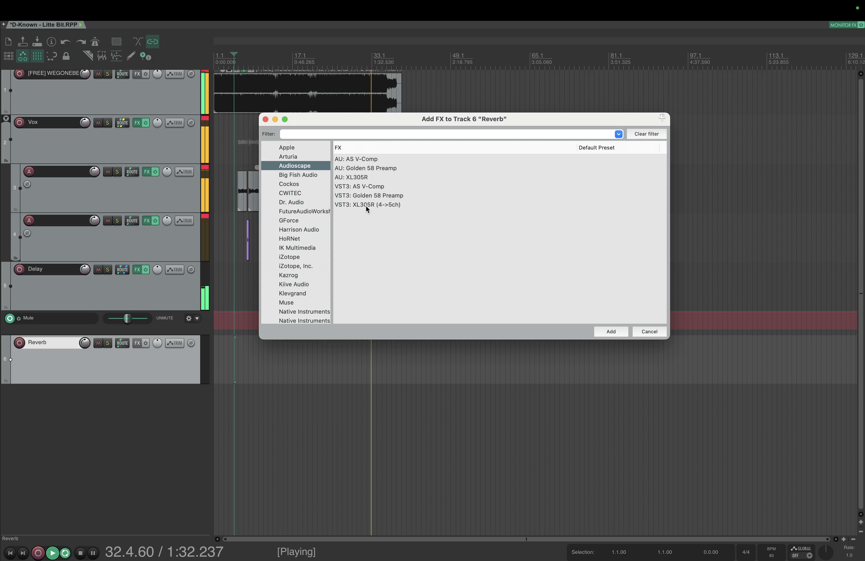
left_click(357, 178)
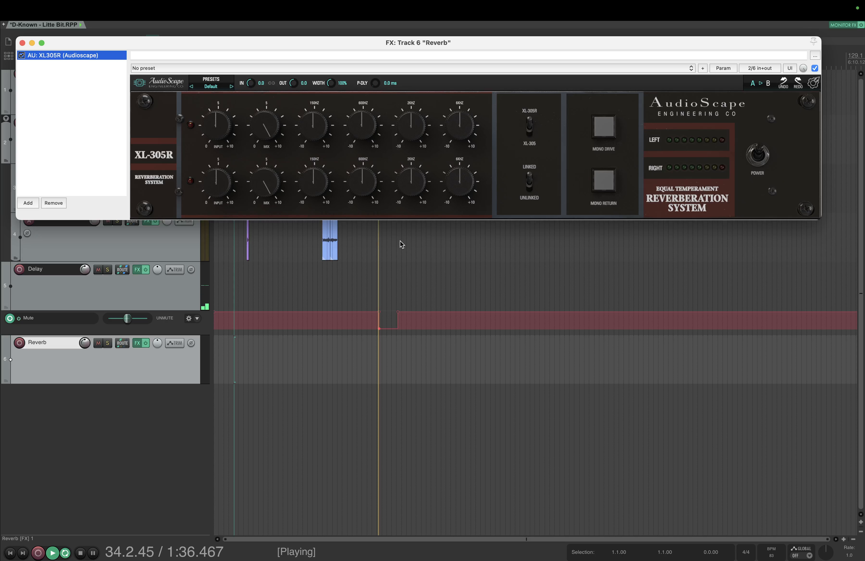
- Load the Lead Vox Character factory preset in the XL305R reverb and close the Reverb effects window
left_click_drag(296, 37, 349, 120)
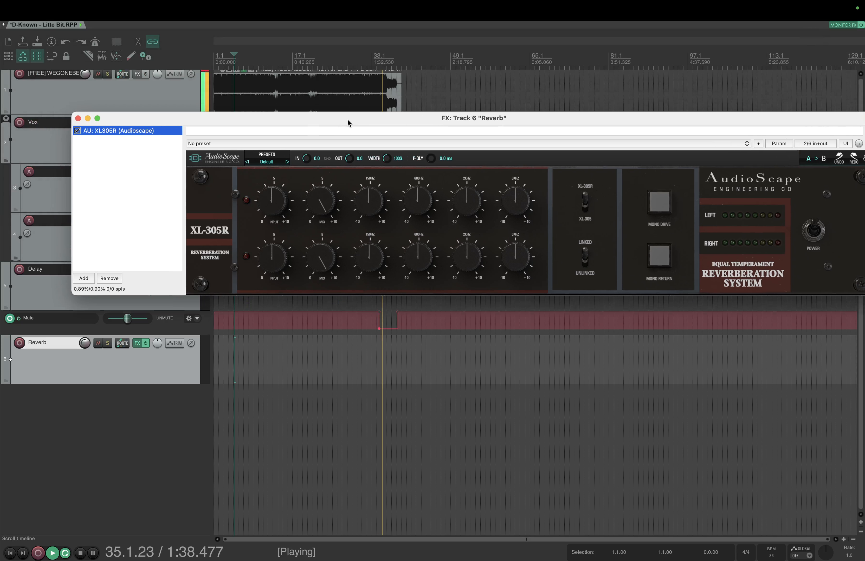
left_click(266, 162)
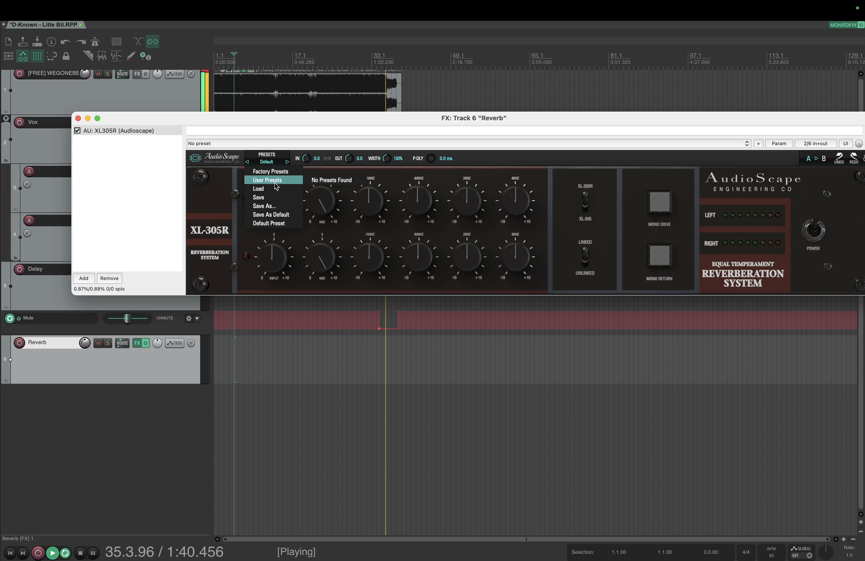
mouse_move(288, 173)
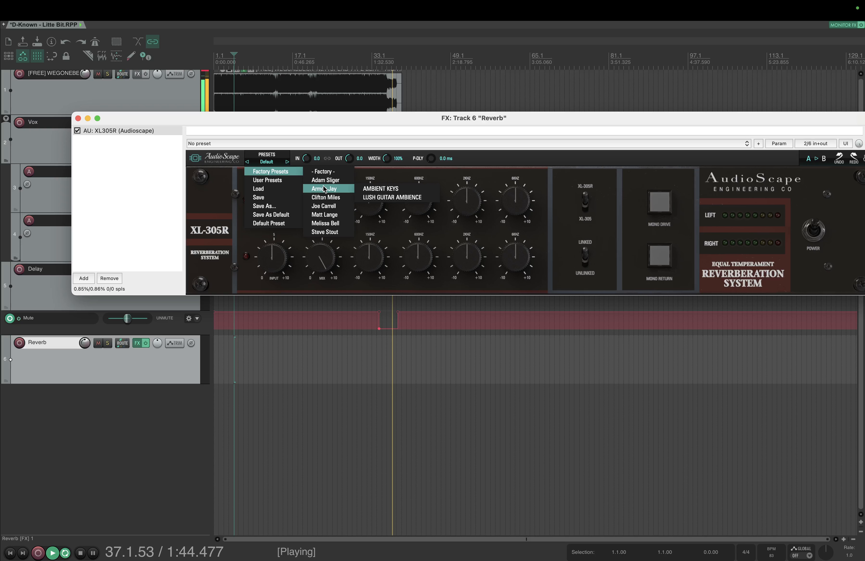
mouse_move(324, 198)
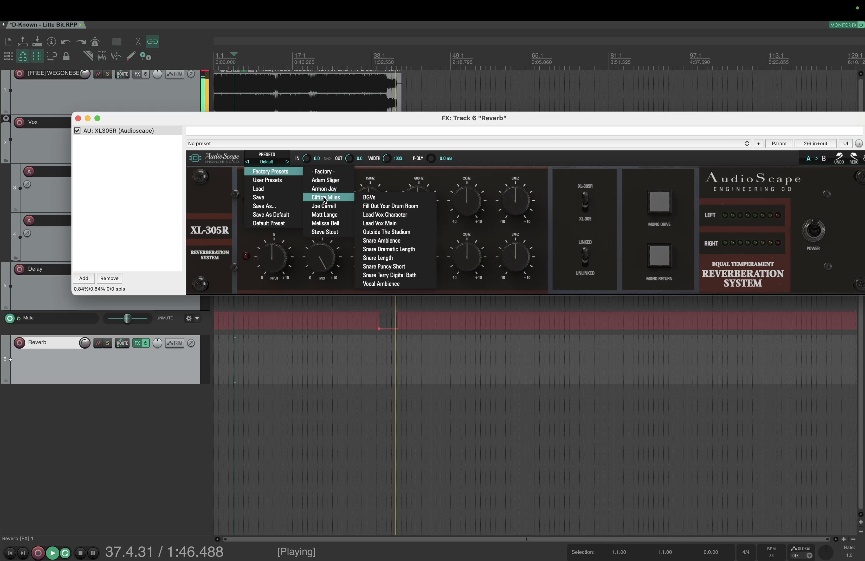
left_click(401, 214)
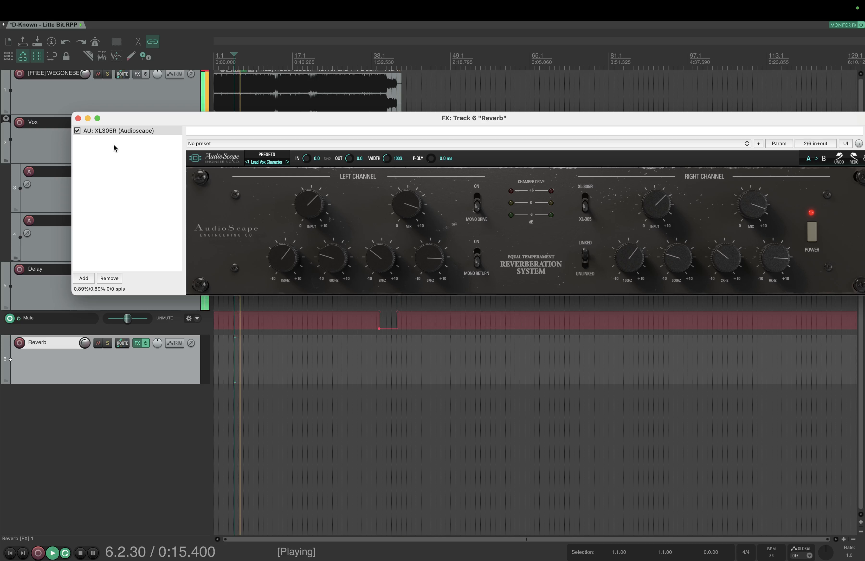
mouse_move(416, 210)
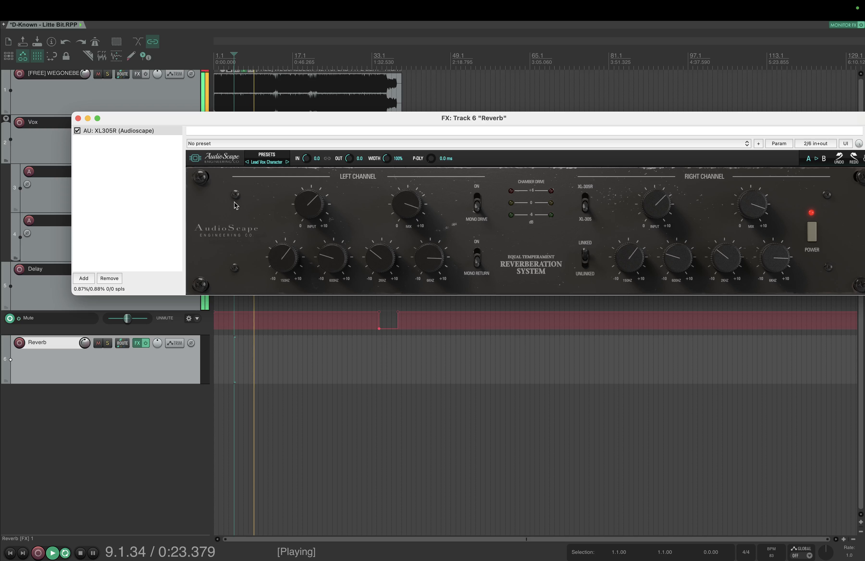
left_click(78, 119)
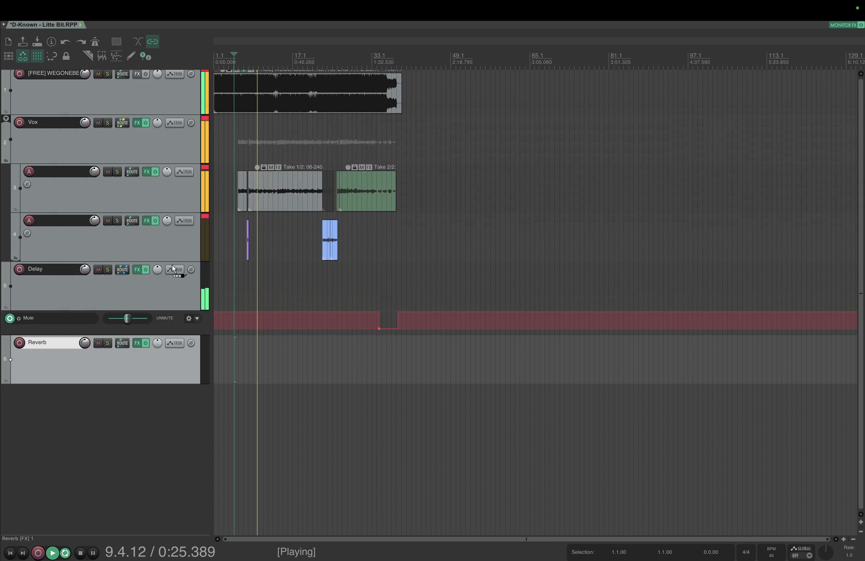
- Create a send from the Vox folder to the Reverb track and set its level to about -22.7 dB
left_click_drag(149, 377, 137, 366)
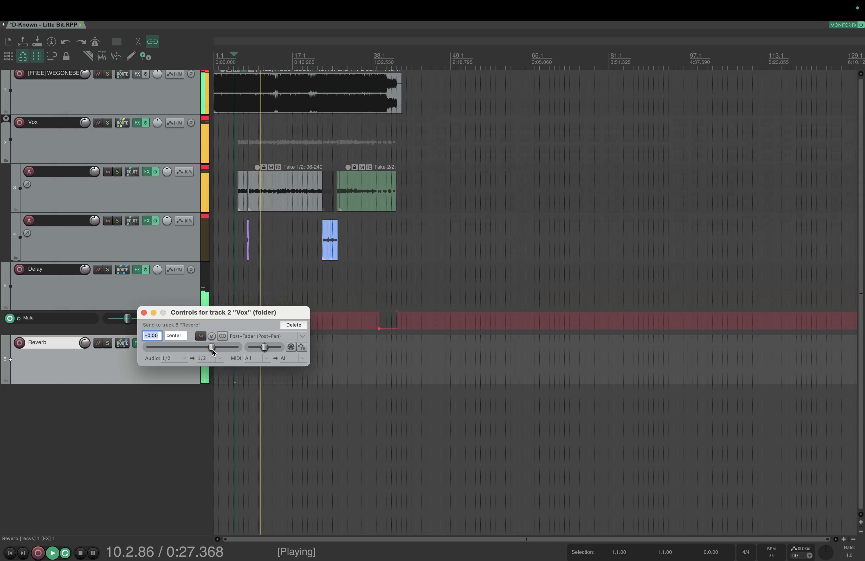
left_click_drag(212, 350, 180, 356)
left_click_drag(173, 357, 177, 356)
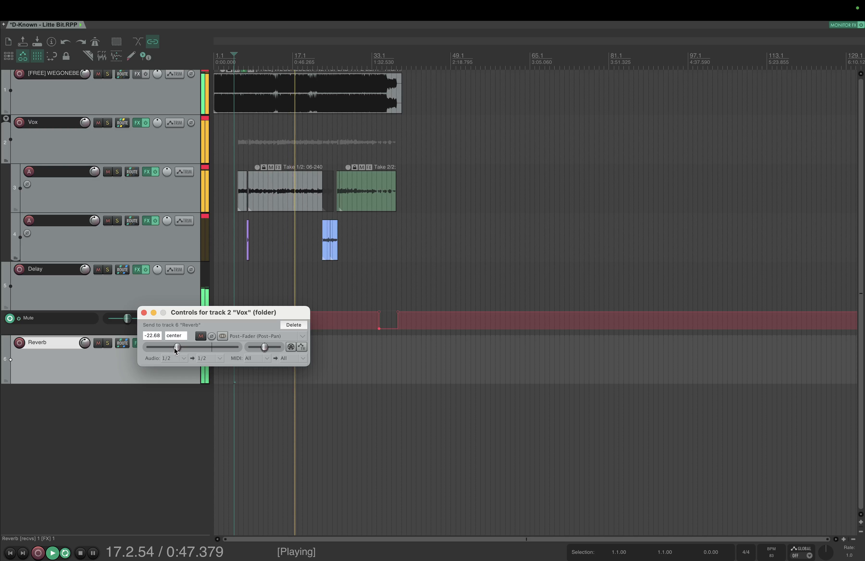
left_click(144, 314)
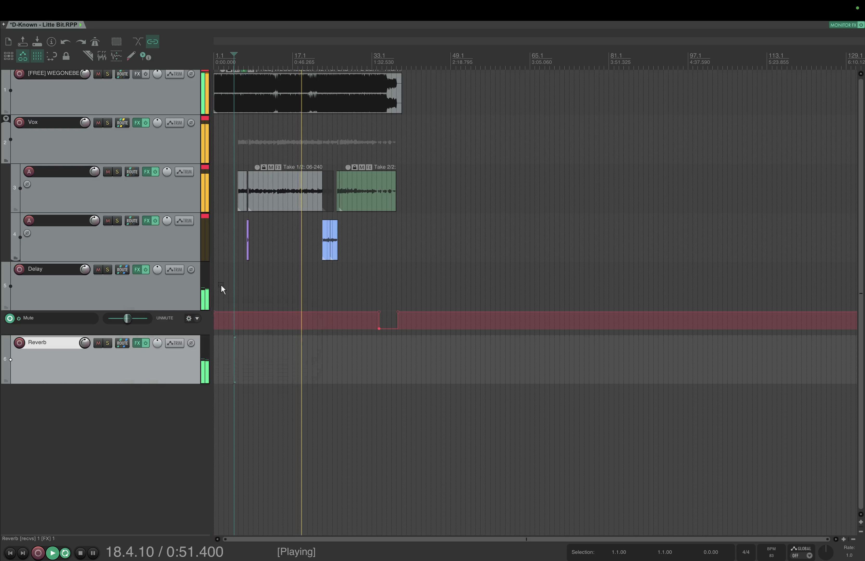
- Check the Delay track's routing and its receive level from the Vox folder
left_click(175, 297)
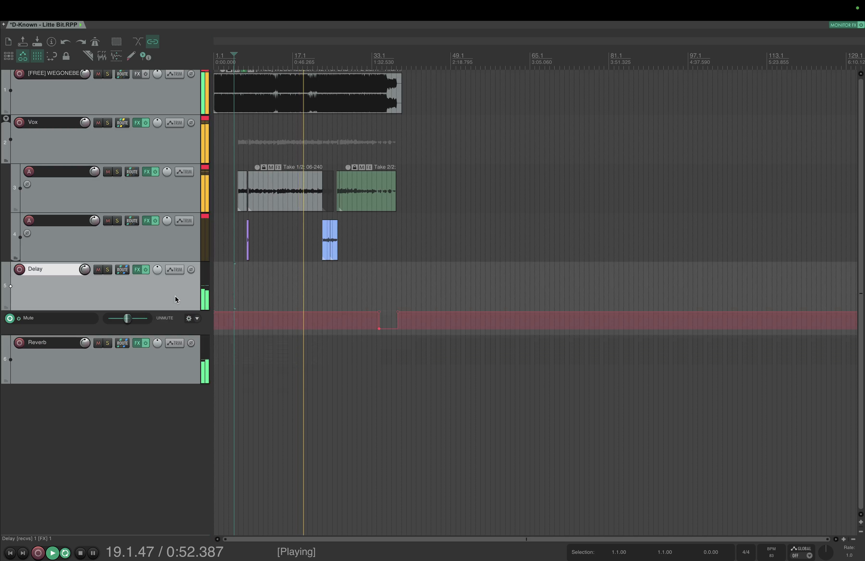
left_click(123, 271)
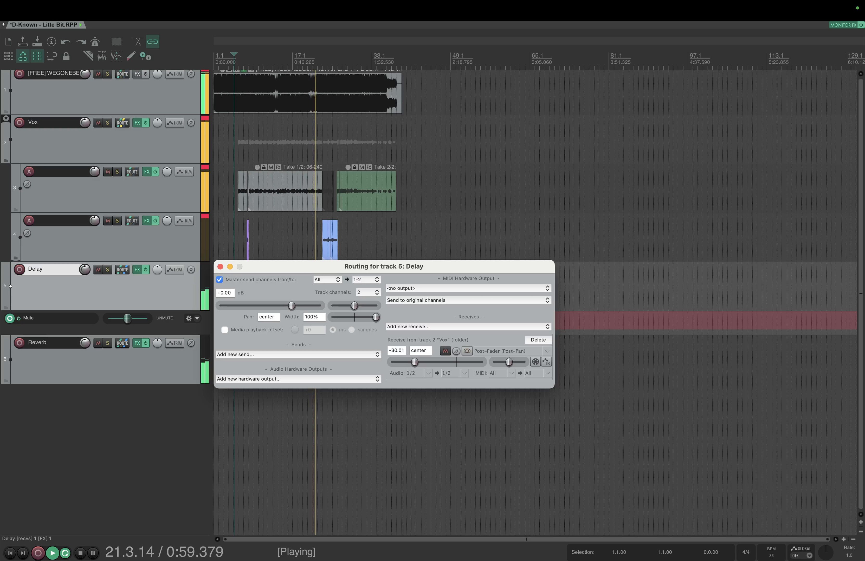
left_click(220, 267)
- Trim the start of the first lead vocal item to about bar 6.1 and play from just before it
scroll(241, 249, "up", 10)
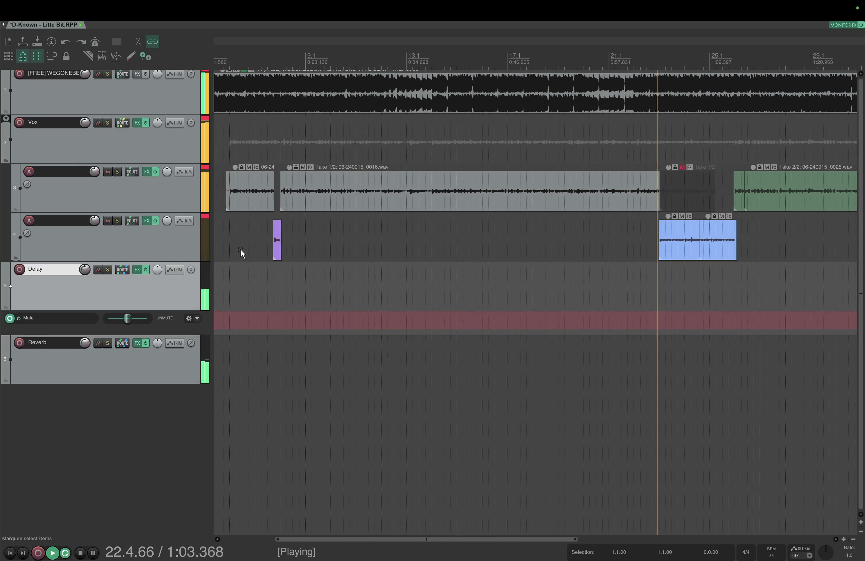
scroll(498, 257, "up", 4)
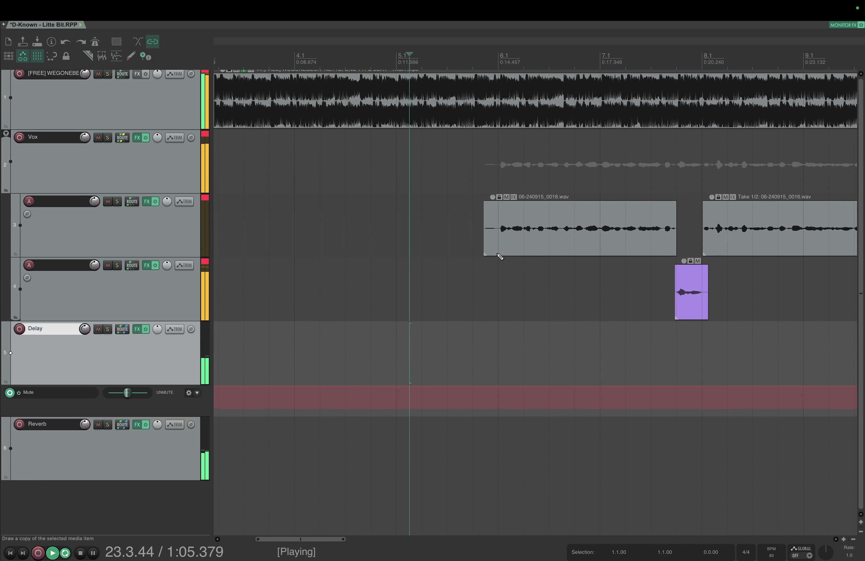
left_click_drag(485, 234, 499, 246)
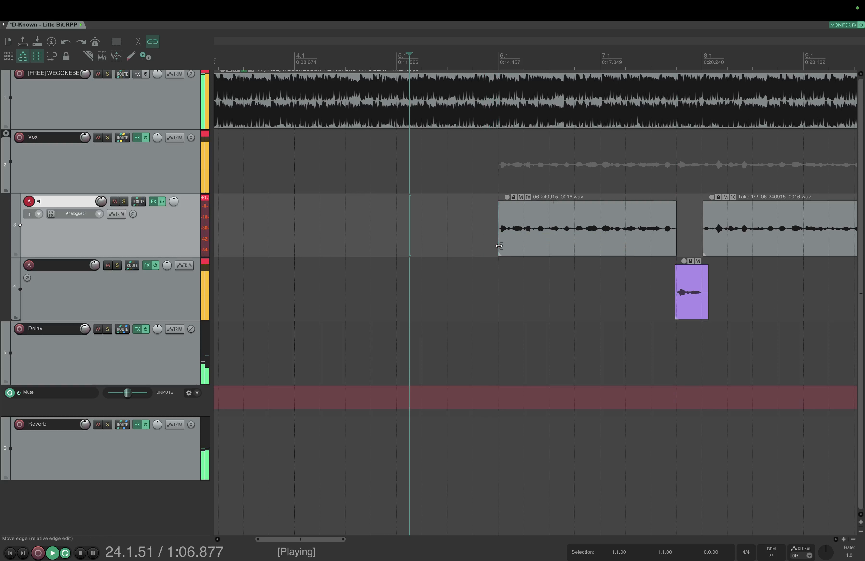
left_click(482, 65)
- Increase the displayed waveform height of the media items around the first vocal phrases
scroll(529, 195, "right", 2)
scroll(492, 242, "up", 3)
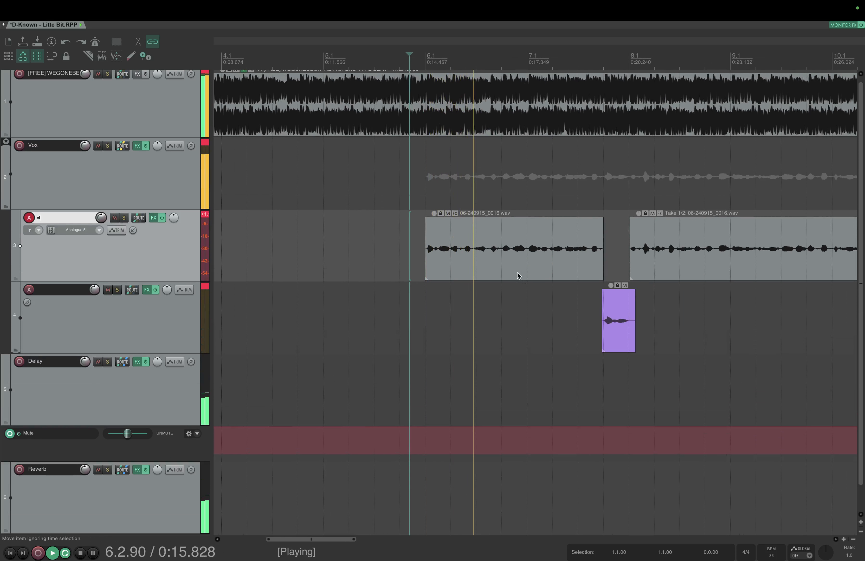
left_click(116, 56)
left_click(116, 56)
left_click(116, 56)
left_click(116, 56)
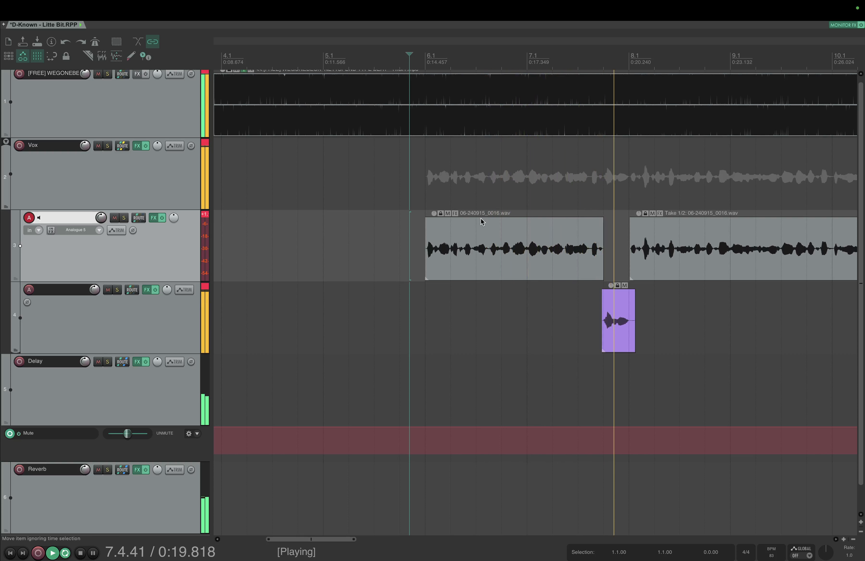
- Split the lead vocal item at both ends of the short gap before bar 10.1 and mute the isolated piece
scroll(481, 220, "right", 2)
scroll(550, 276, "right", 2)
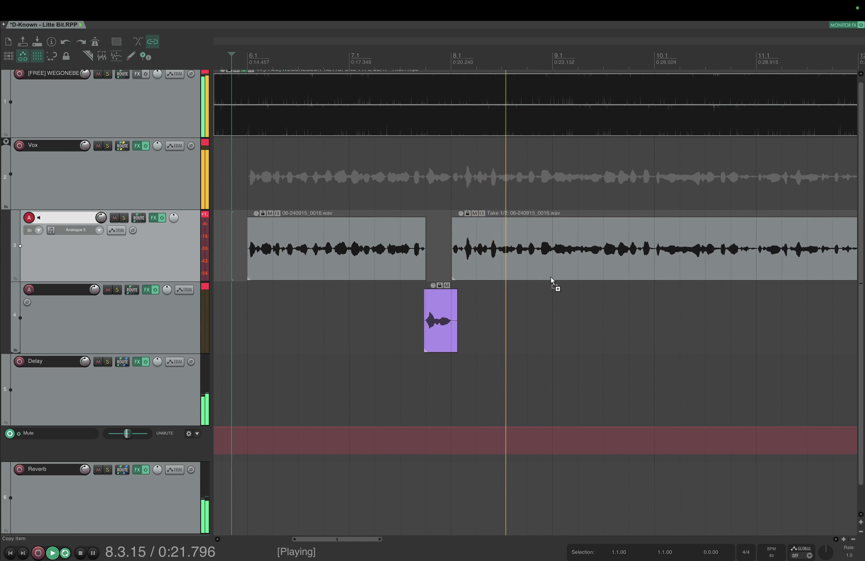
scroll(550, 276, "up", 2)
scroll(570, 287, "right", 2)
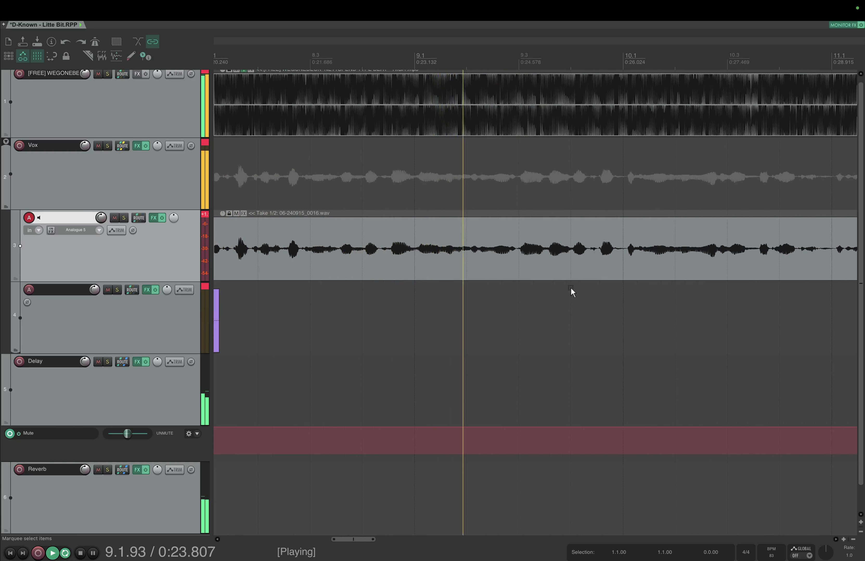
scroll(570, 288, "right", 2)
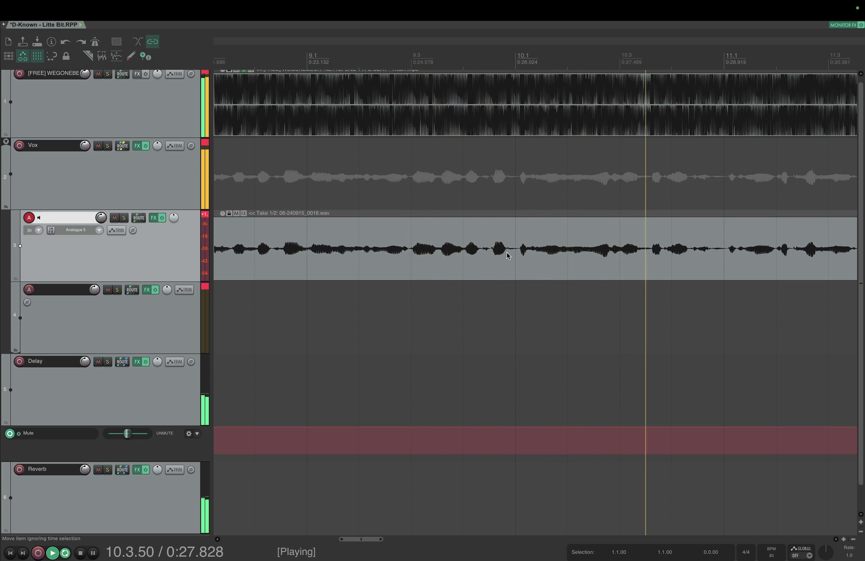
key("s")
left_click_drag(507, 254, 517, 254)
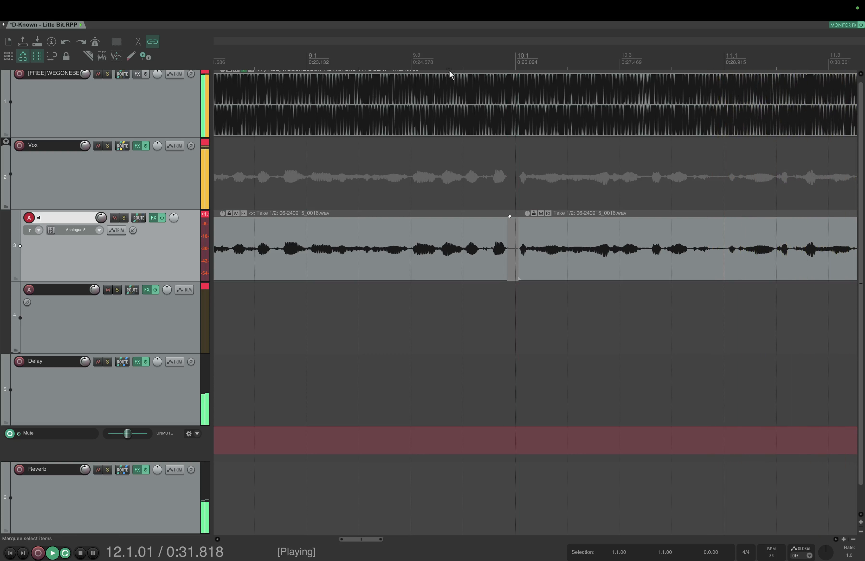
- Compare playback across the gap before bar 10.1 with the isolated piece muted and unmuted, leaving it muted
left_click(439, 71)
key("space")
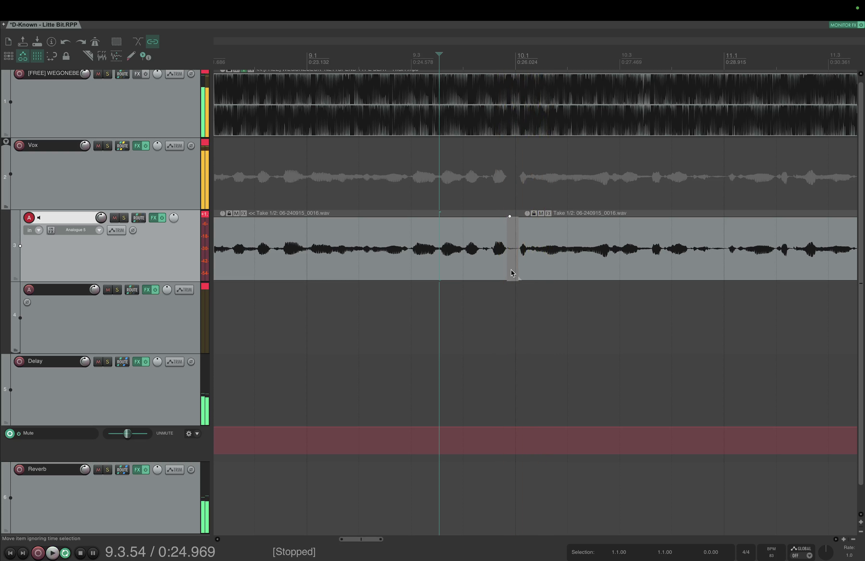
key("space")
left_click(511, 270)
key("space")
key("space")
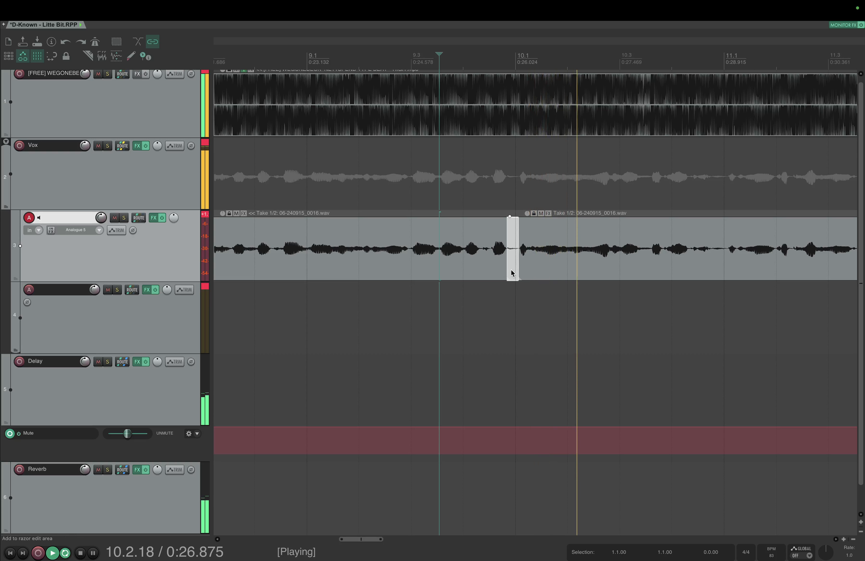
key("alt+m")
key("space")
key("space")
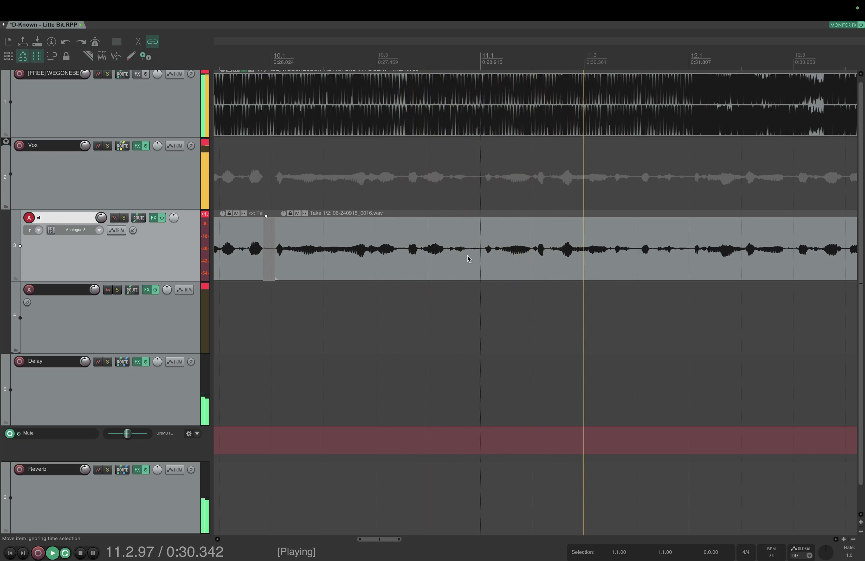
- Split the lead vocal item around the gap before bar 11.1, mute the isolated piece, and play it back
key("s")
key("s")
left_click(481, 256)
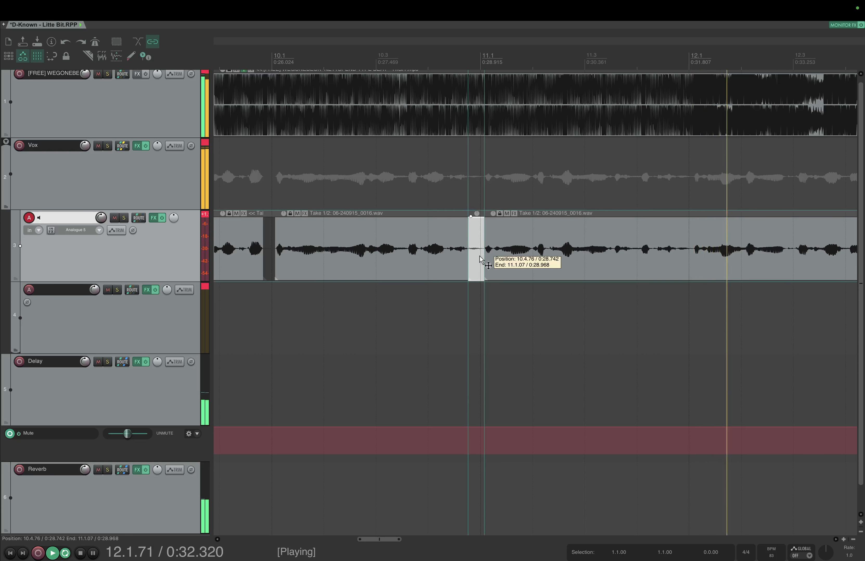
key("alt+m")
key("space")
key("space")
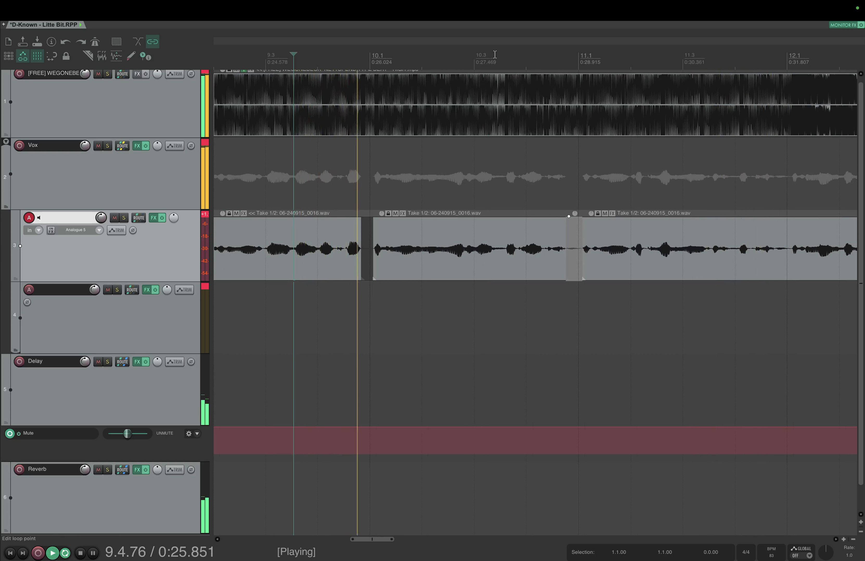
- Try narrowing the muted piece before bar 11.1 from its start, and compare playback with it muted and unmuted
key("space")
left_click_drag(319, 272, 323, 272)
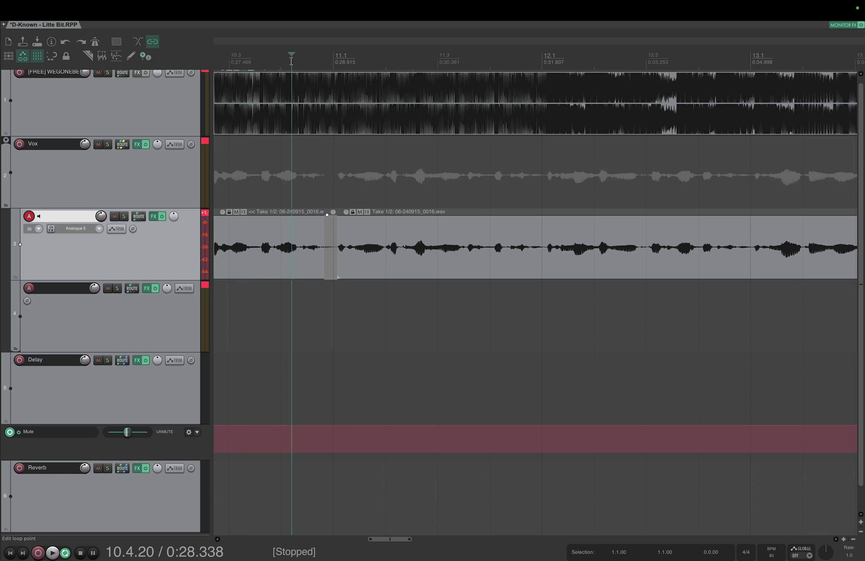
key("space")
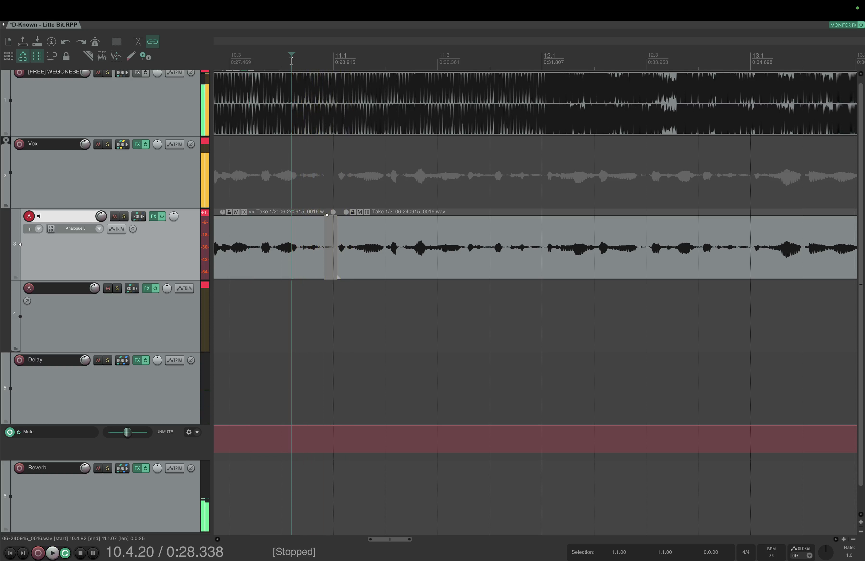
key("space")
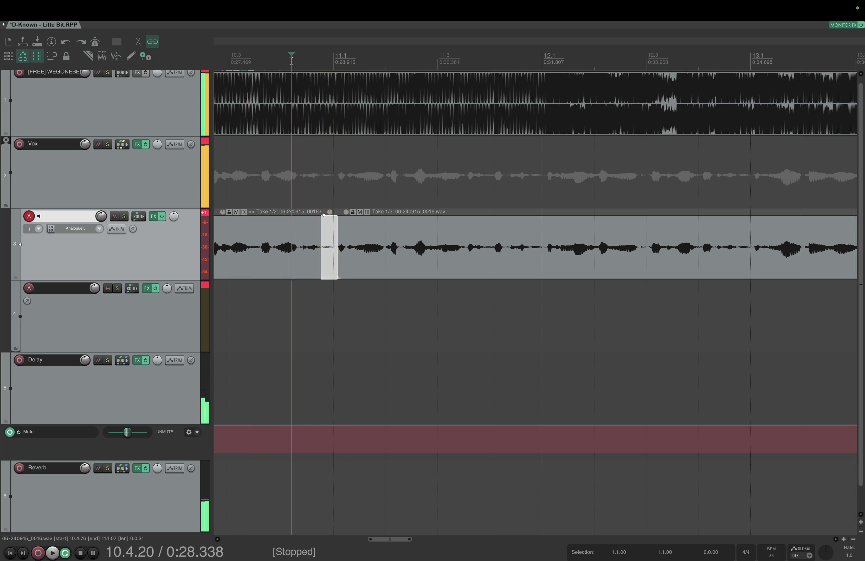
key("space")
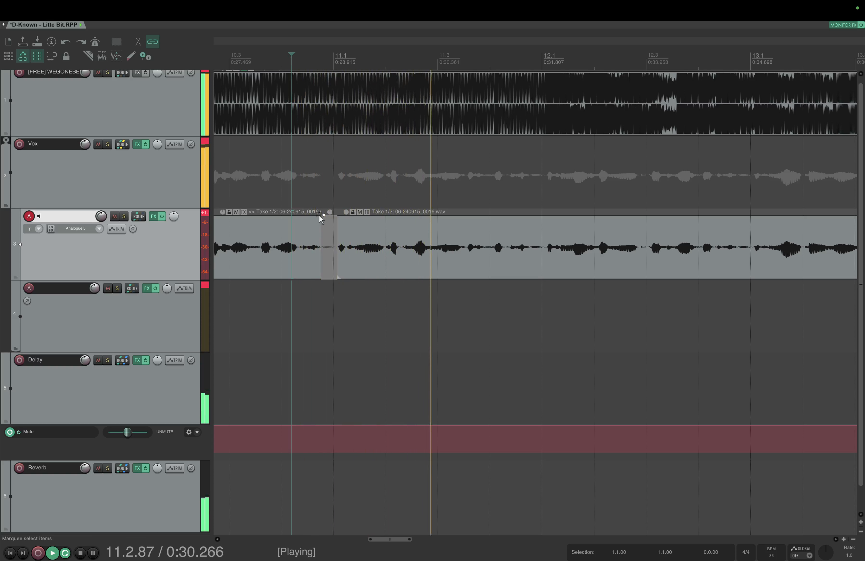
- Add a very short fade-out to the vocal item before the bar 11.1 gap, fine-tune its end, and play it back
key("space")
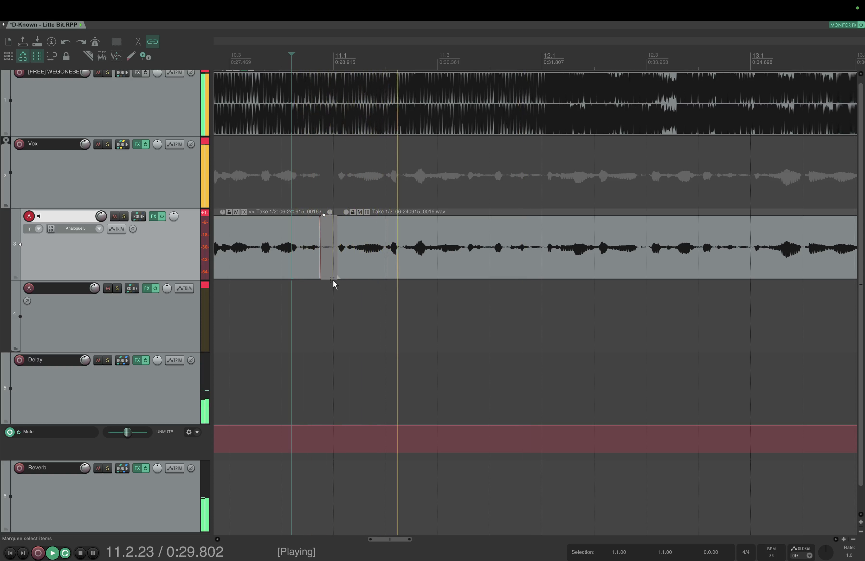
left_click_drag(317, 274, 322, 277)
key("space")
key("space")
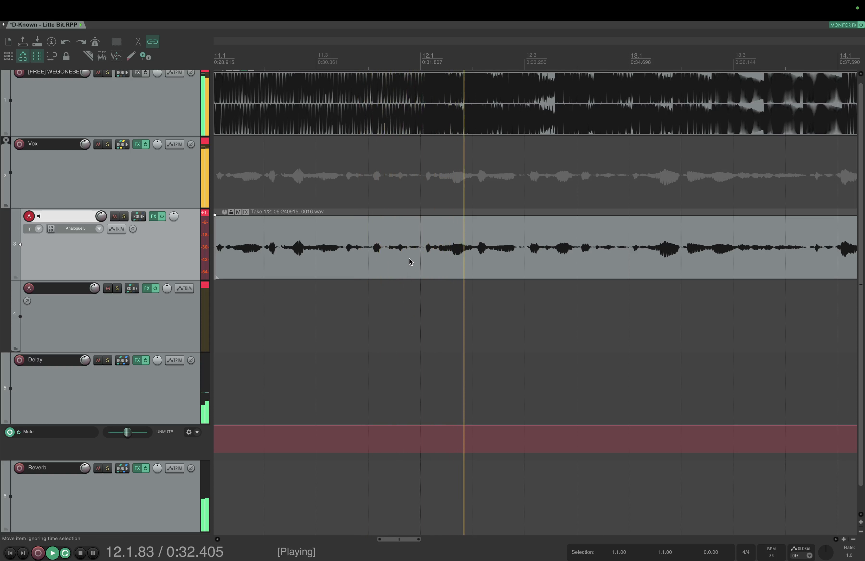
- Isolate and mute the gap before bar 12.1 in the lead vocal, and give the preceding item a very short fade-out
key("s")
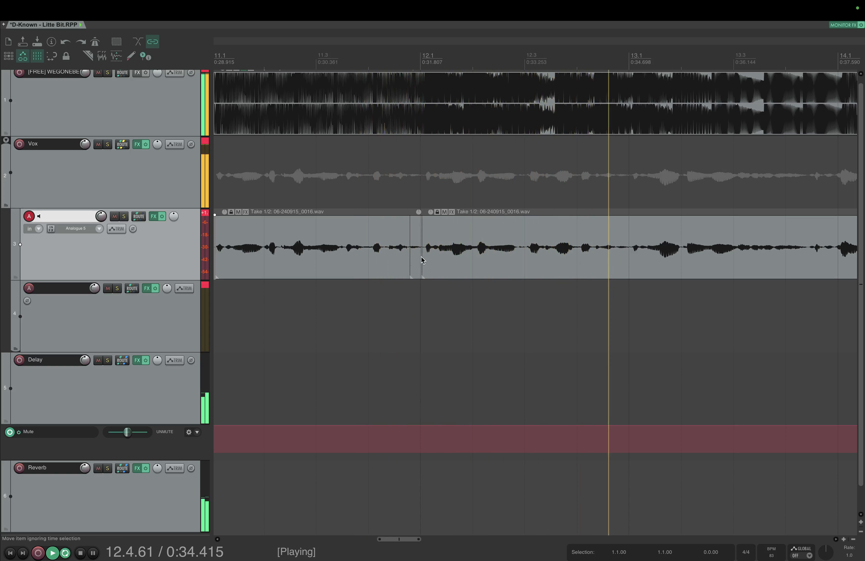
left_click(420, 257)
key("Delete")
key("space")
key("space")
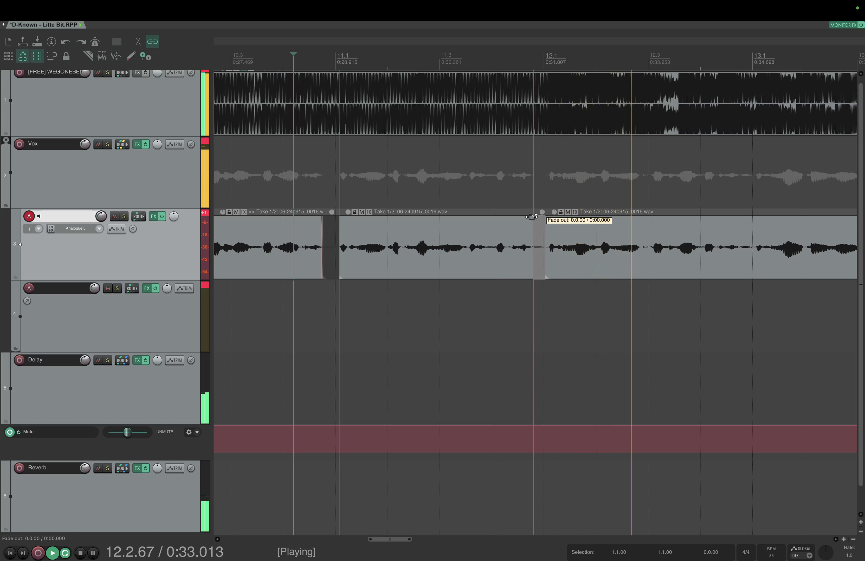
left_click_drag(532, 217, 529, 217)
scroll(610, 315, "right", 4)
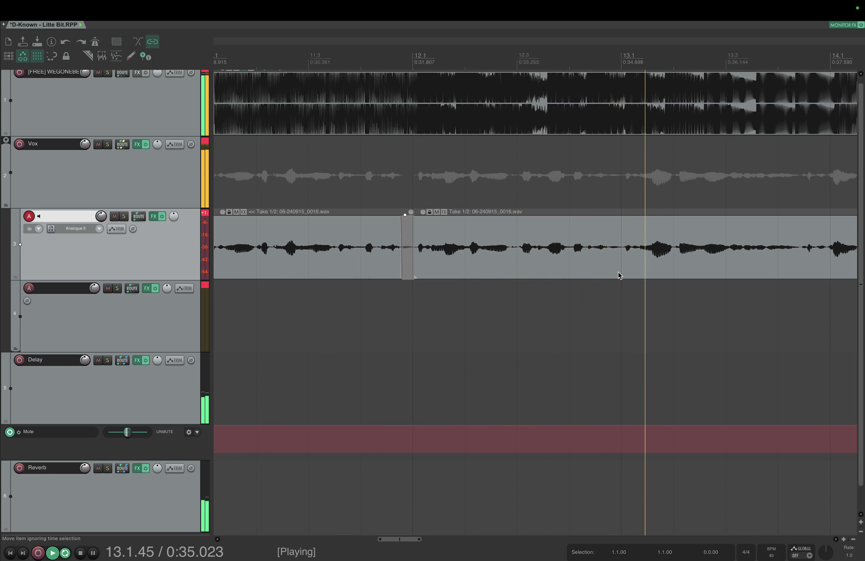
- Isolate and mute the gap before bar 13.1 in the lead vocal, and play the edited phrases back
key("s")
key("s")
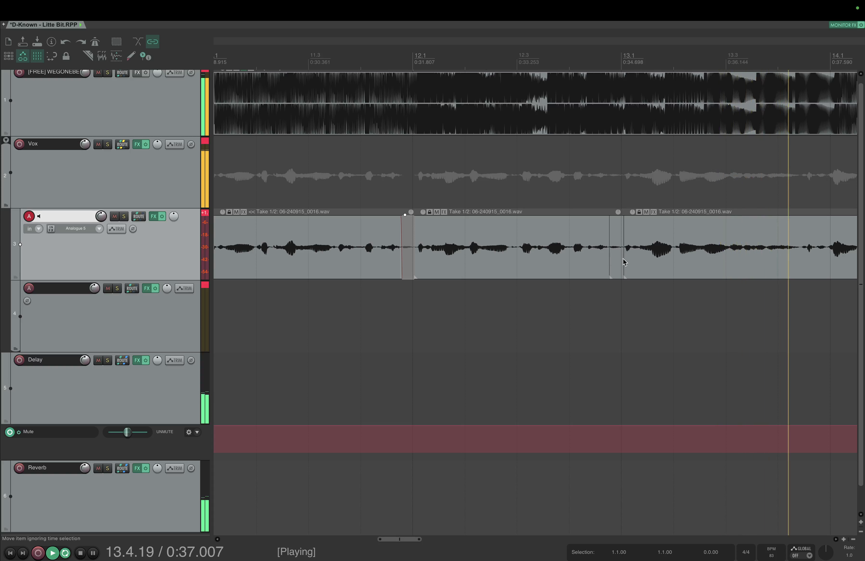
left_click(620, 259)
key("m")
key("space")
key("space")
scroll(629, 341, "left", 1)
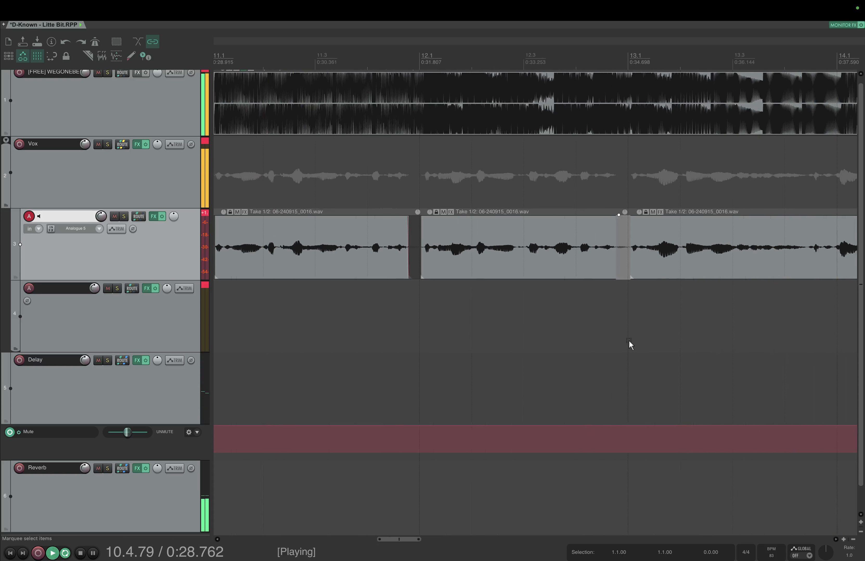
scroll(628, 341, "right", 2)
scroll(629, 341, "down", 4)
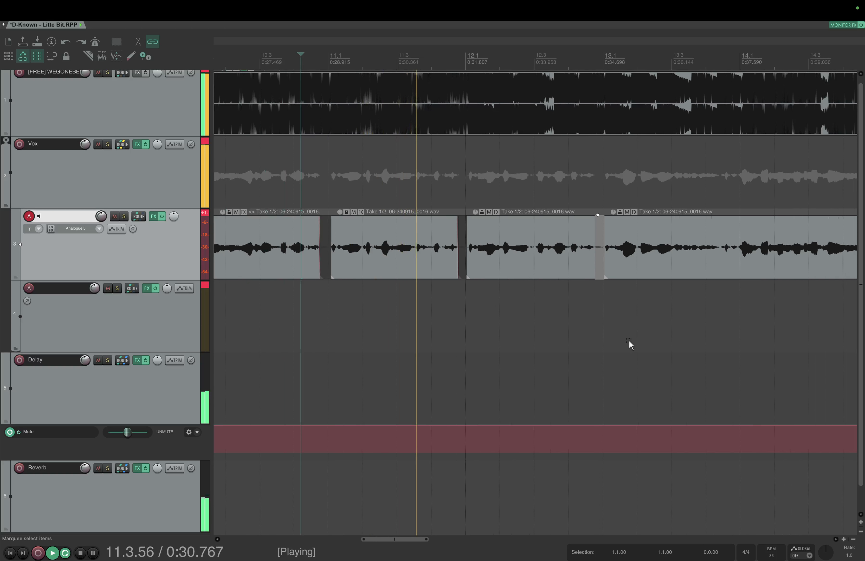
scroll(629, 341, "right", 3)
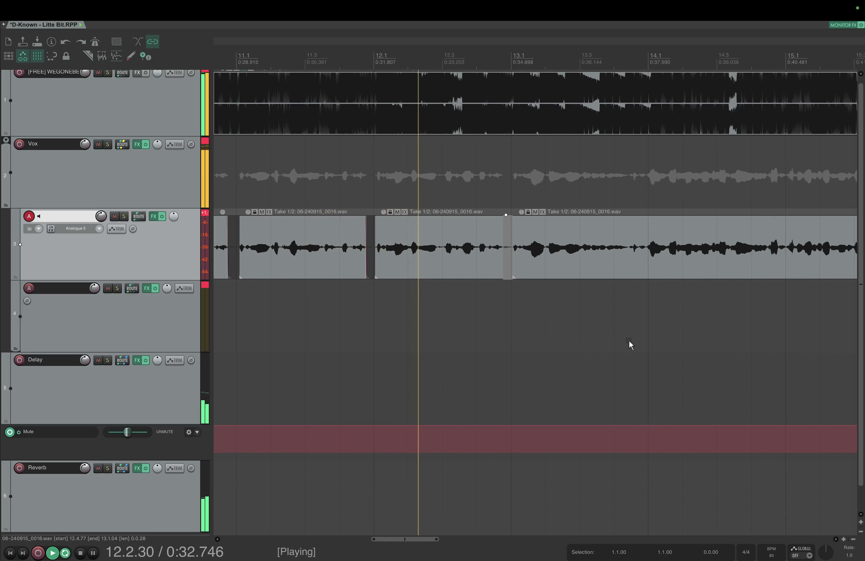
scroll(629, 340, "right", 2)
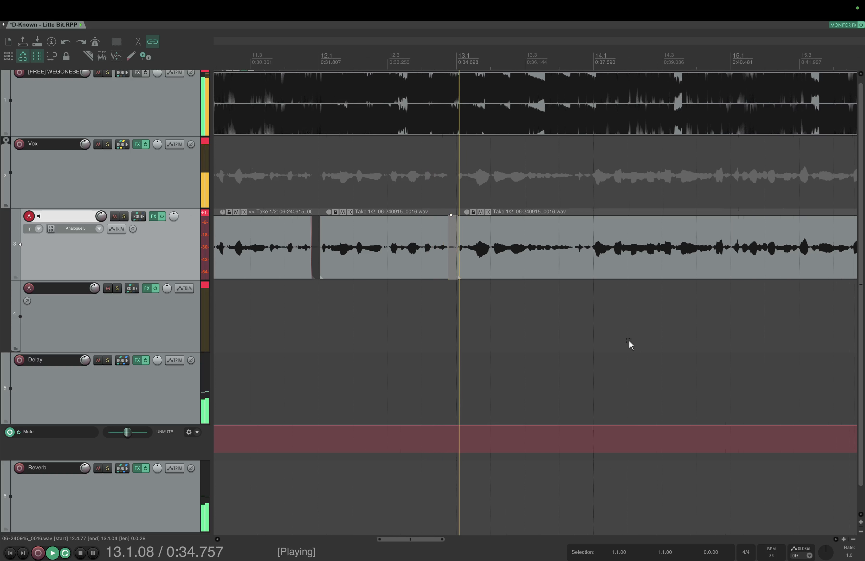
scroll(629, 341, "right", 3)
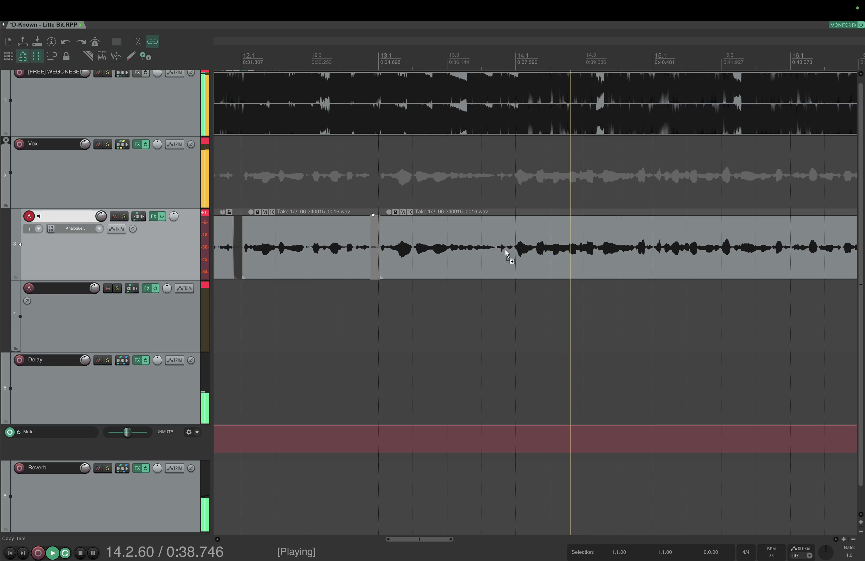
- Split the lead vocal around the gap before bar 14.1 and mute the isolated piece
scroll(504, 250, "up", 3)
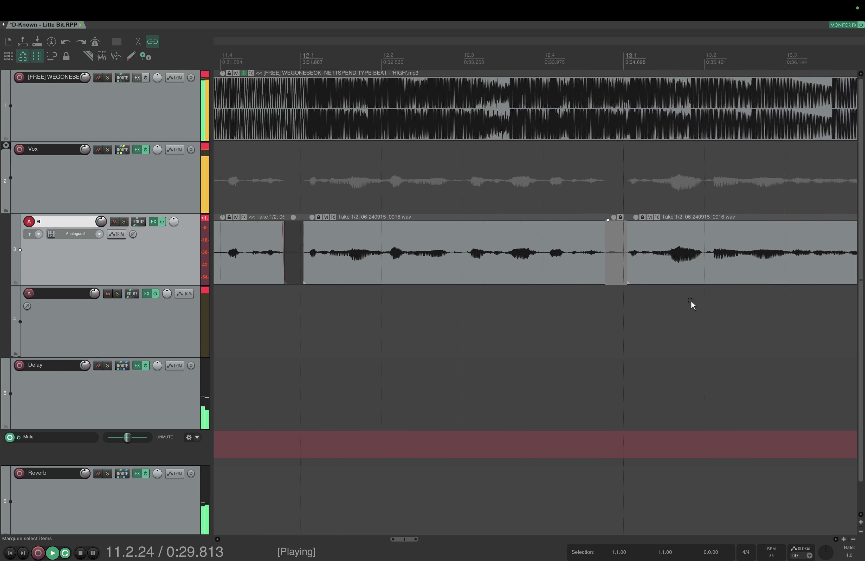
scroll(691, 301, "right", 6)
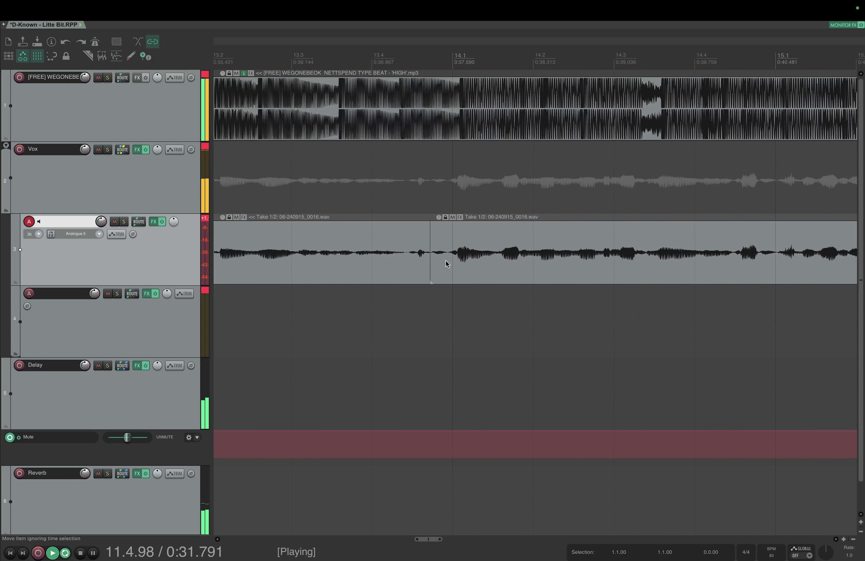
key("s")
left_click(440, 262)
key("m")
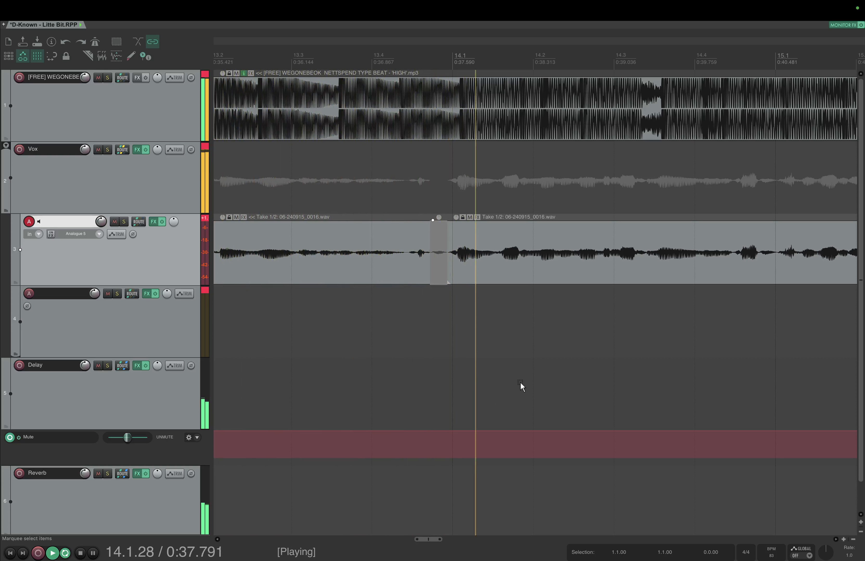
- Stop playback, isolate and mute the gap before bar 15.1 in the lead vocal, and play it back
scroll(520, 383, "right", 5)
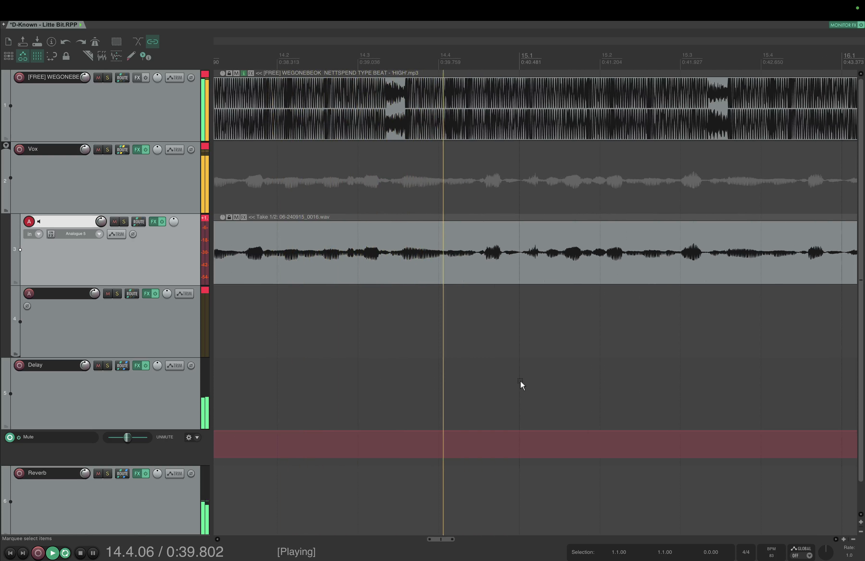
key("space")
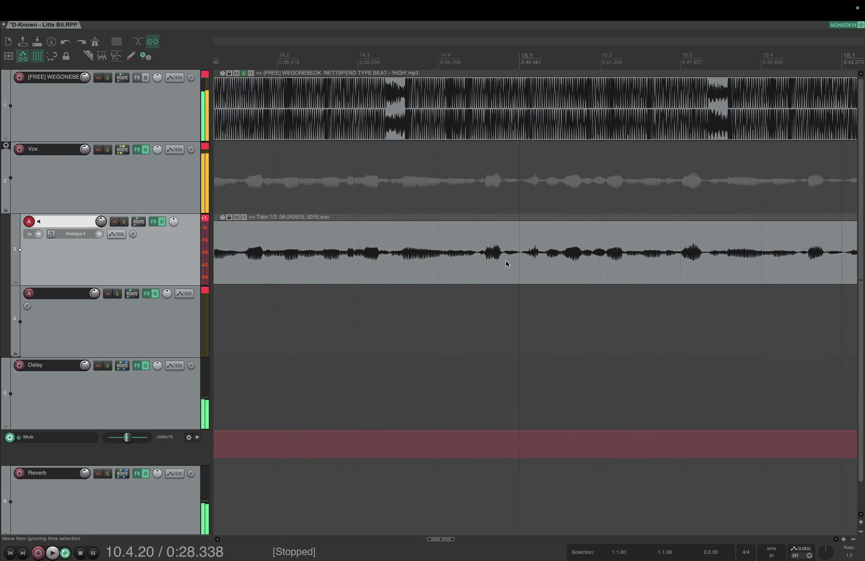
key("s")
key("s")
left_click(517, 265)
key("ctrl+m")
key("space")
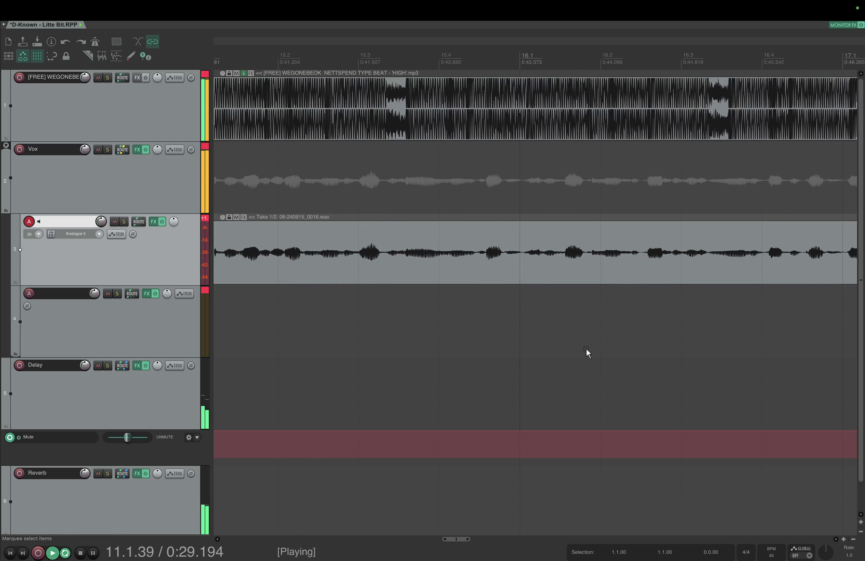
scroll(585, 348, "down", 2)
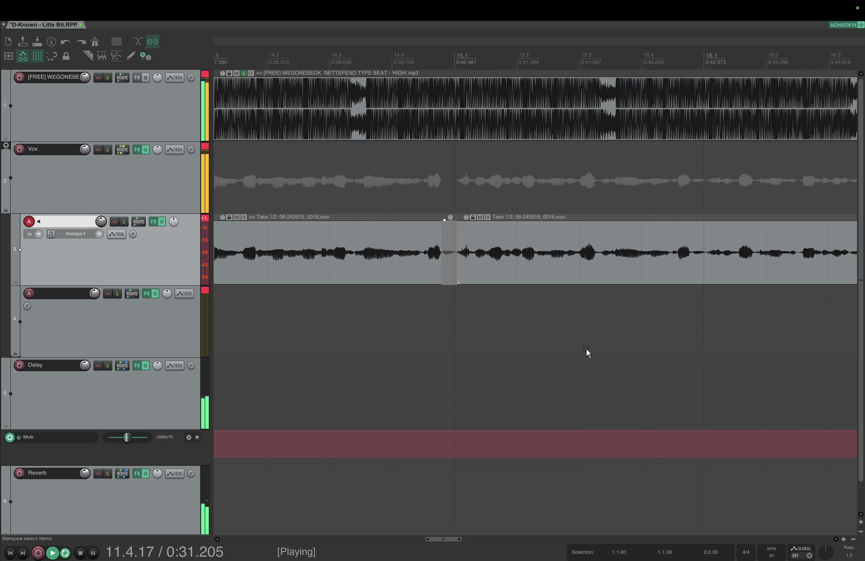
left_click(483, 324)
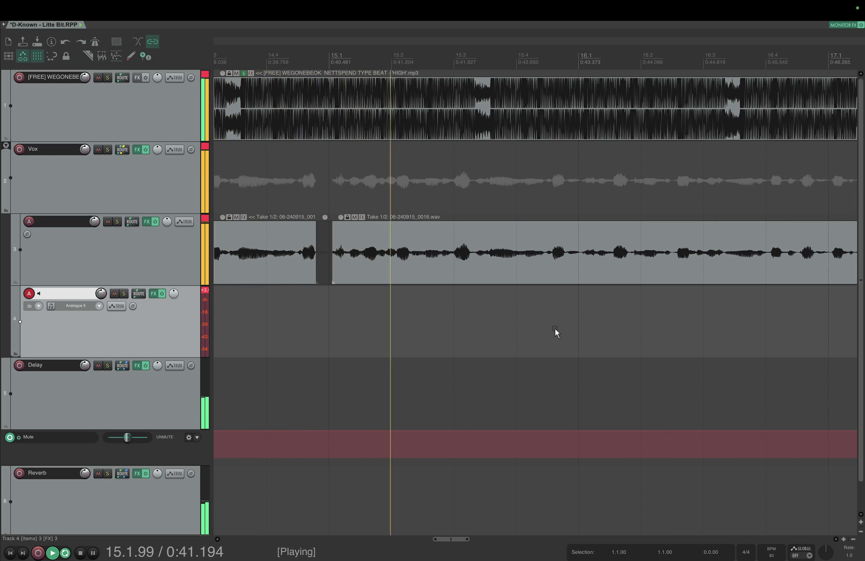
- Isolate and mute the gap before bar 16.1 in the lead vocal, and play back from just before it
scroll(555, 328, "right", 4)
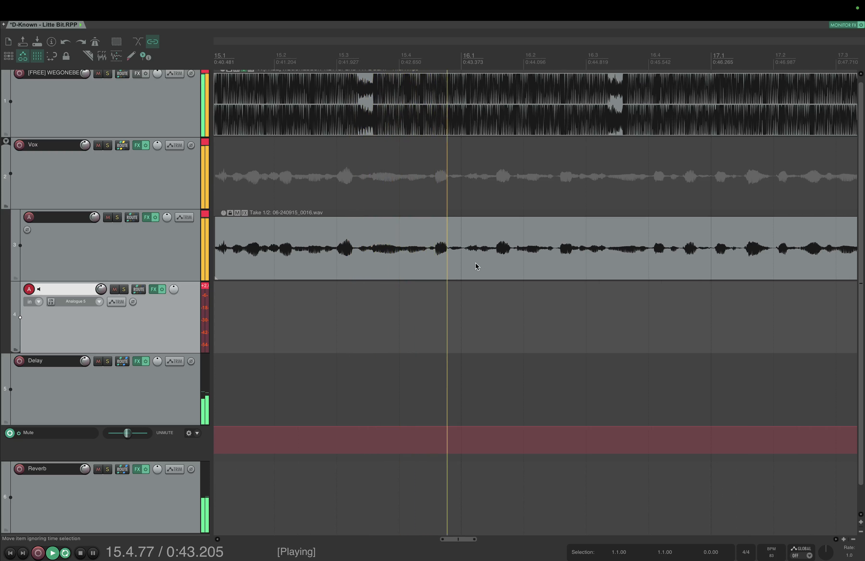
key("s")
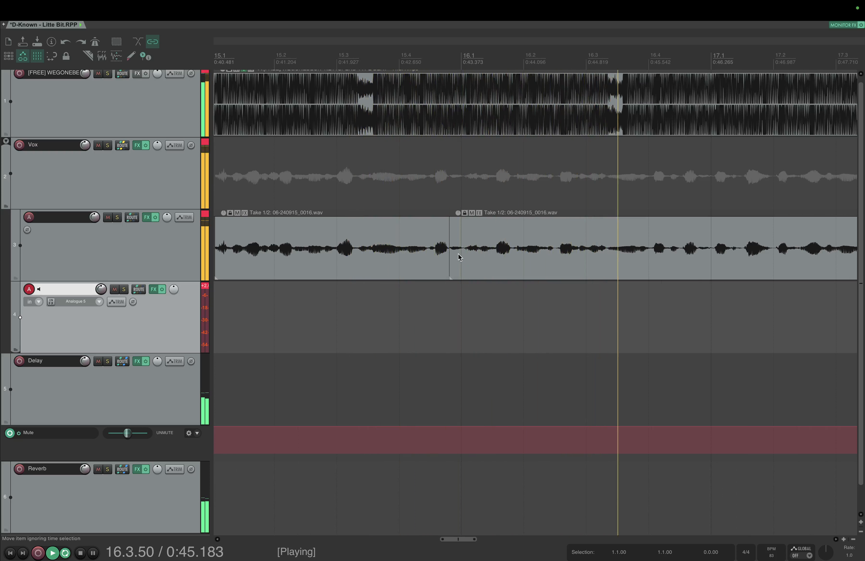
key("s")
left_click(457, 255)
key("m")
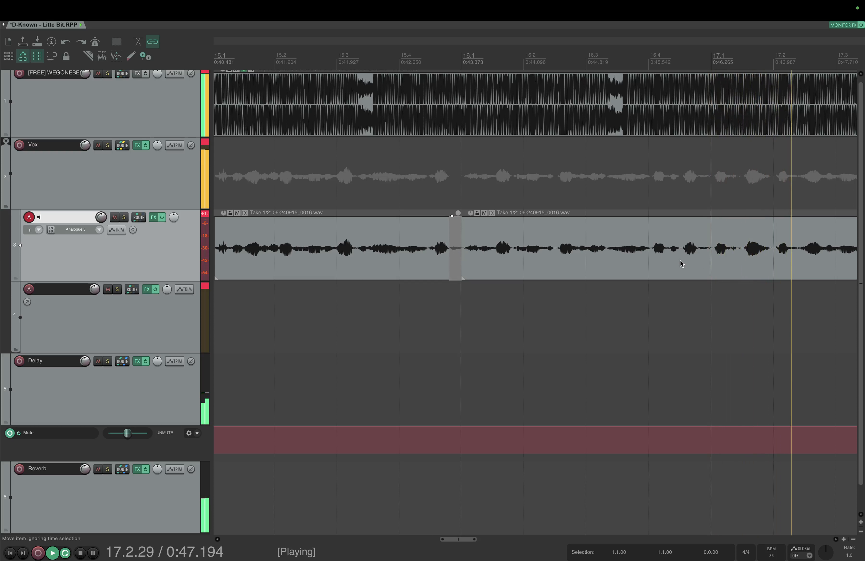
left_click(393, 58)
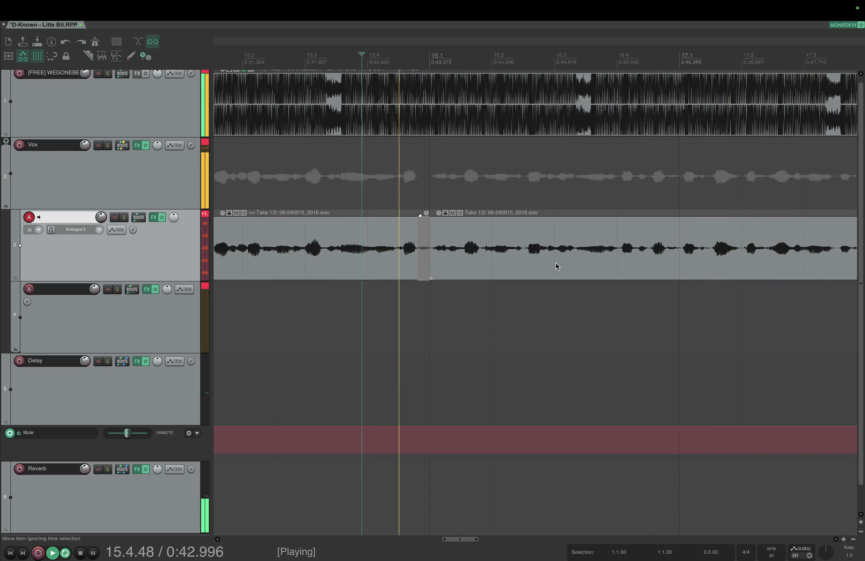
- Isolate and mute the gap before bar 17.1 in the lead vocal, and play back from between 16.2 and 16.3
scroll(616, 268, "right", 2)
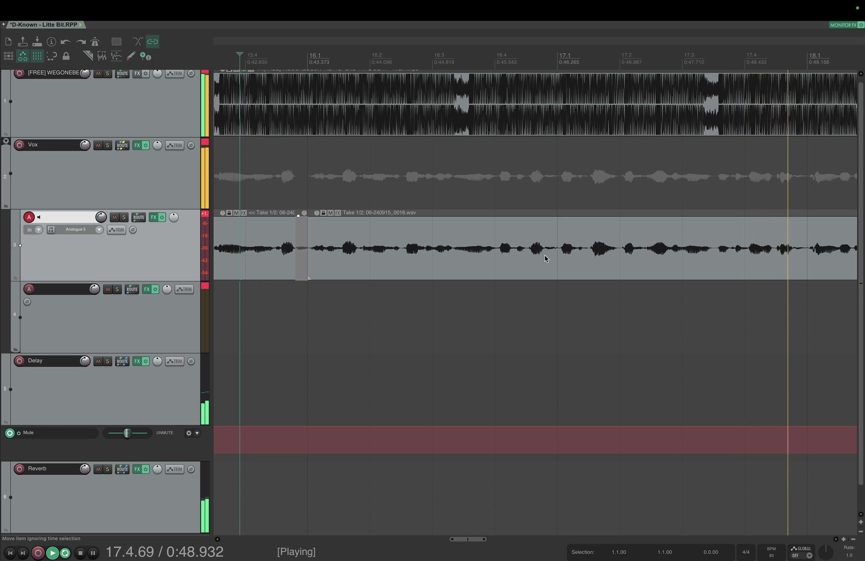
key("s")
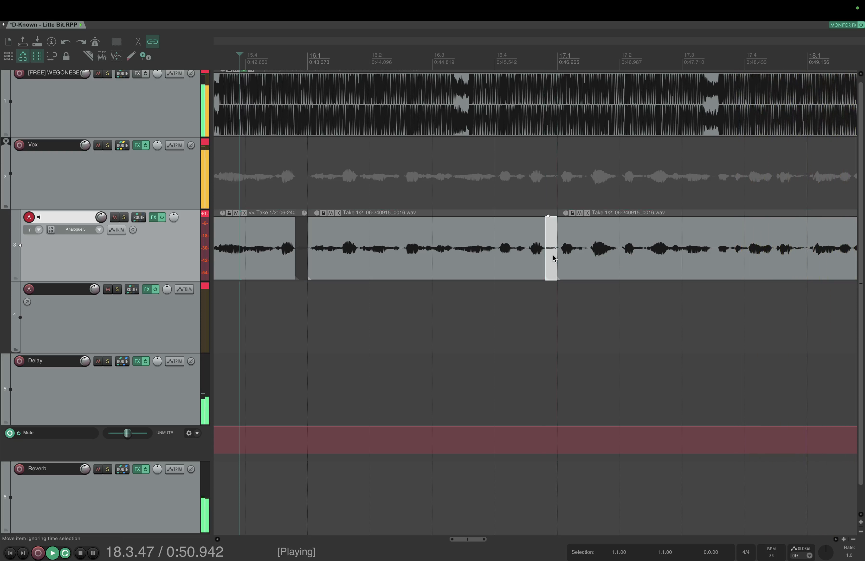
left_click(407, 54)
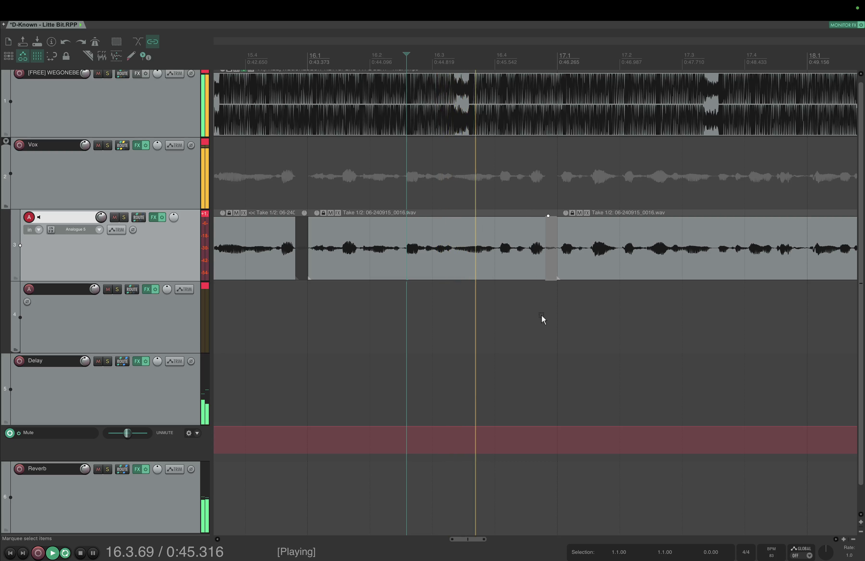
- Give the vocal item before the bar 17.1 gap a very short fade-out and play it back
scroll(547, 328, "right", 3)
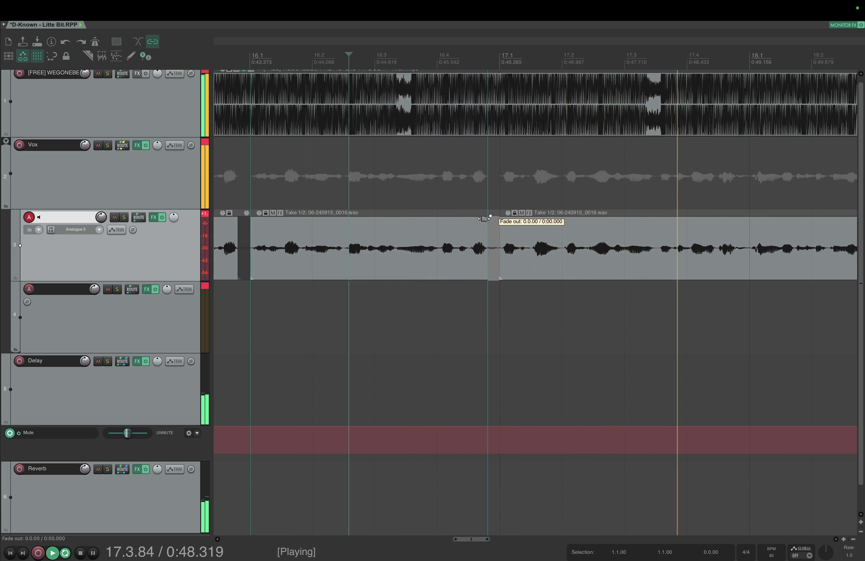
key("space")
key("space")
scroll(523, 361, "right", 3)
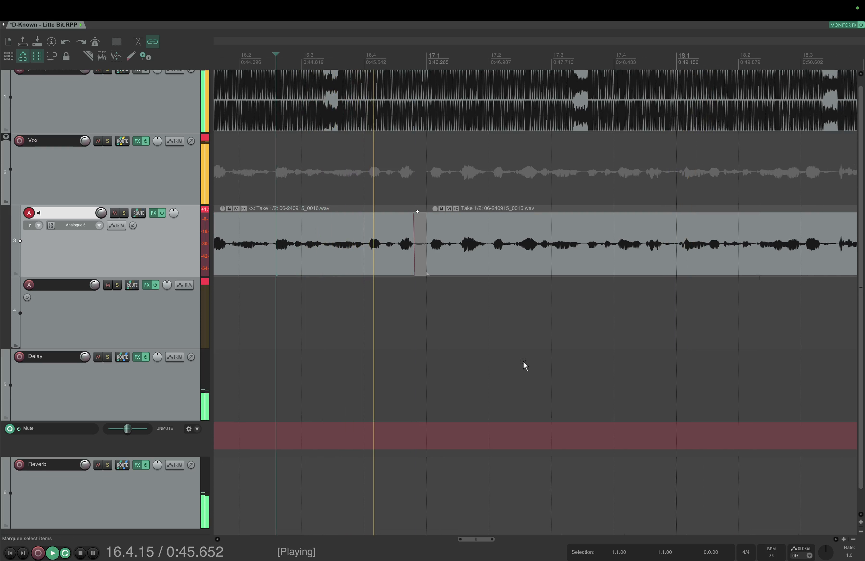
scroll(522, 361, "right", 3)
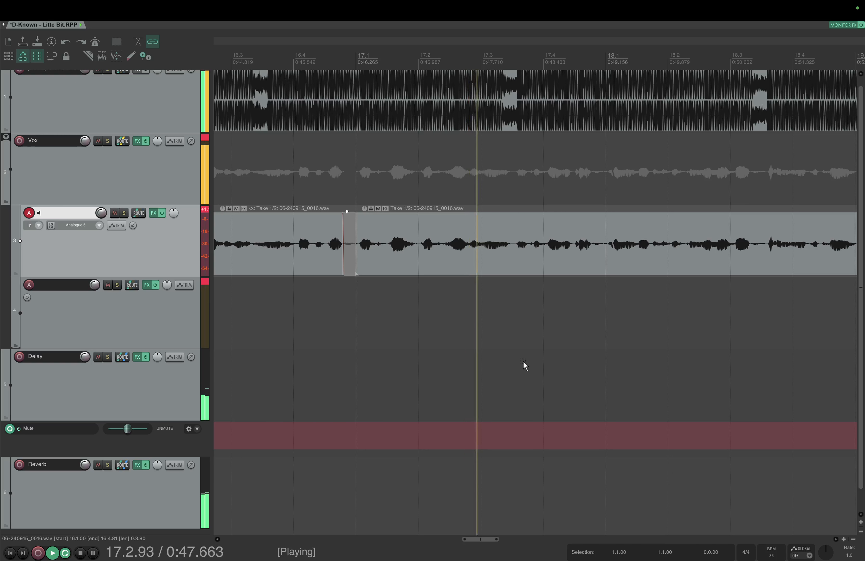
- Isolate and mute the gap before bar 18.1 in the lead vocal, and play back from about 17.3
scroll(522, 362, "right", 3)
scroll(523, 361, "right", 2)
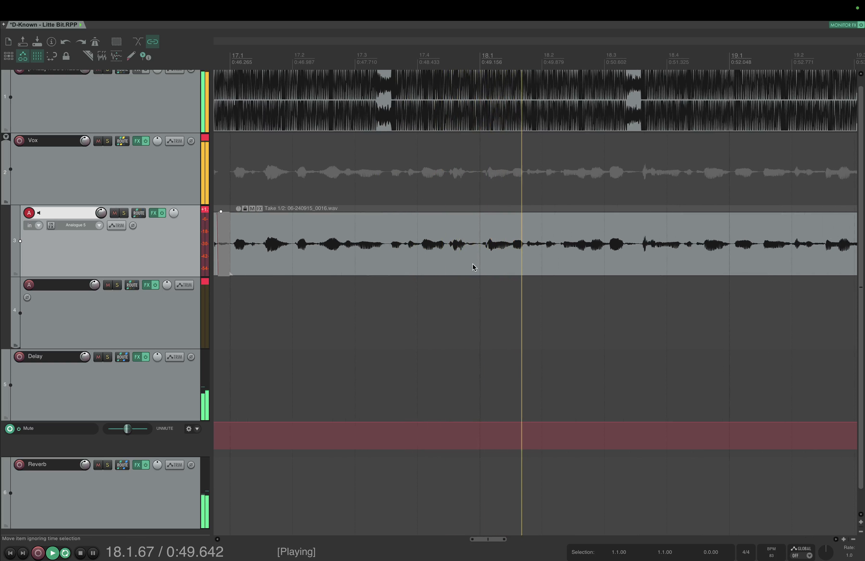
key("s")
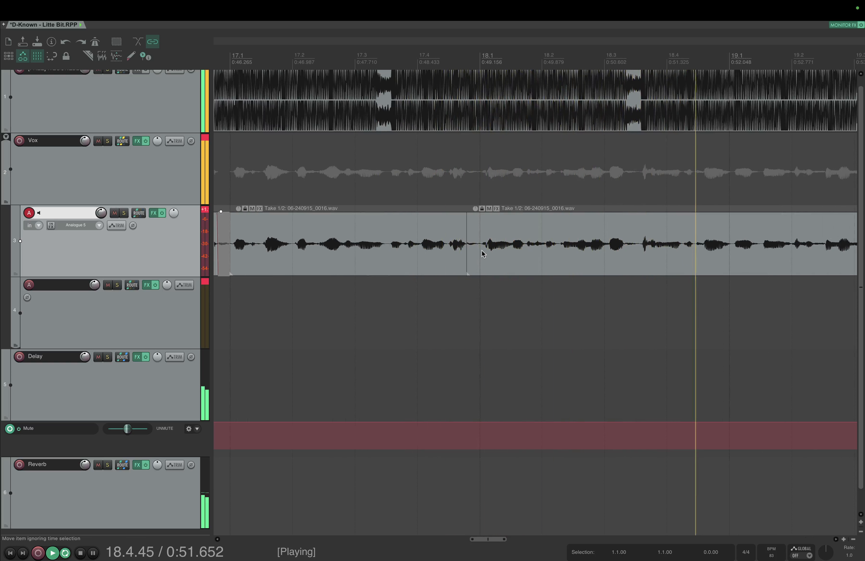
key("s")
left_click(475, 250)
key("u")
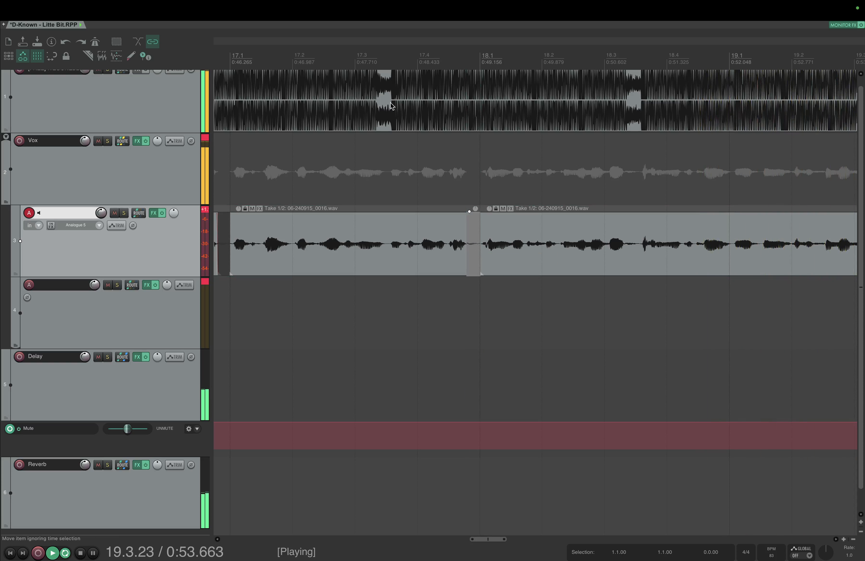
left_click(361, 60)
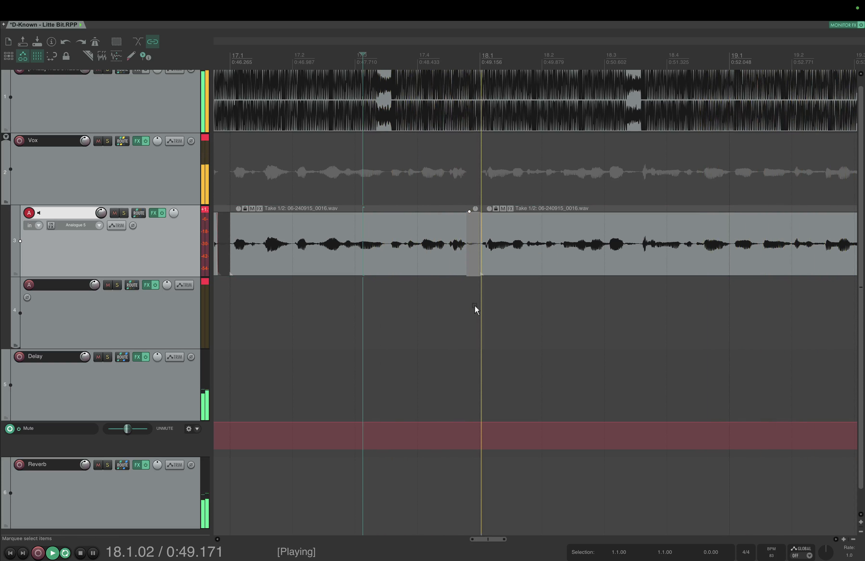
- Isolate and mute the gap just after 18.3 in the lead vocal, and play back from before 18.2
scroll(474, 305, "right", 5)
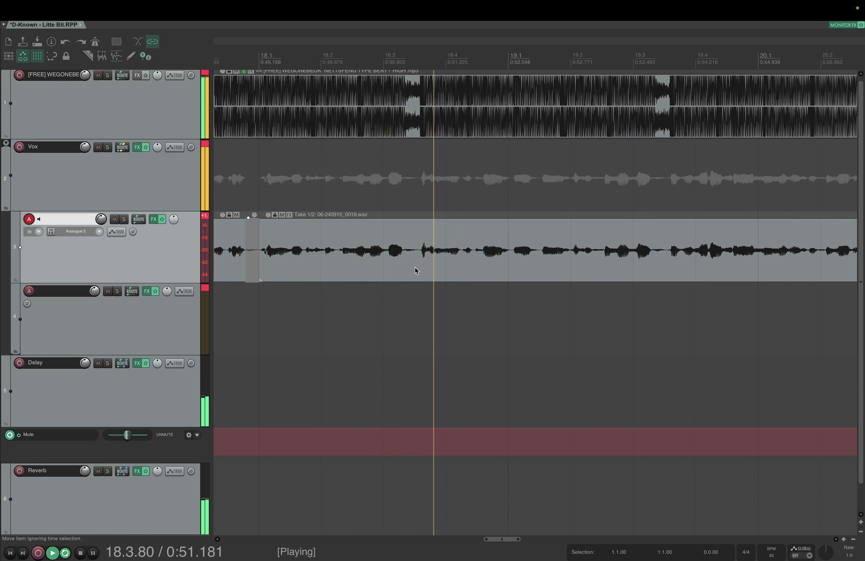
key("s")
key("s")
left_click(411, 261)
key("alt+m")
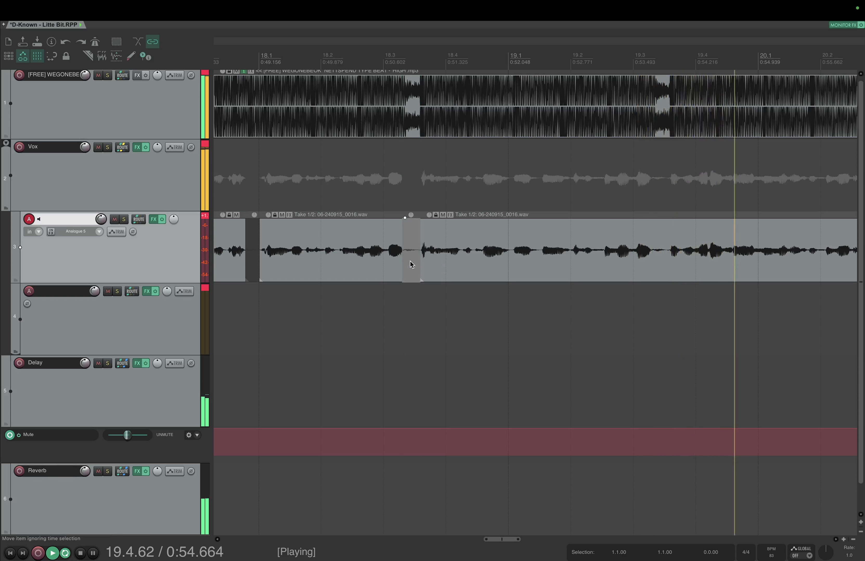
left_click(314, 60)
scroll(434, 307, "right", 3)
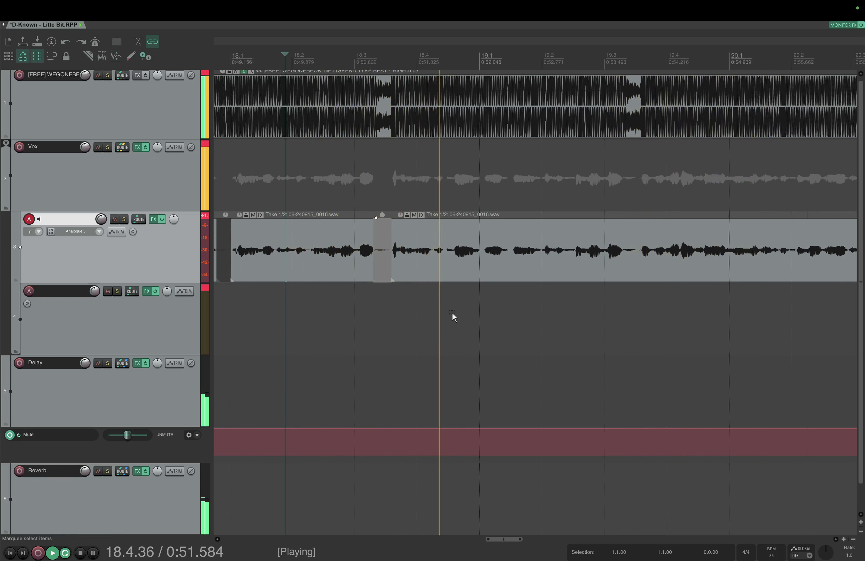
- Isolate and mute the gap just after 19.3 in the lead vocal, and play back from before 19.2
scroll(452, 313, "right", 4)
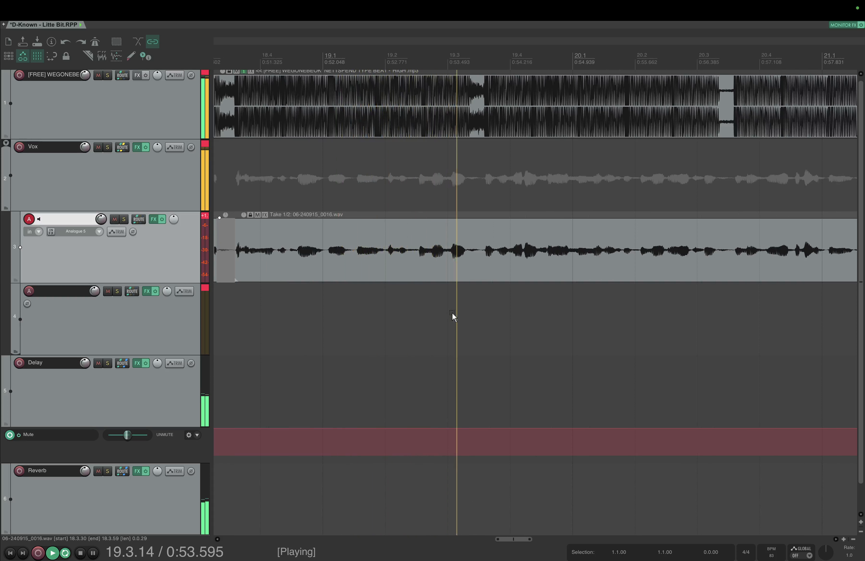
key("s")
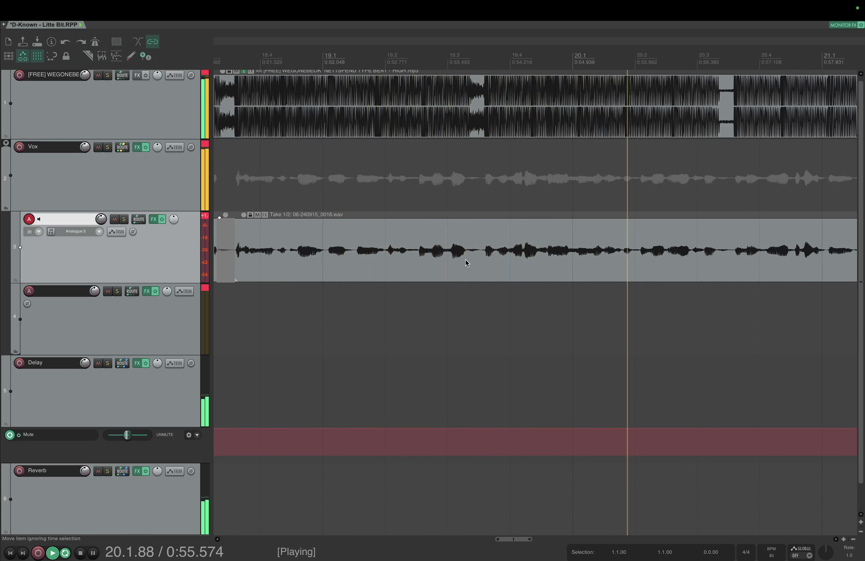
left_click_drag(465, 261, 479, 261)
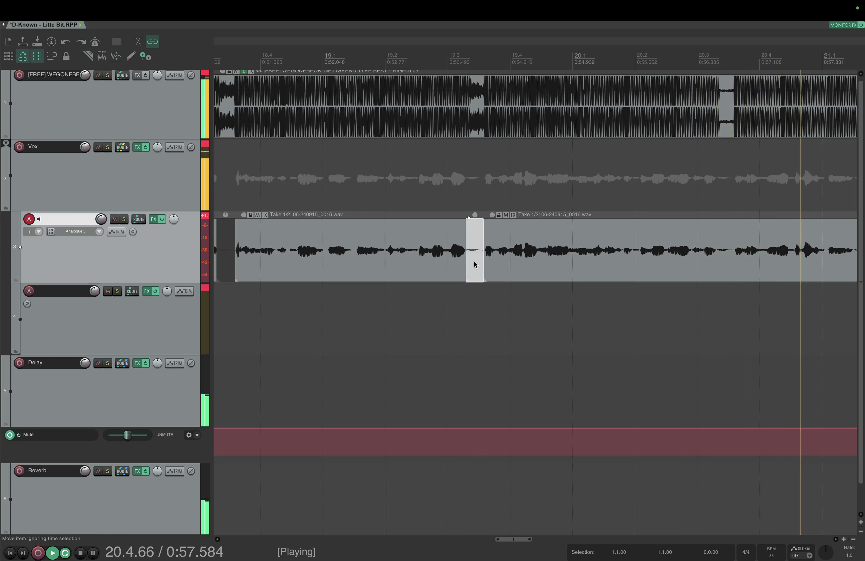
key("alt+m")
left_click(381, 66)
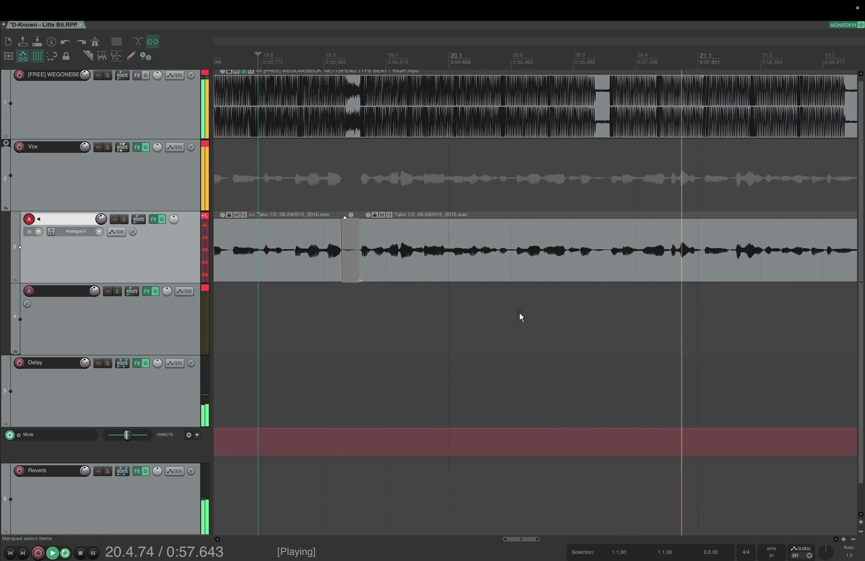
- Isolate and mute the gap between 20.3 and 20.4 in the lead vocal, and play back from about 19.2
scroll(521, 257, "right", 3)
key("s")
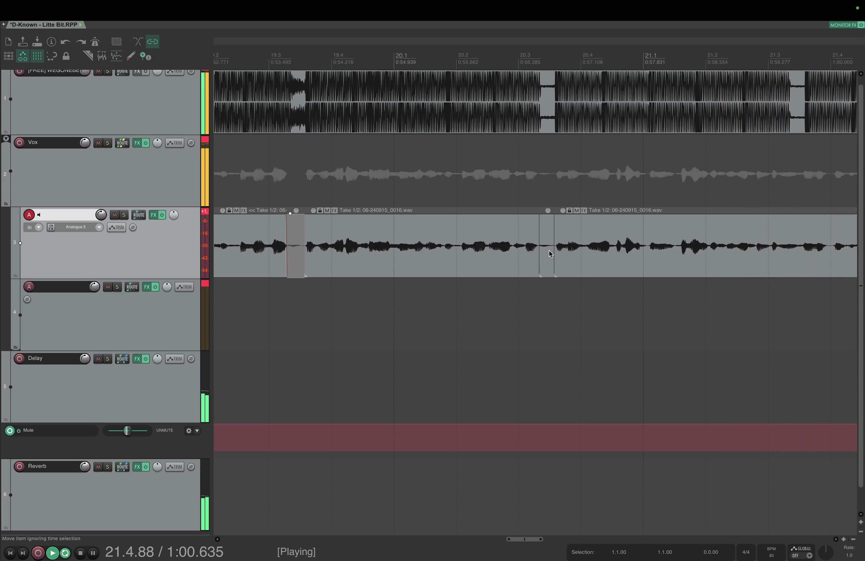
key("space")
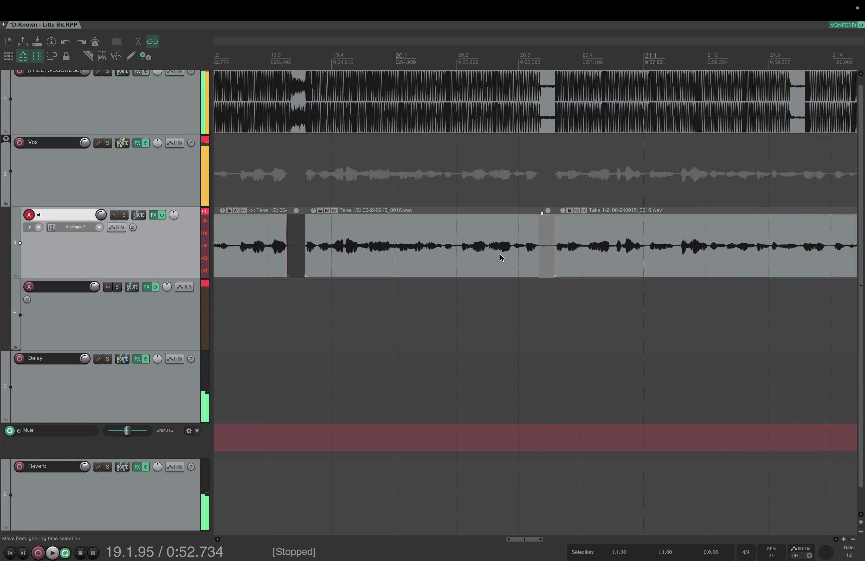
key("space")
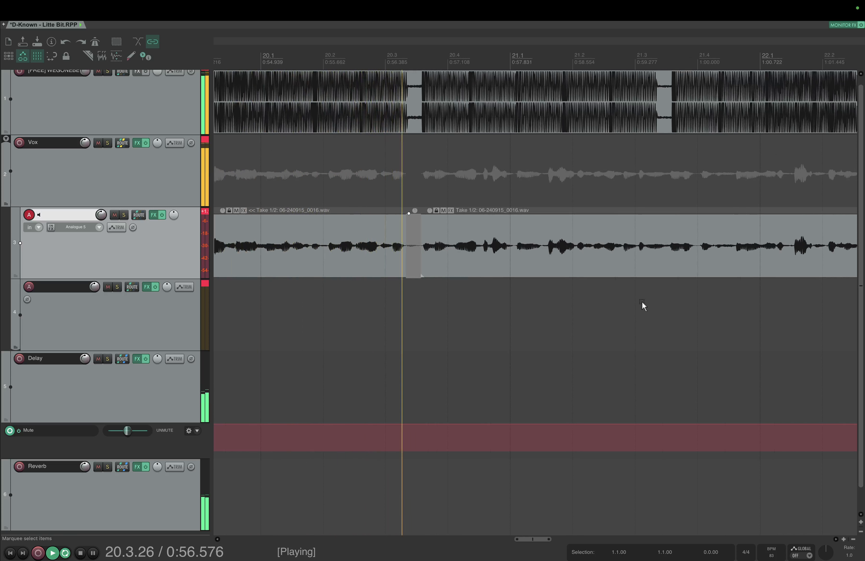
key("space")
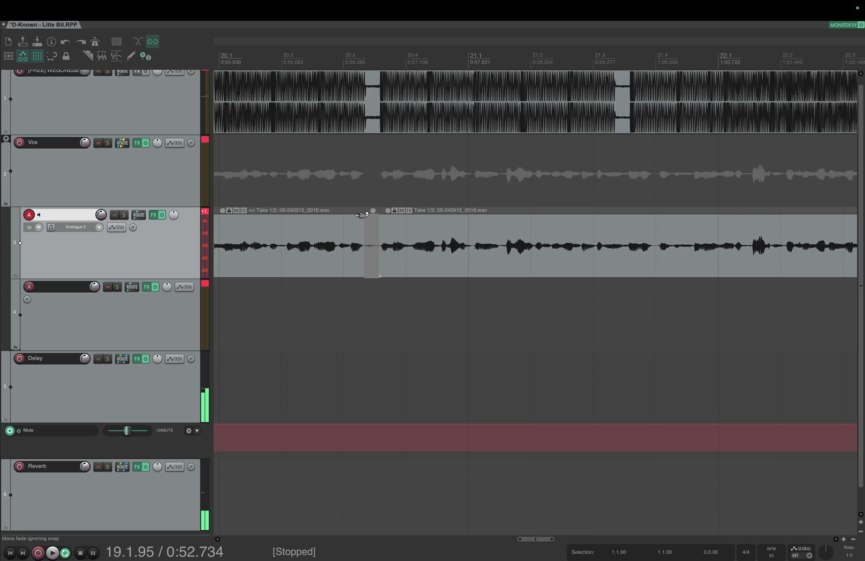
key("space")
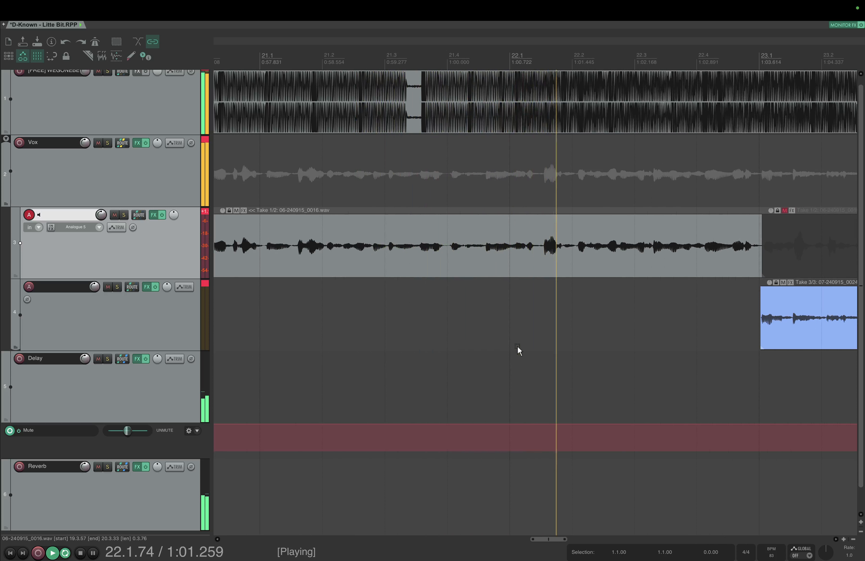
- Isolate and mute the gap just before 22.2 in the lead vocal, and play back from about 21.4
key("s")
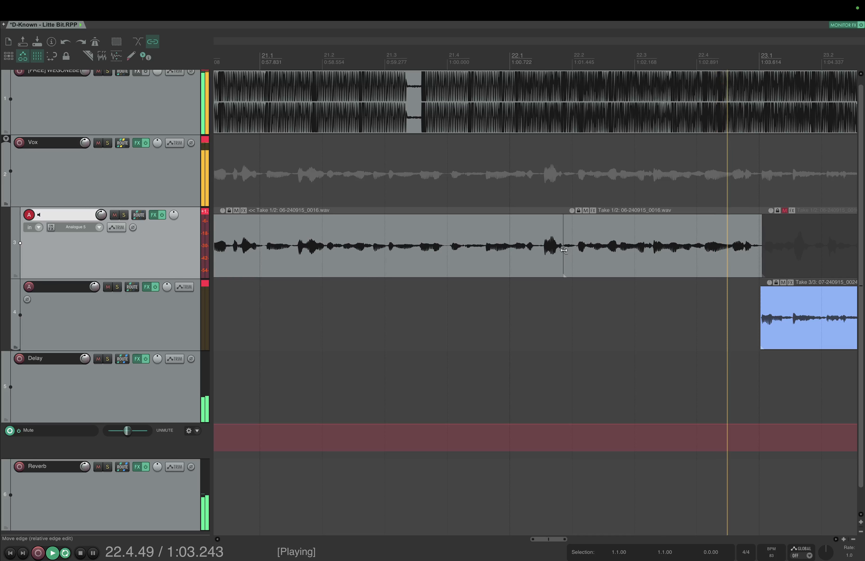
key("s")
left_click(570, 252)
key("Delete")
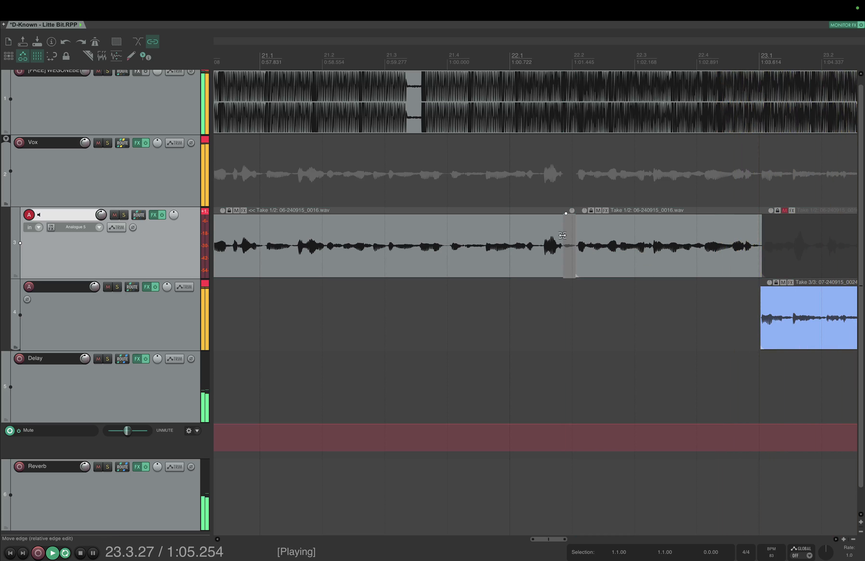
left_click(444, 70)
scroll(558, 303, "right", 5)
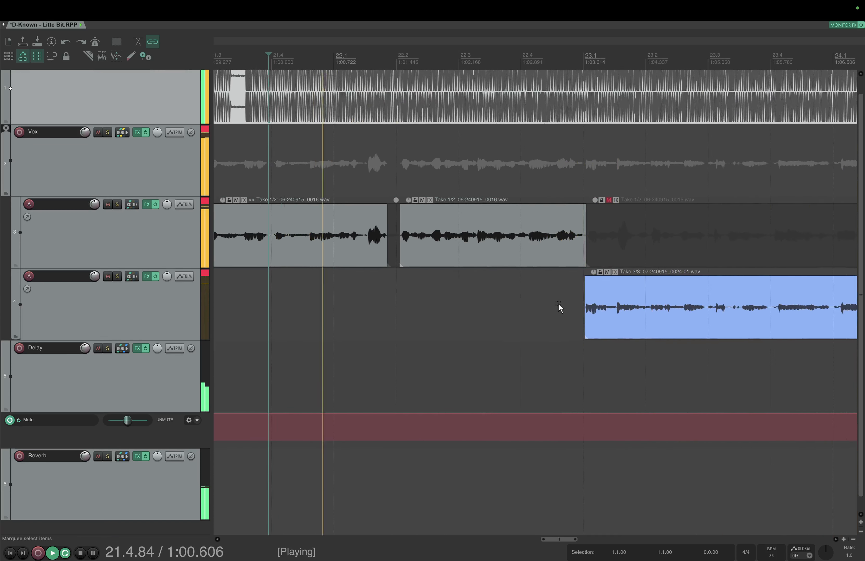
- Trim the green vocal item's start and the overlapping blue vocal item's end to bar 26.1
scroll(495, 318, "right", 5)
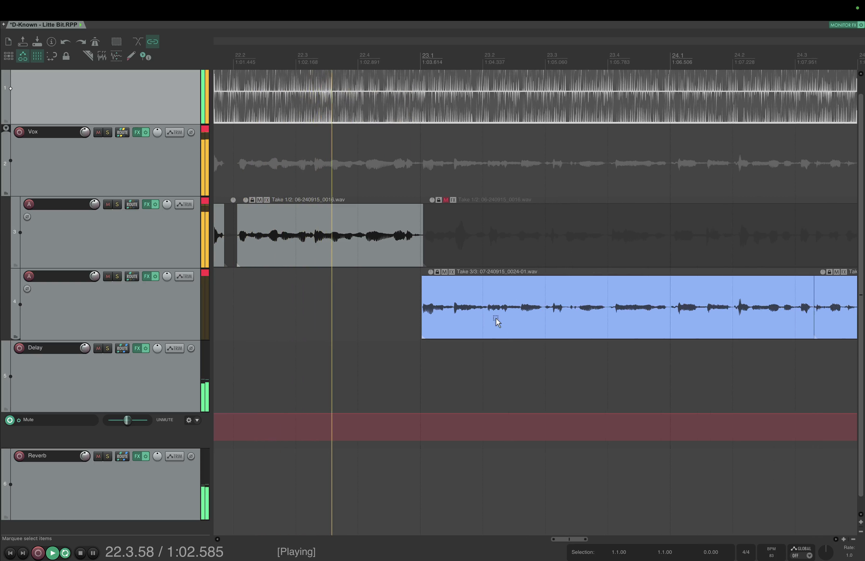
scroll(460, 344, "right", 5)
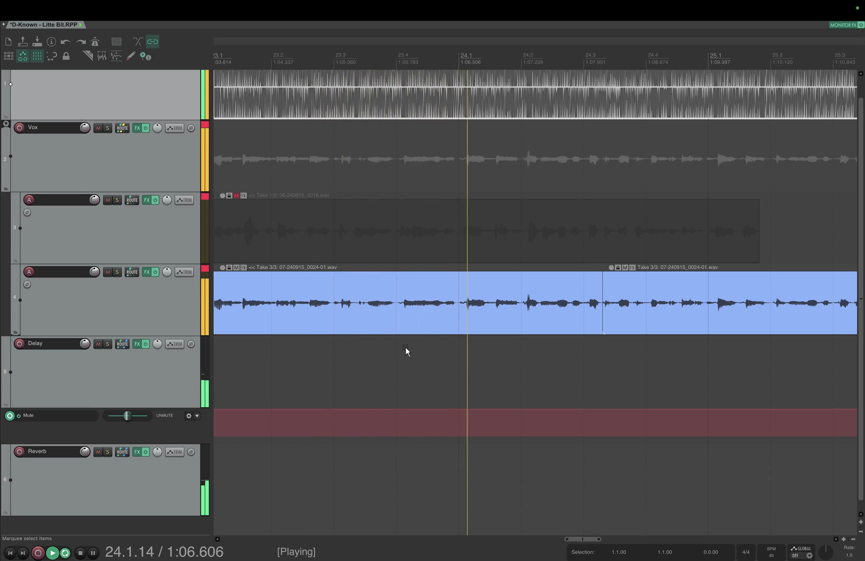
scroll(460, 343, "right", 6)
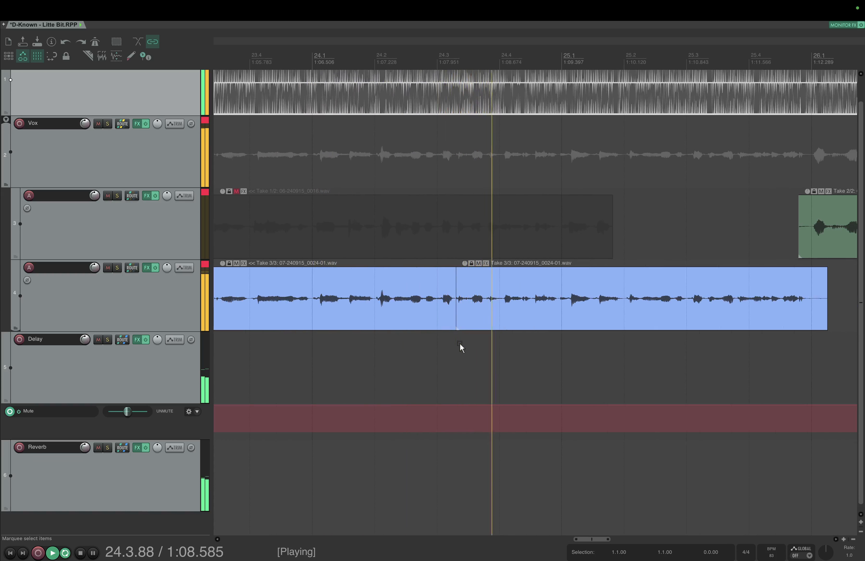
scroll(459, 343, "right", 1)
scroll(459, 343, "right", 5)
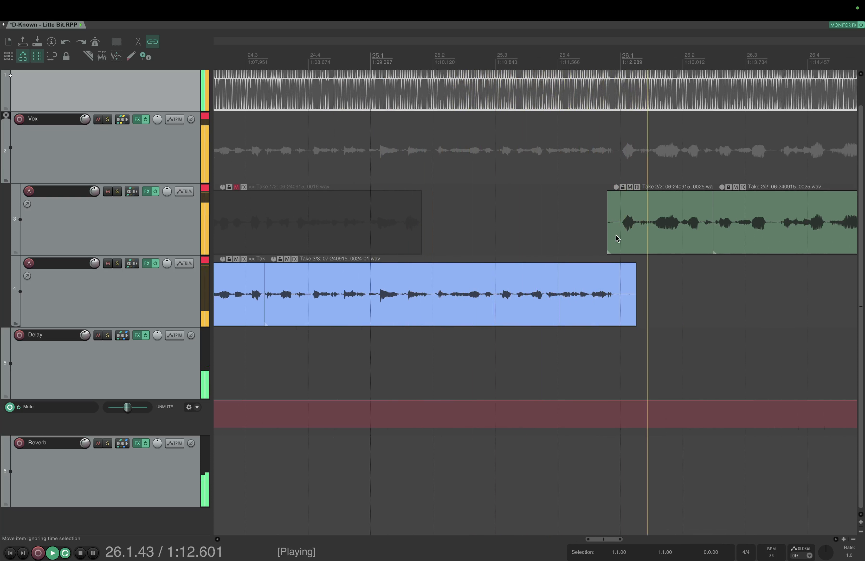
left_click_drag(608, 232, 620, 232)
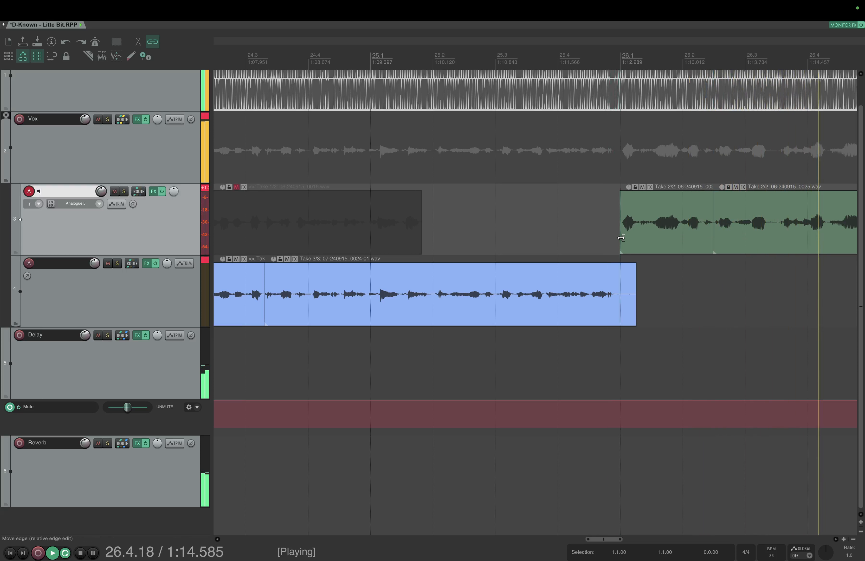
scroll(635, 296, "down", 2)
left_click_drag(636, 295, 620, 296)
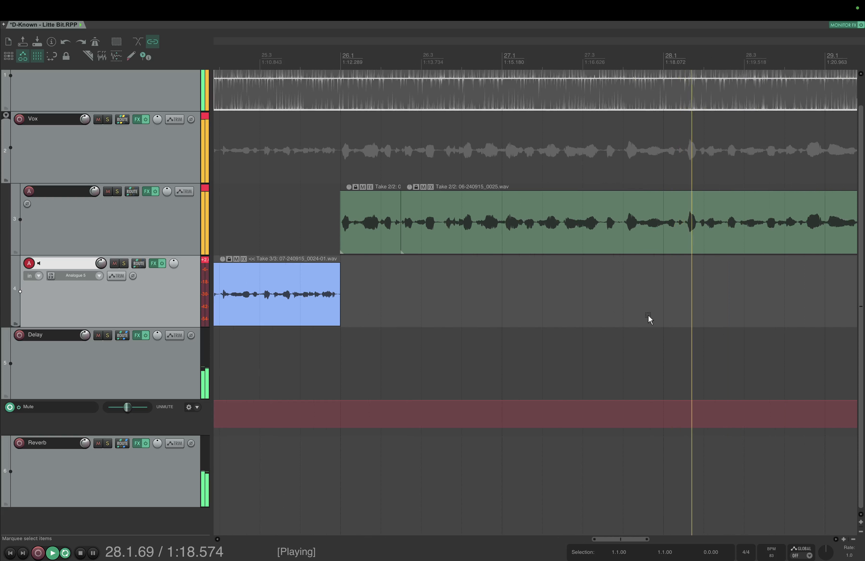
- Isolate and mute the short gap around bar 30.1 in the green vocal take, and play back from just before 29.3
scroll(647, 315, "right", 5)
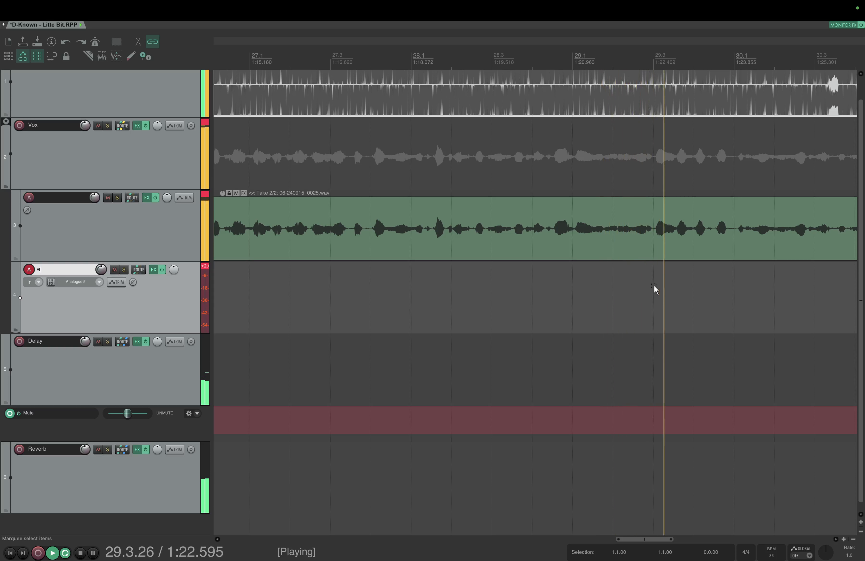
scroll(654, 288, "right", 4)
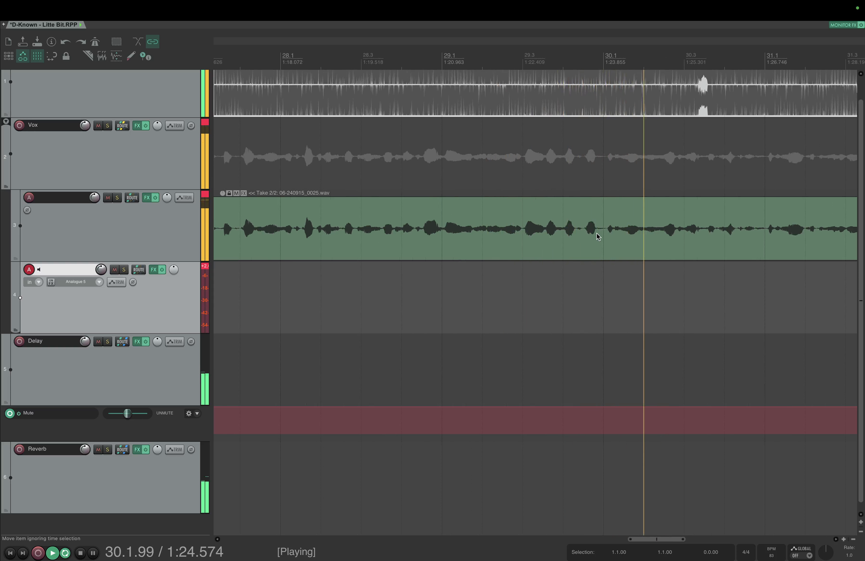
key("s")
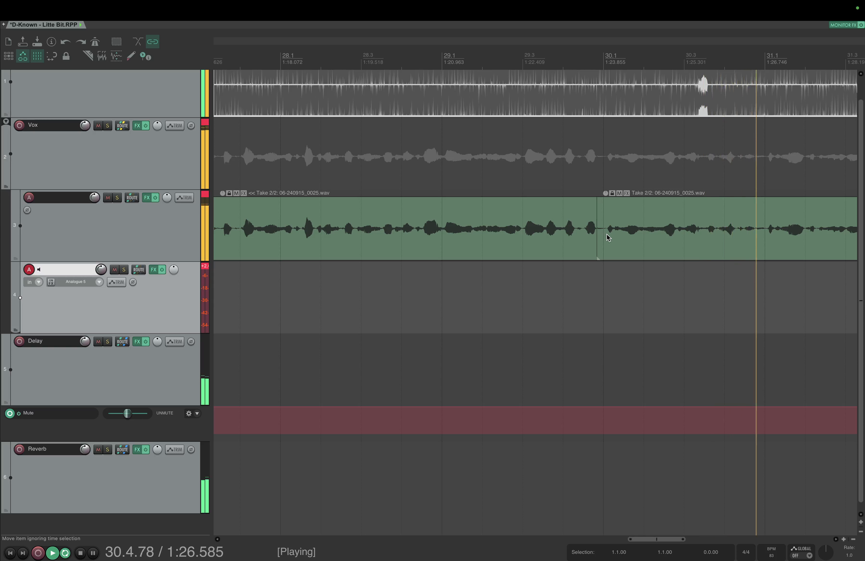
left_click(601, 239)
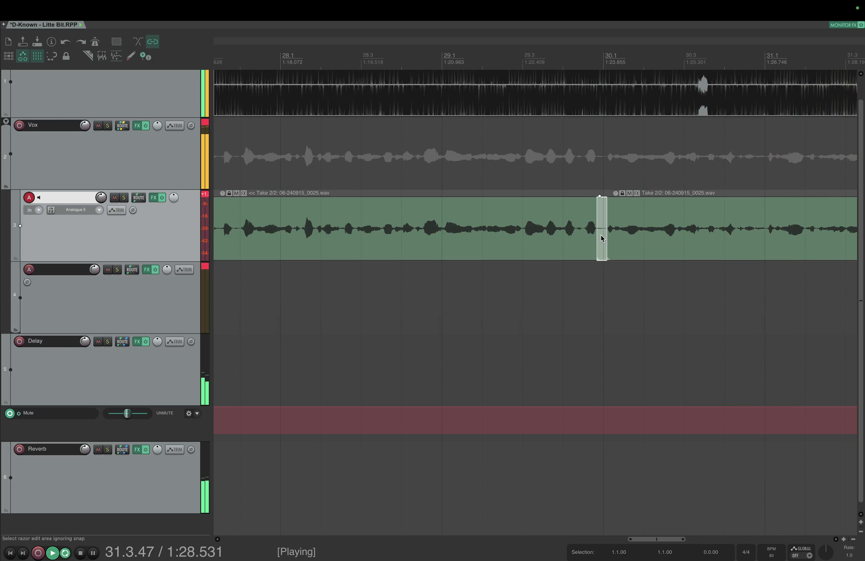
left_click(522, 81)
scroll(646, 318, "up", 1)
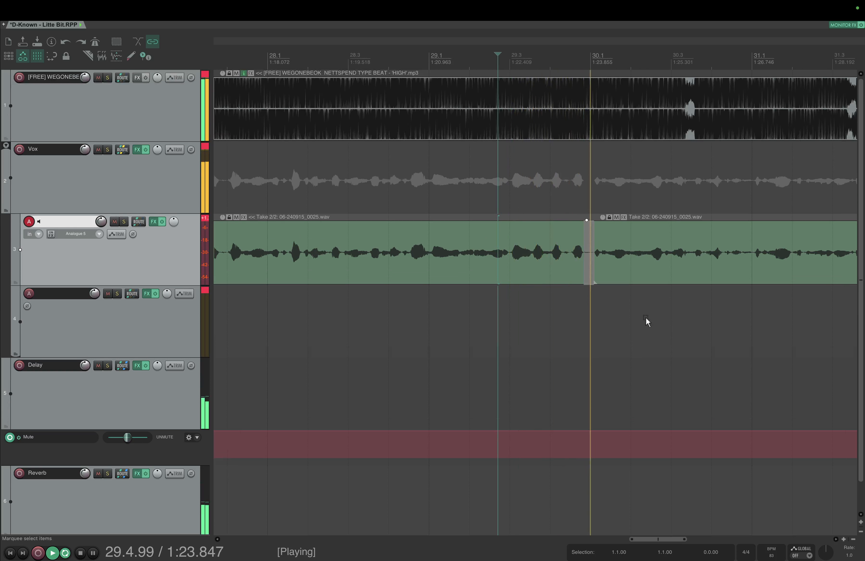
- Isolate and mute the gap before bar 31.1 in the green vocal take, and play back from just before 30.3
scroll(646, 318, "right", 5)
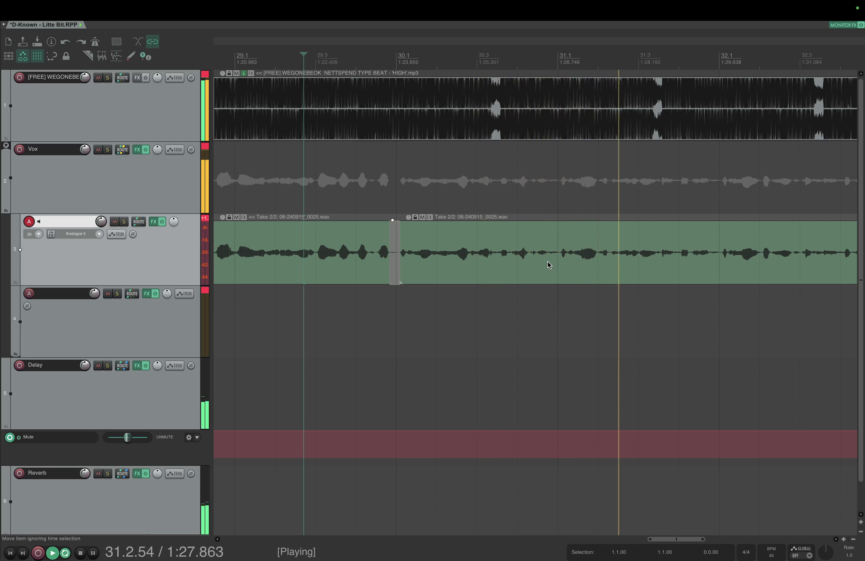
key("s")
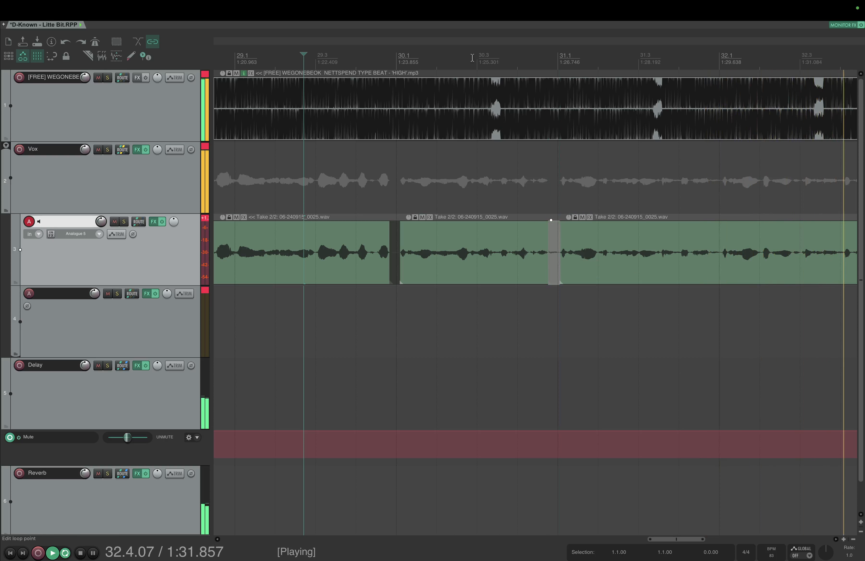
left_click(472, 58)
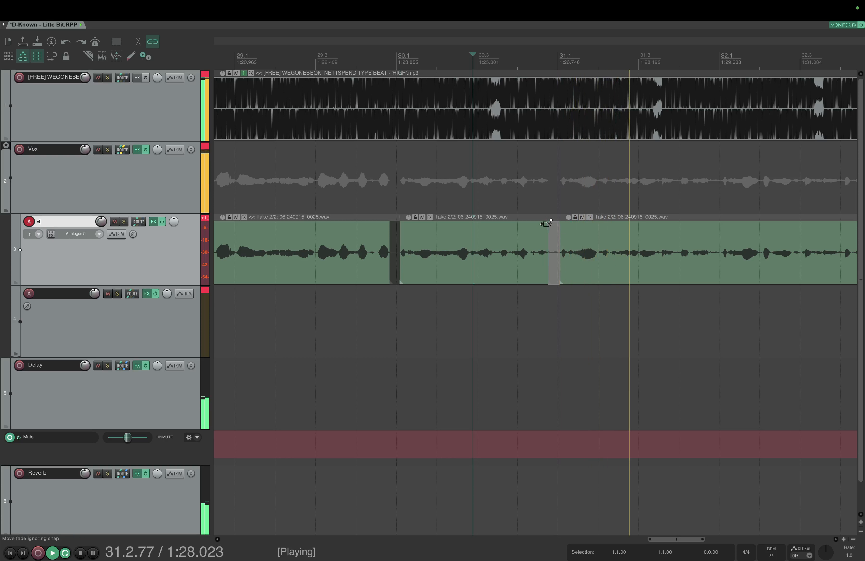
key("space")
key("space")
- Isolate and mute the gap before bar 32.1 in the green vocal take, and play back from about 31.3
scroll(595, 286, "right", 4)
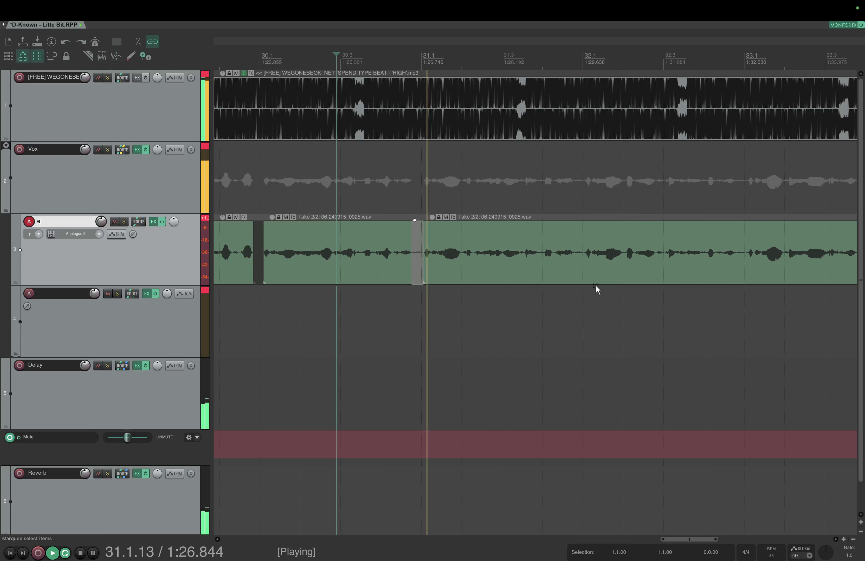
scroll(595, 285, "right", 2)
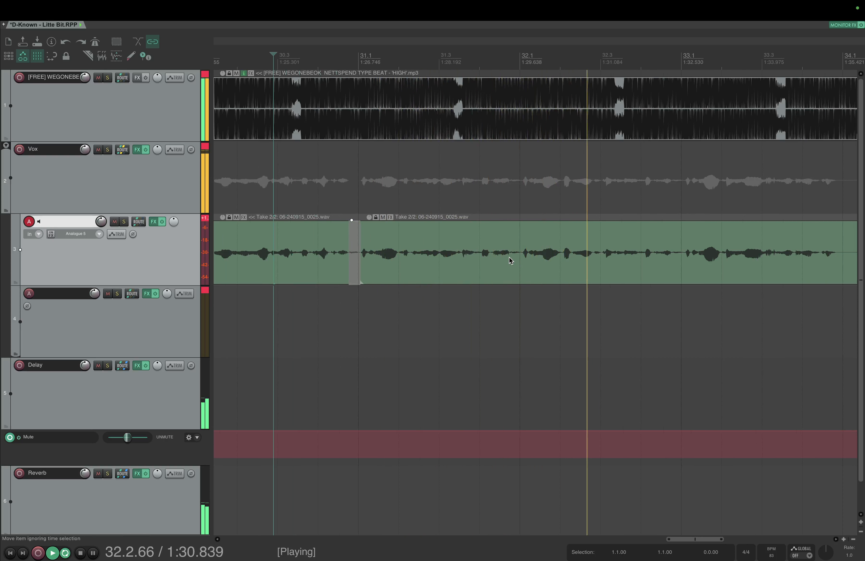
key("s")
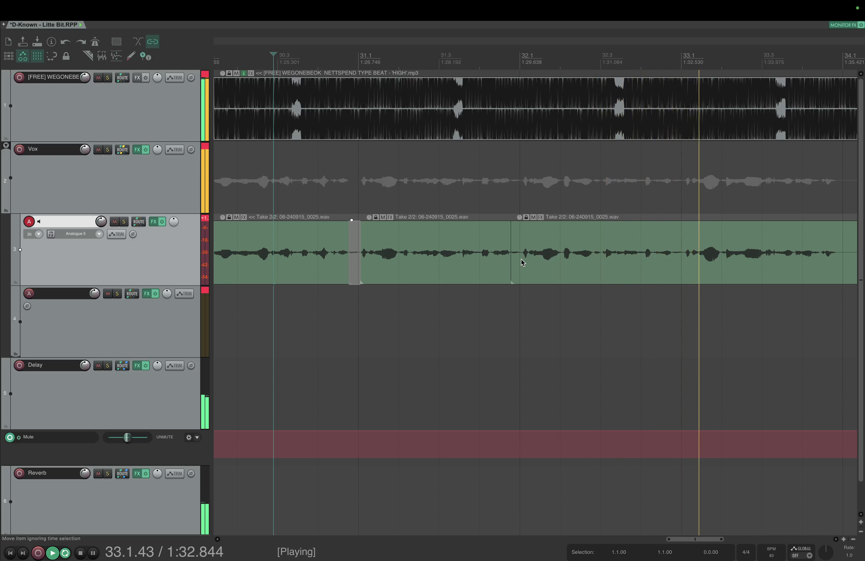
key("s")
left_click(517, 260)
key("m")
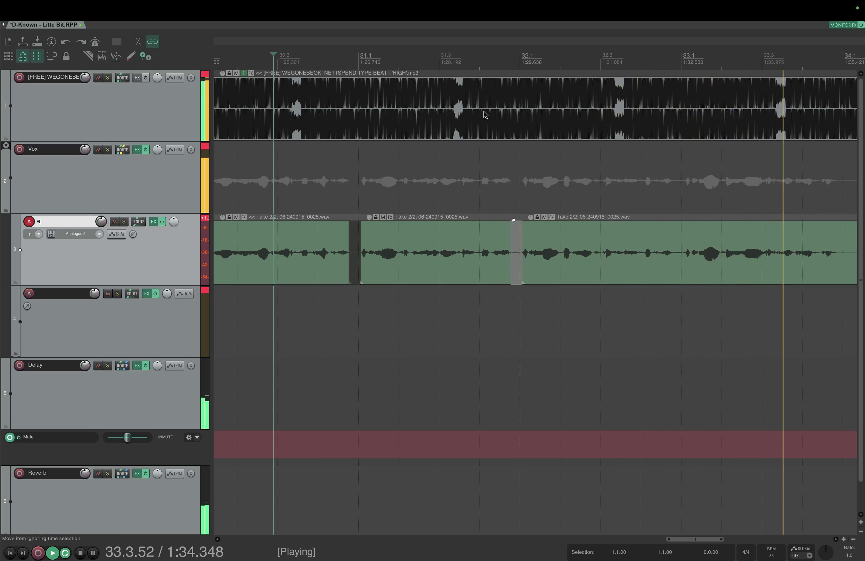
left_click(455, 63)
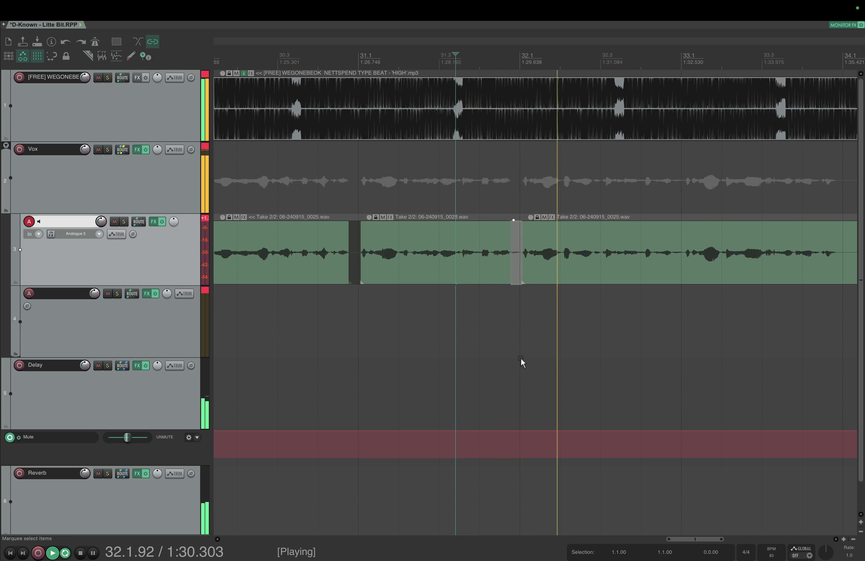
- Isolate and mute the long gap from just before 34.1 to just before 34.3 in the green vocal, and play back from about 31.3
scroll(547, 358, "right", 5)
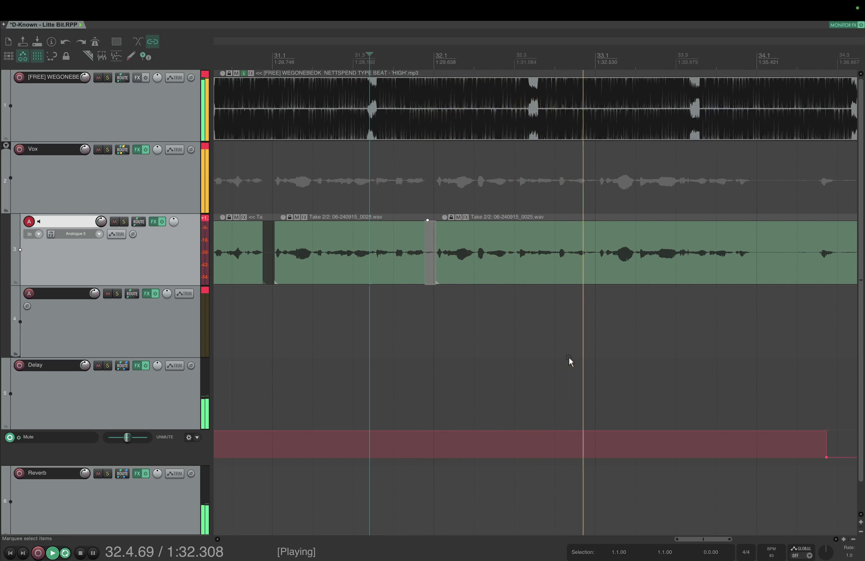
scroll(629, 339, "right", 2)
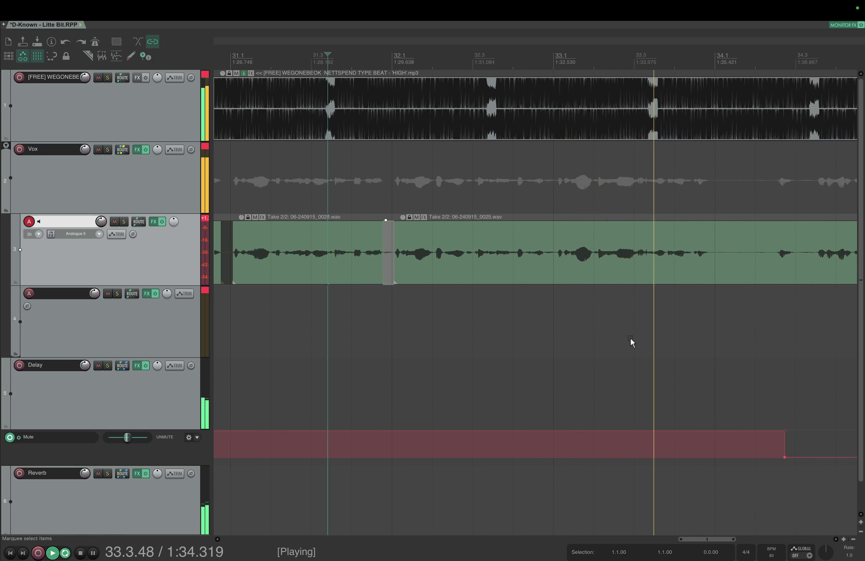
scroll(677, 309, "right", 4)
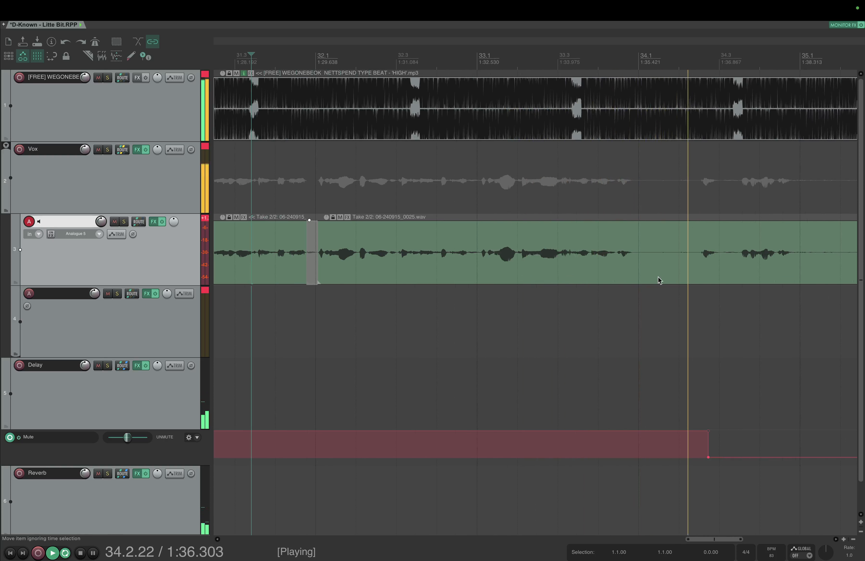
key("s")
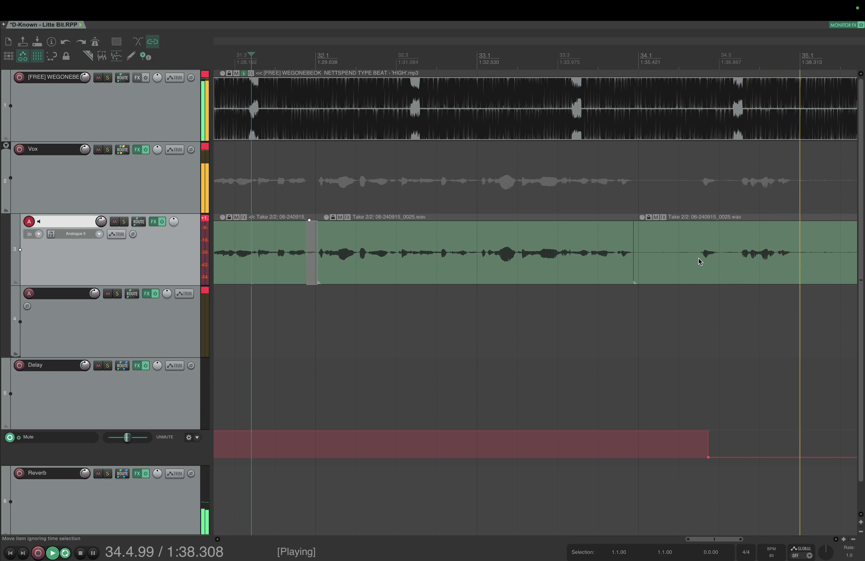
key("s")
left_click(679, 260)
key("m")
scroll(680, 260, "right", 1)
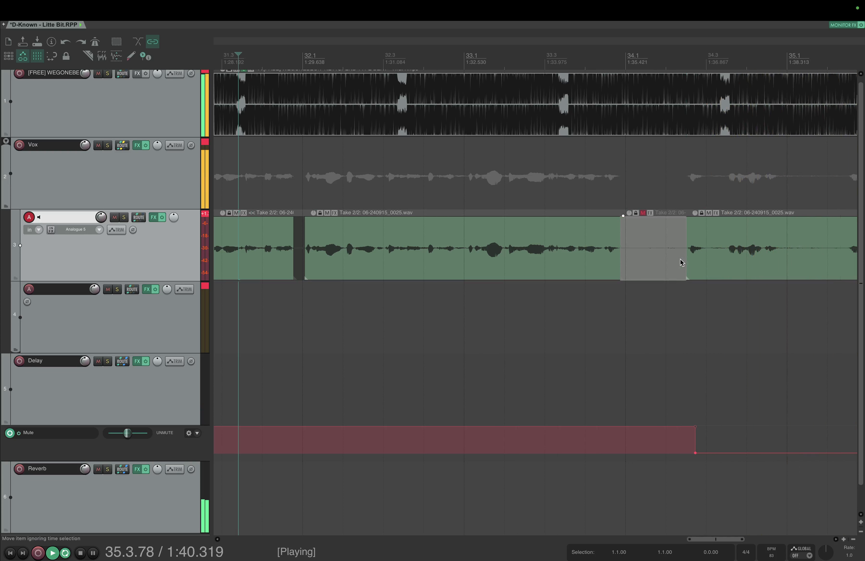
scroll(707, 277, "left", 3)
key("space")
key("space")
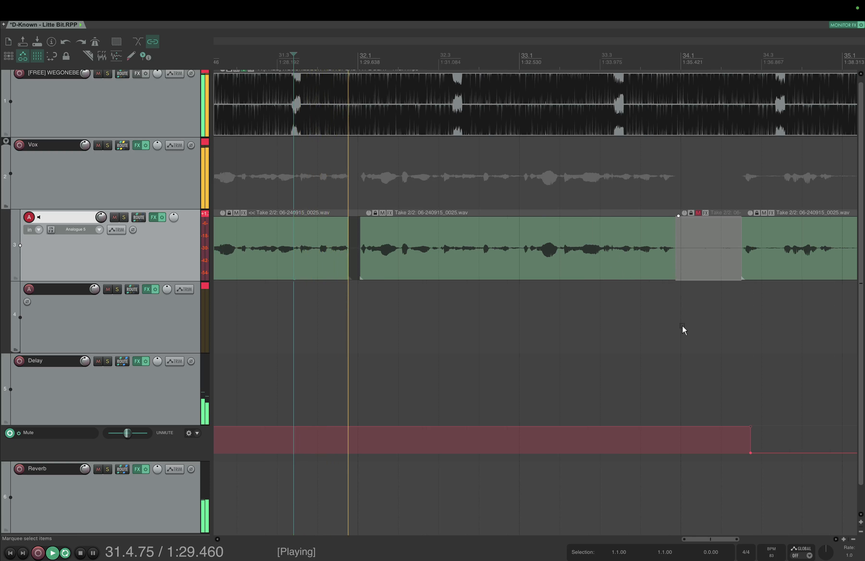
- Isolate and mute the gap from just before bar 35.1 to just before 35.3 in the green vocal take
scroll(681, 326, "right", 8)
key("s")
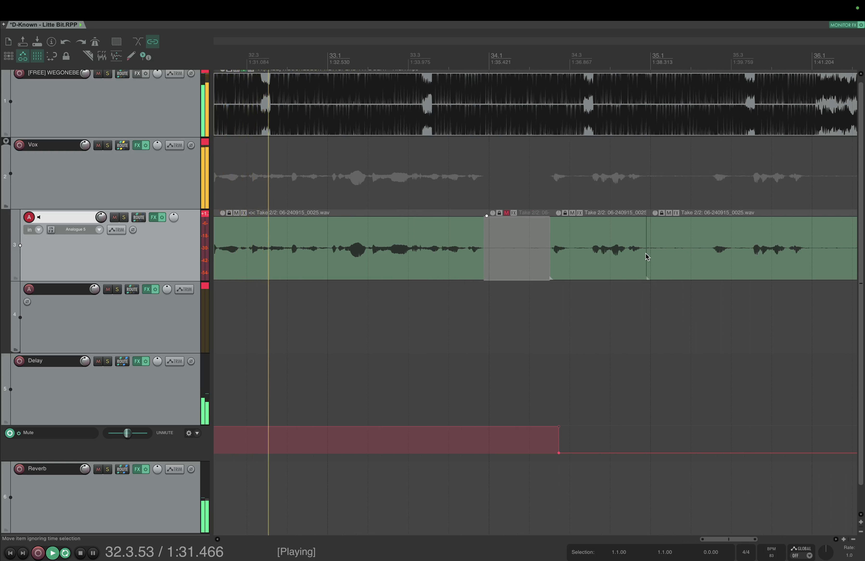
key("s")
left_click(693, 252)
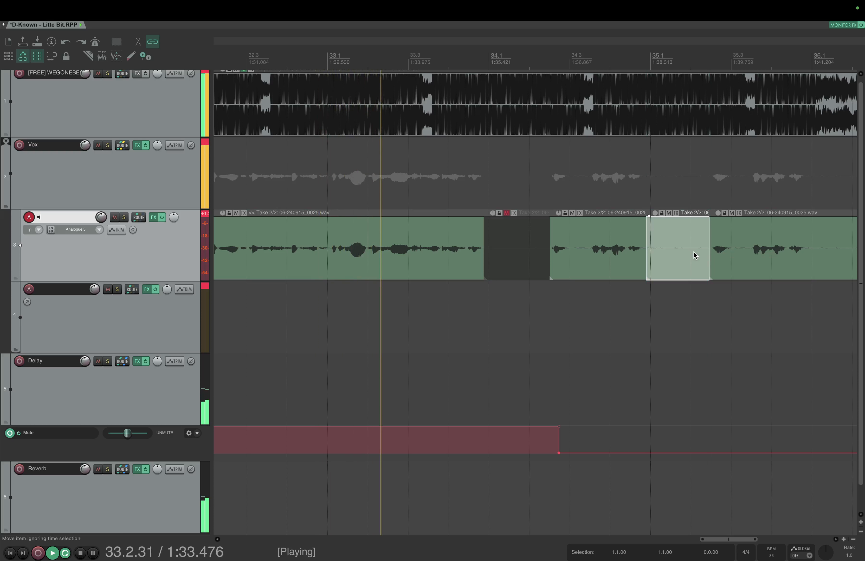
key("m")
- Isolate and mute the gap from just before bar 36.1 to just before 36.3 in the green vocal, and play back from just after 34.1
scroll(693, 251, "right", 7)
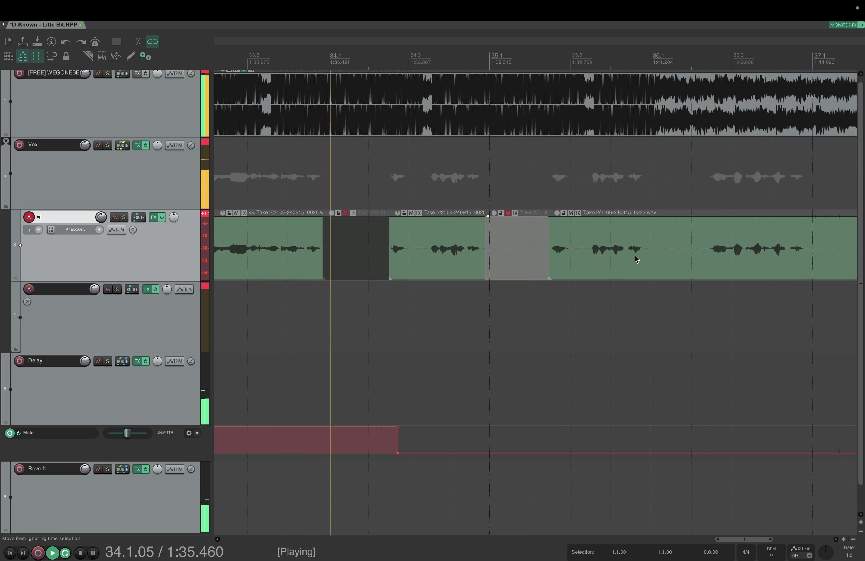
key("s")
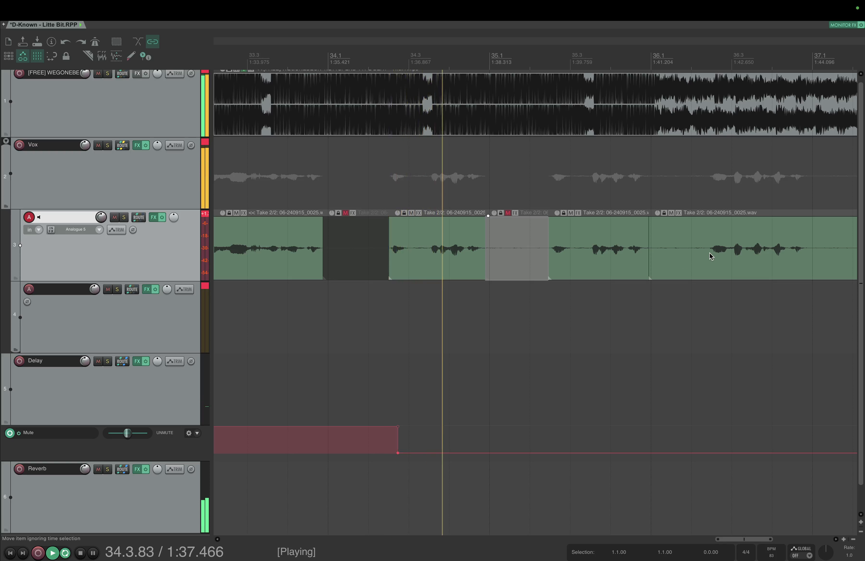
key("s")
left_click(691, 255)
key("m")
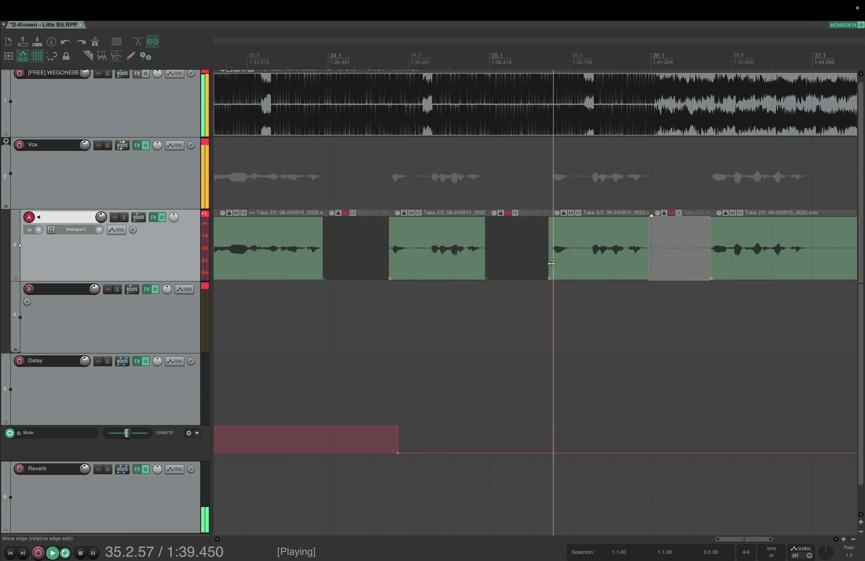
left_click(354, 62)
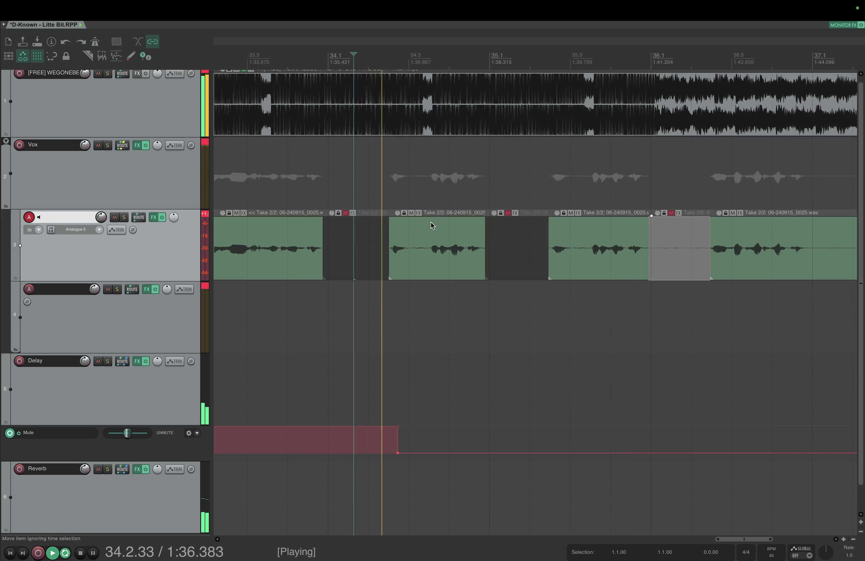
- Isolate and mute the short gap around 34.3 in the green vocal take, and play back from just after 33.3
key("s")
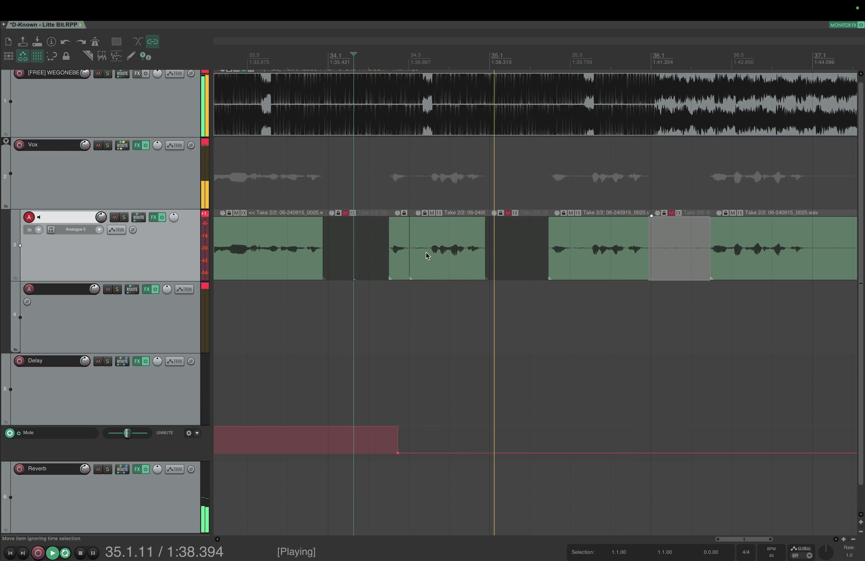
key("s")
left_click(423, 253)
key("m")
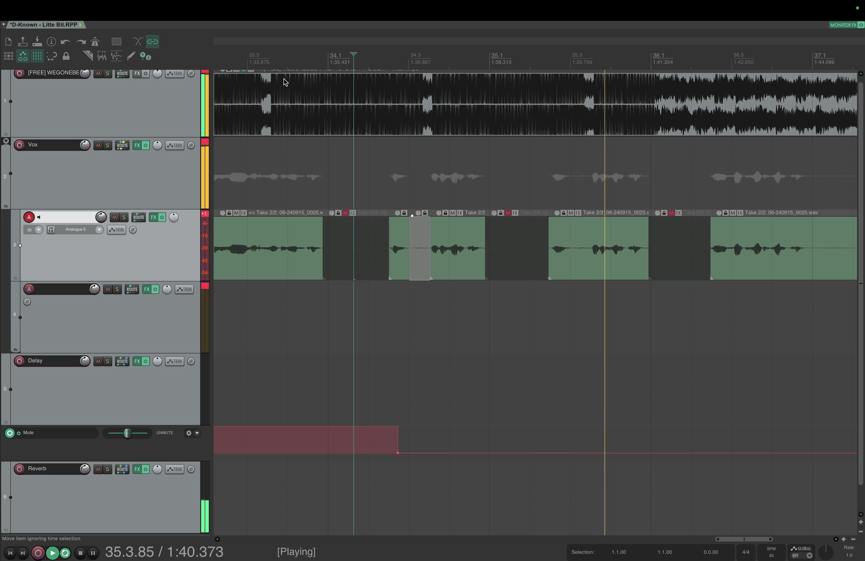
left_click(275, 63)
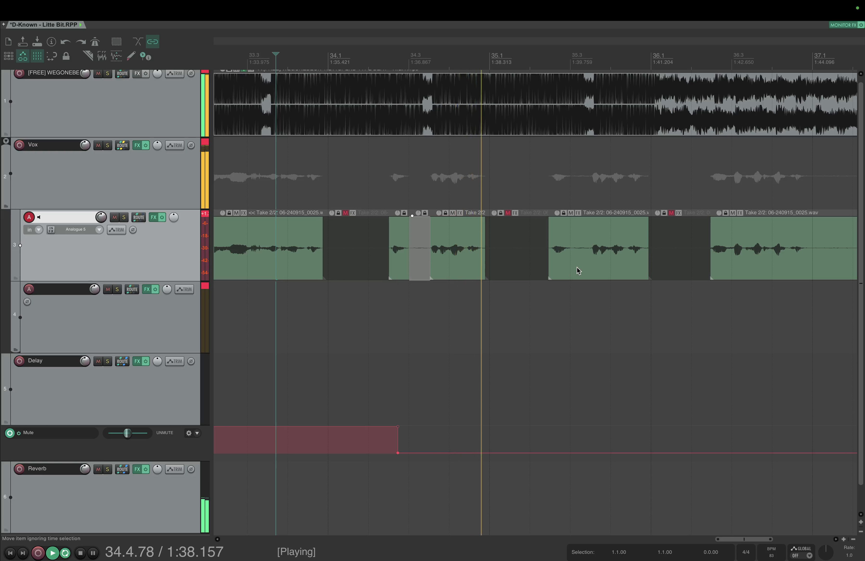
- Isolate and mute the short gap around 35.3 in the green vocal take, and play back from about midway between 34.1 and 34.3
key("s")
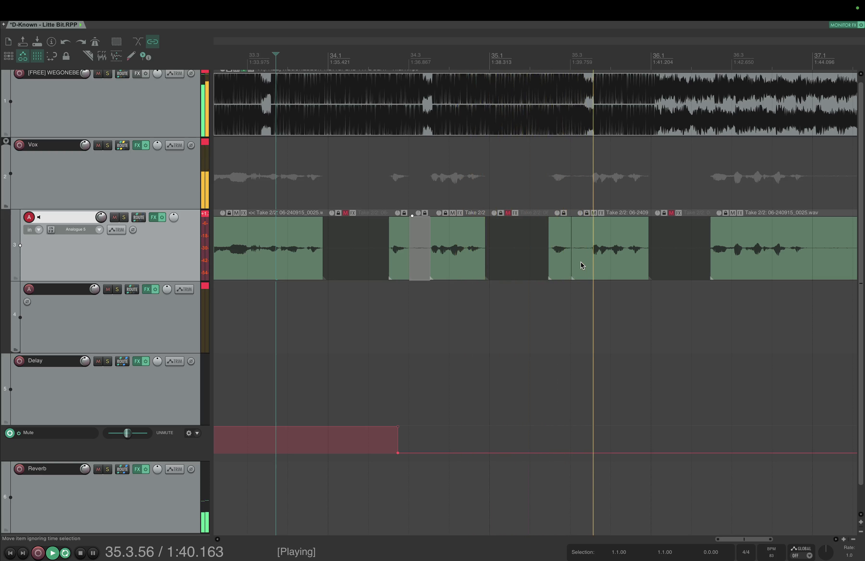
key("s")
left_click(589, 259)
key("F5")
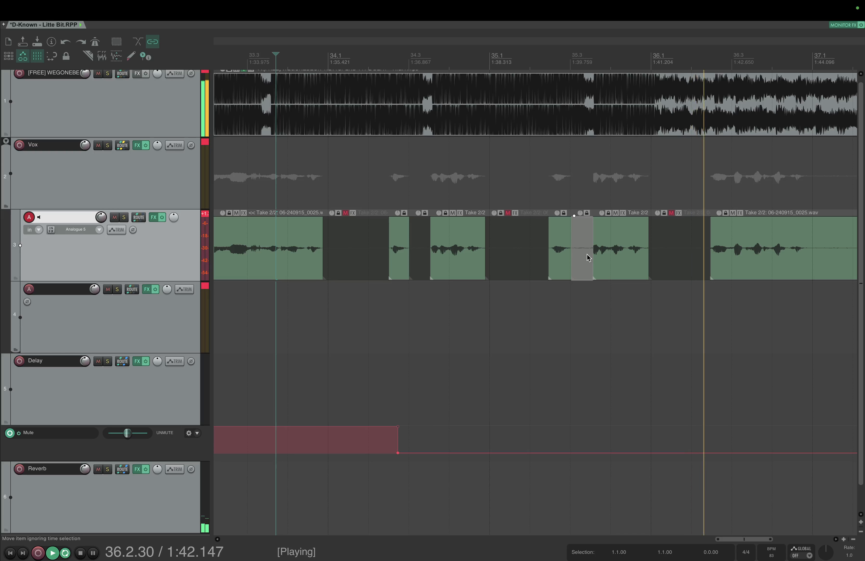
left_click(373, 59)
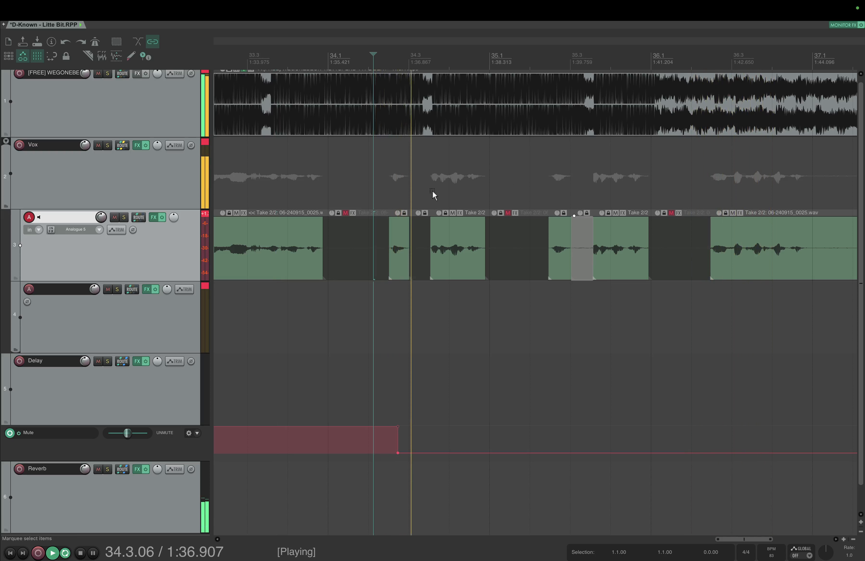
- Add short fade-outs to the phrases ending before 34.3, 35.1 and 36.1, trimming the end of the last one, and restart playback
left_click_drag(406, 219, 406, 219)
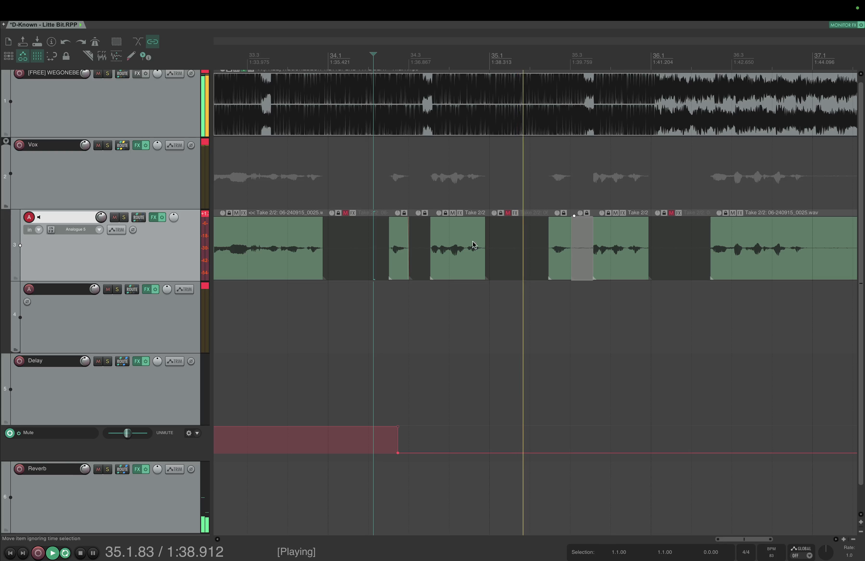
left_click_drag(484, 220, 483, 219)
left_click_drag(648, 252, 644, 254)
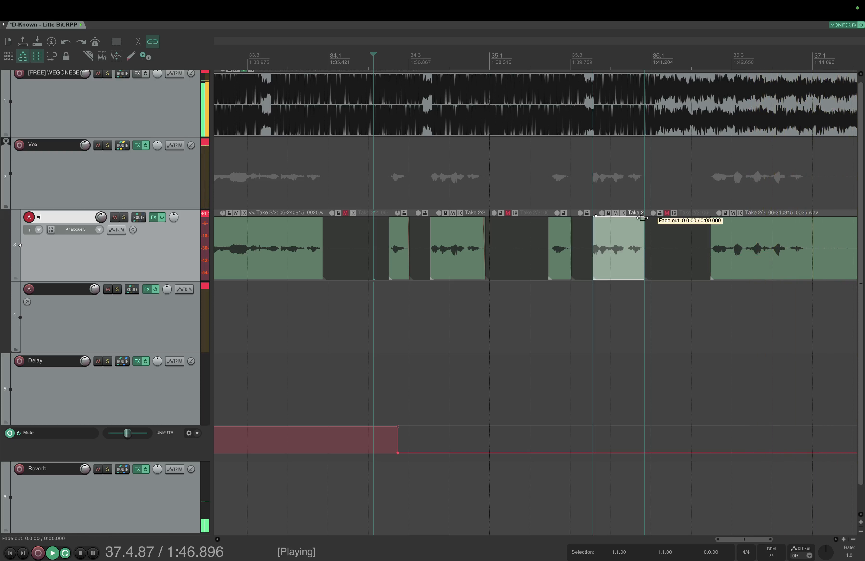
left_click_drag(642, 218, 640, 218)
key("space")
key("space")
- Isolate and mute the gap around bar 37.1 in the green vocal, and trim and fade out the end of the final phrase
scroll(703, 298, "right", 3)
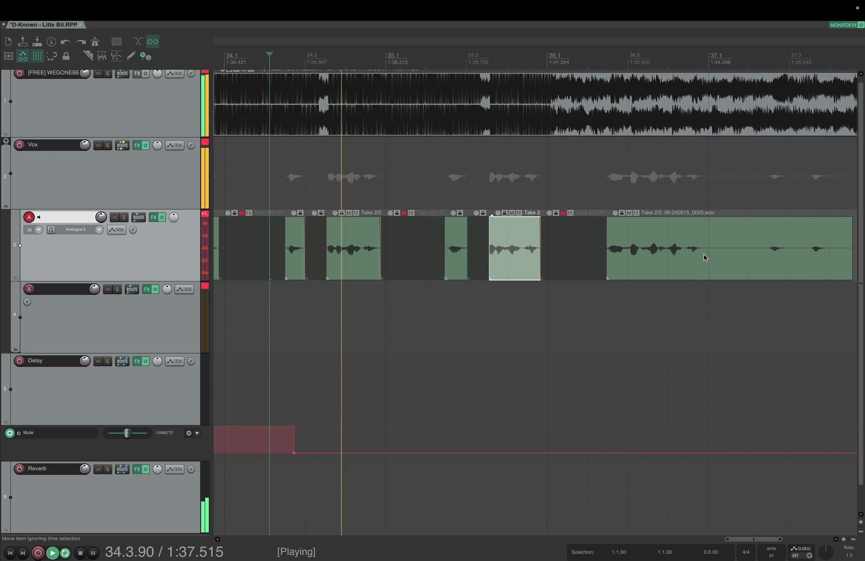
key("s")
key("s")
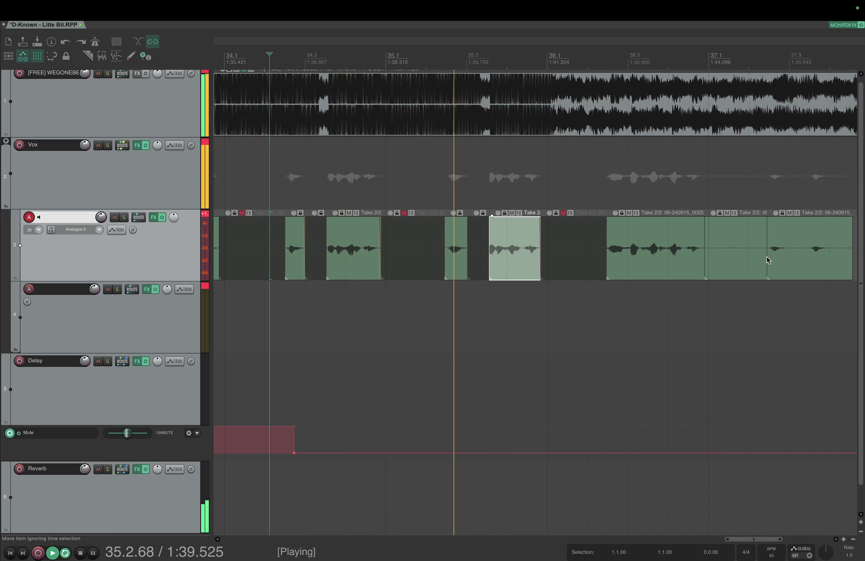
left_click(747, 258)
key("u")
scroll(747, 259, "right", 3)
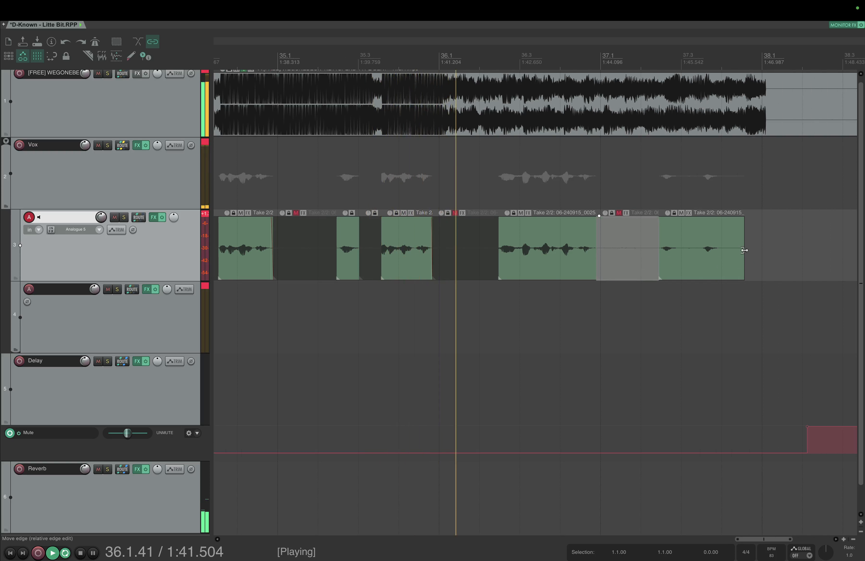
left_click_drag(744, 249, 716, 219)
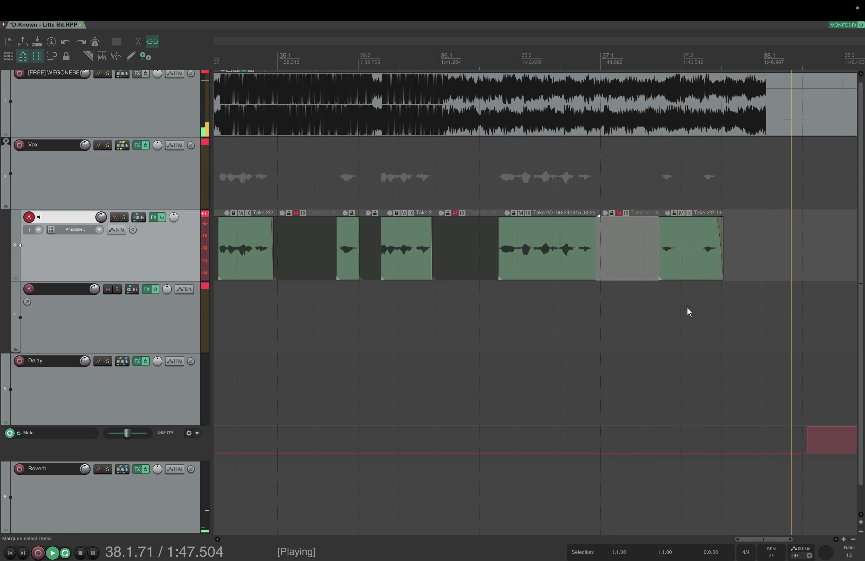
- Split the beat just after bar 38.1, delete its silent tail, add a short fade-out to the end, and start playback
scroll(784, 139, "down", 3)
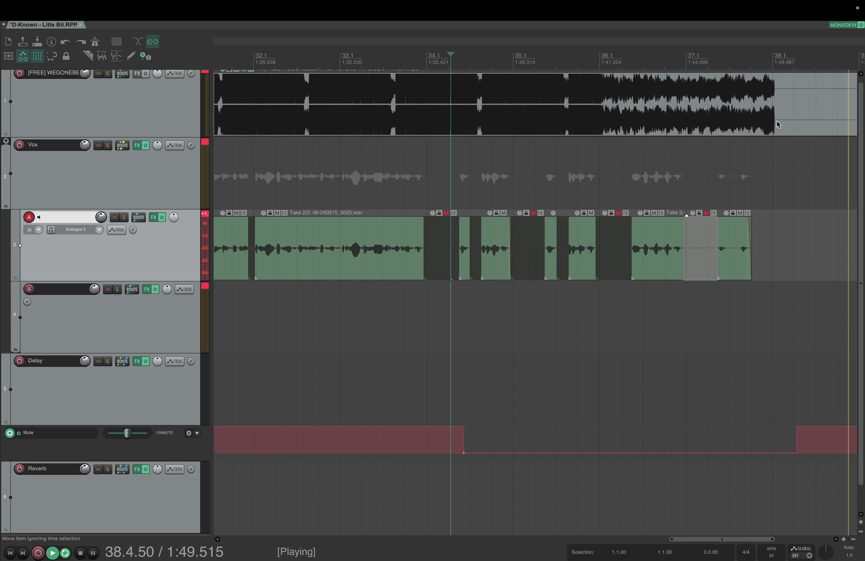
scroll(776, 122, "up", 8)
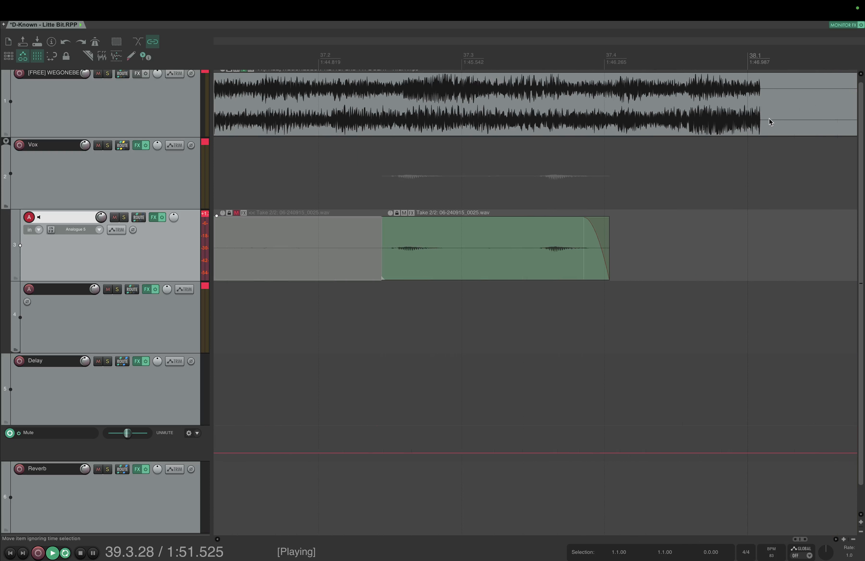
key("s")
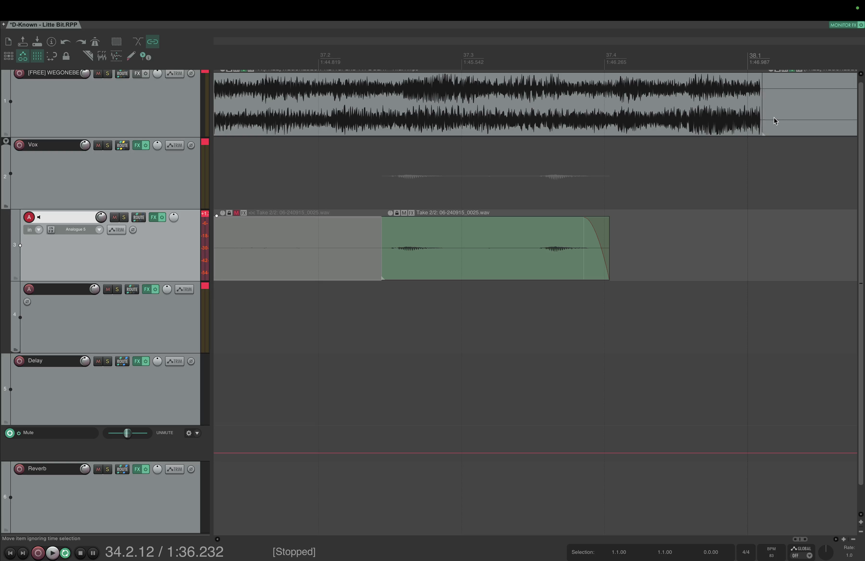
left_click(780, 116)
key("Delete")
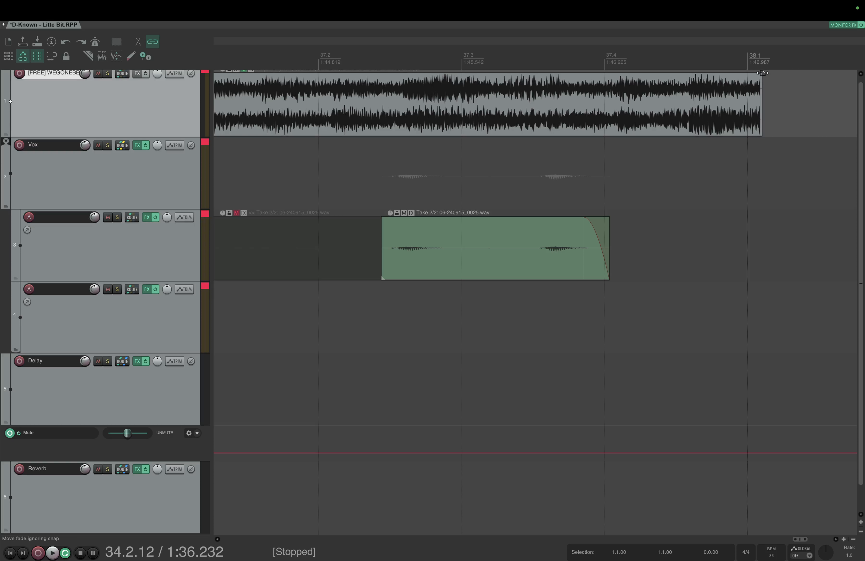
left_click_drag(760, 73, 731, 73)
key("space")
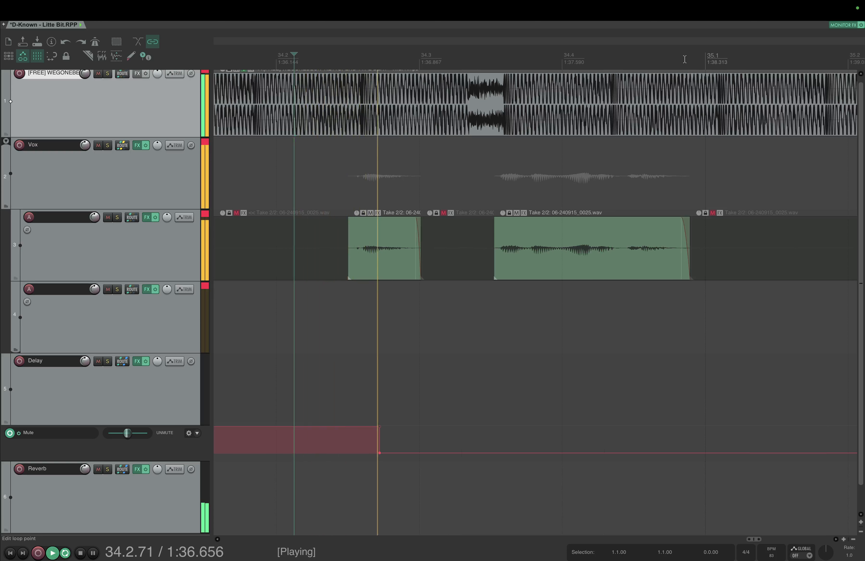
- Trim the end of the faded beat item back to where its audio stops after bar 38.1, and play back the ending
scroll(684, 157, "down", 7)
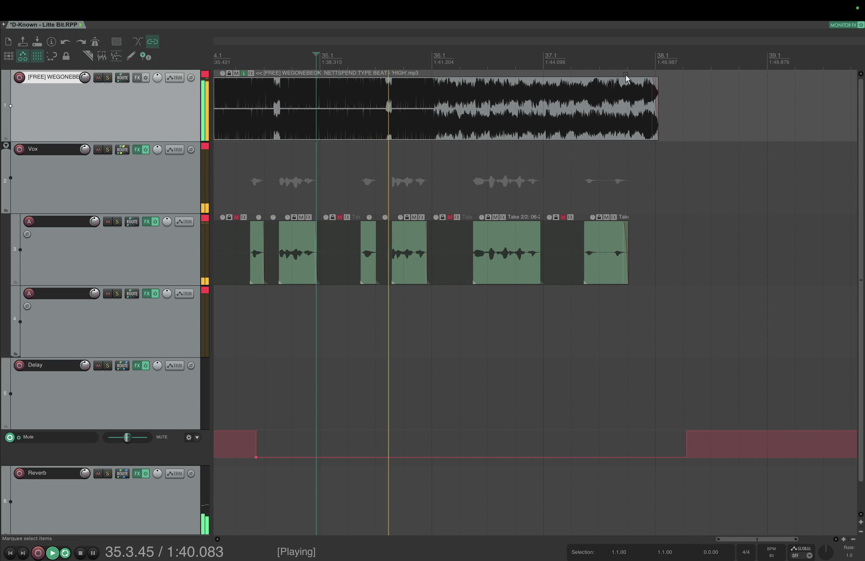
scroll(675, 164, "up", 6)
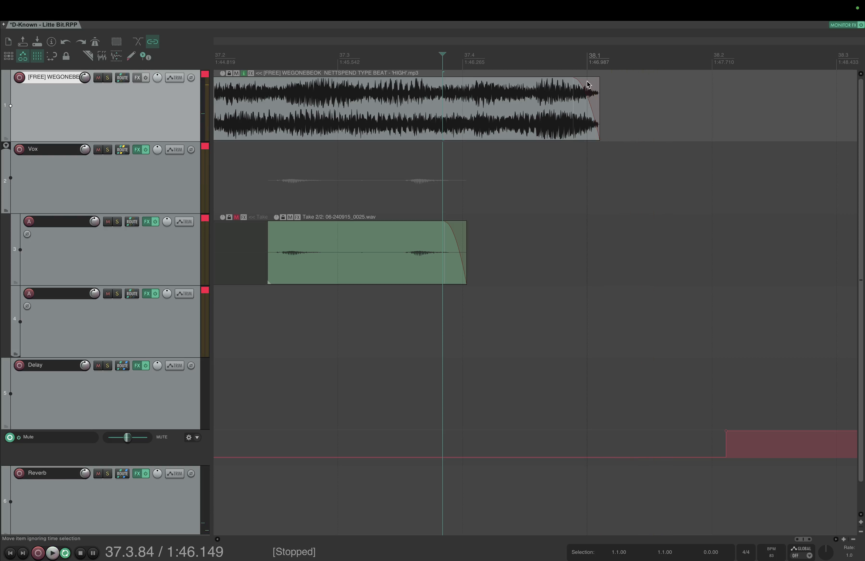
scroll(579, 80, "up", 4)
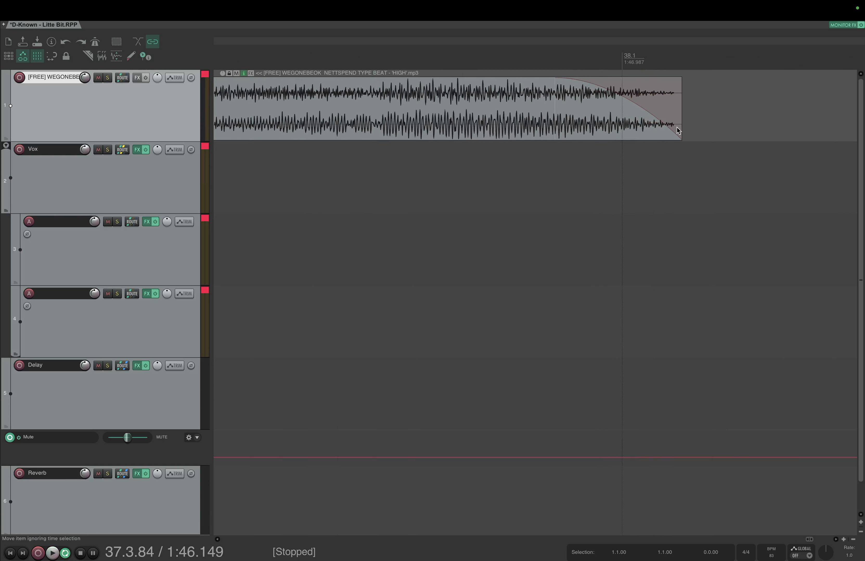
left_click_drag(678, 124, 673, 124)
key("space")
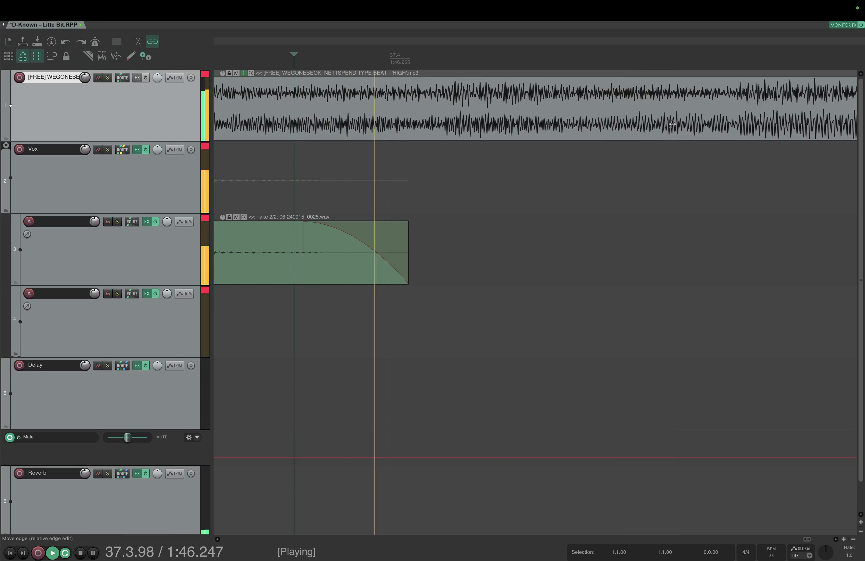
scroll(660, 194, "down", 5)
key("space")
key("space")
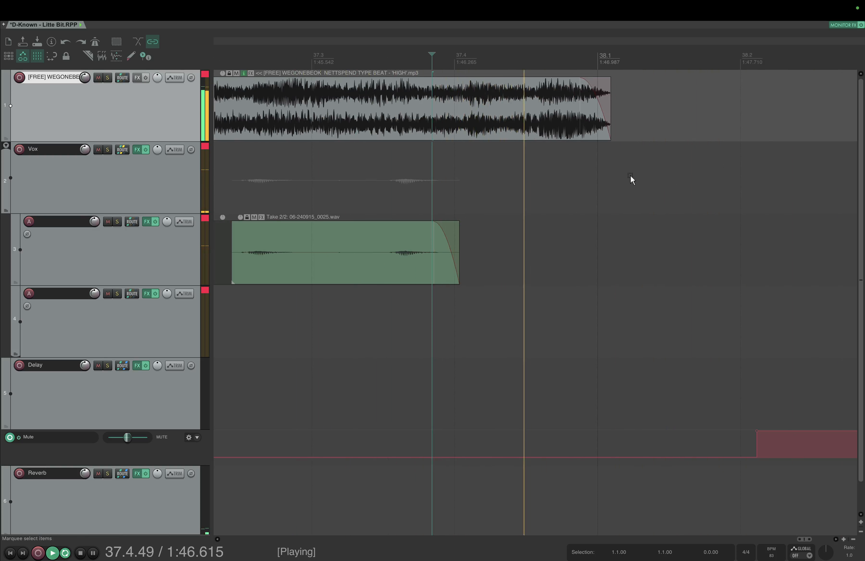
- Shorten the beat item slightly so that it ends at about 38.1.08, and play back the ending again
scroll(627, 175, "up", 3)
left_click_drag(591, 118, 589, 117)
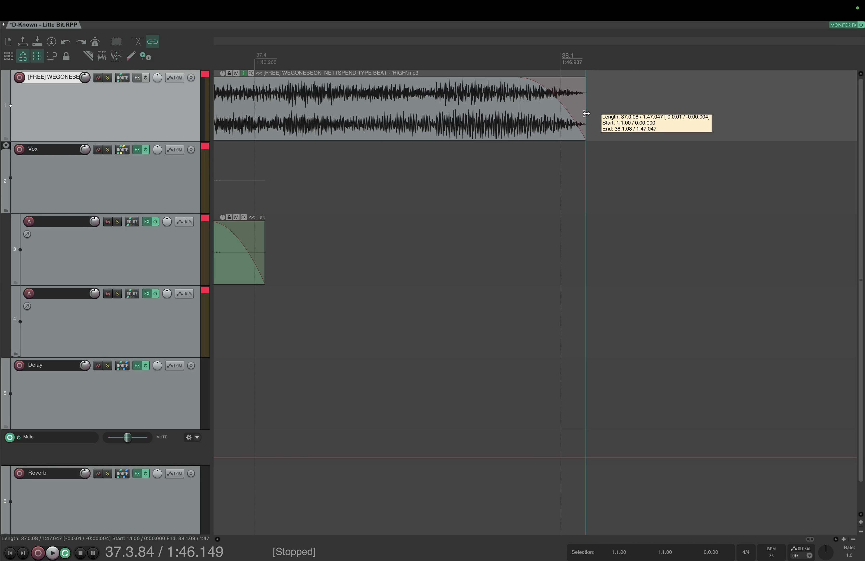
key("space")
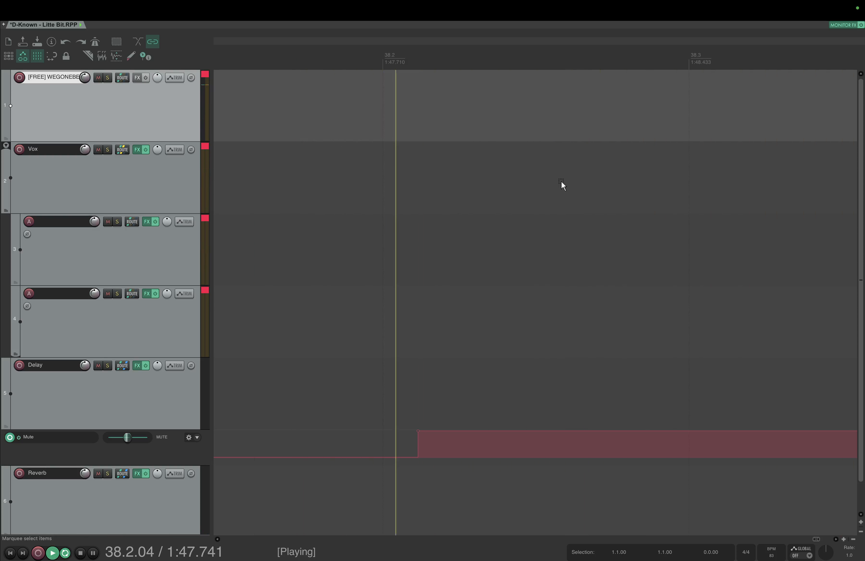
- Play the song from the project start with the whole arrangement in view
scroll(561, 181, "down", 6)
scroll(561, 182, "down", 1)
key("space")
key("w")
key("space")
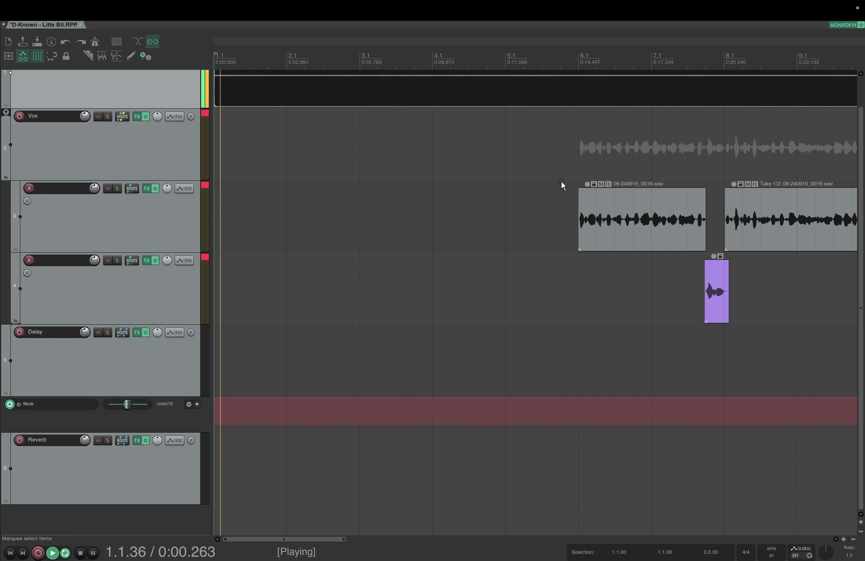
scroll(518, 401, "down", 5)
scroll(521, 401, "up", 2)
scroll(517, 403, "down", 4)
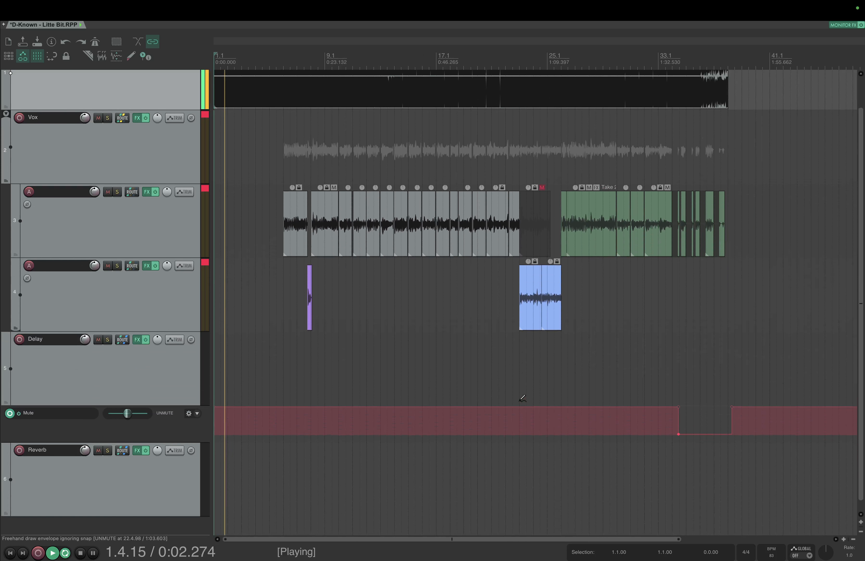
- Check the NFuse plug-in in the Vox folder track's effects chain and close the effects window
left_click(162, 145)
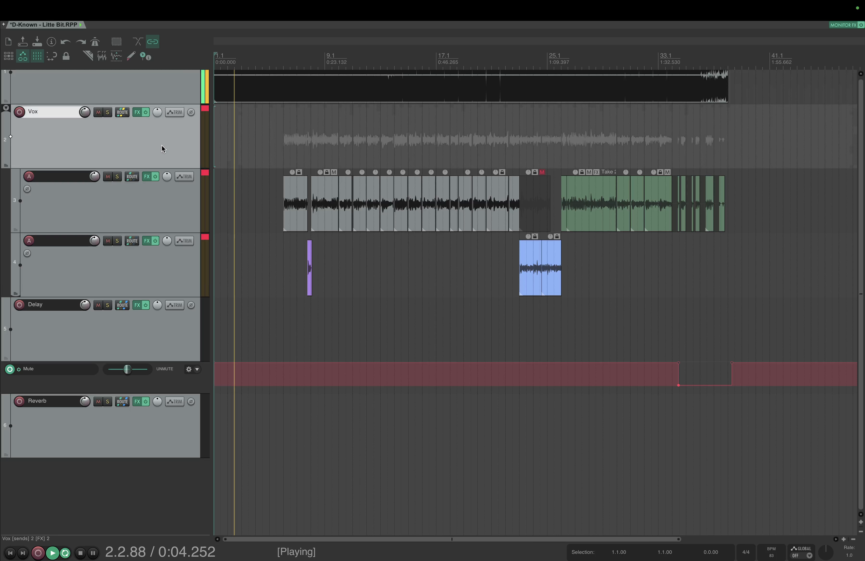
left_click(140, 113)
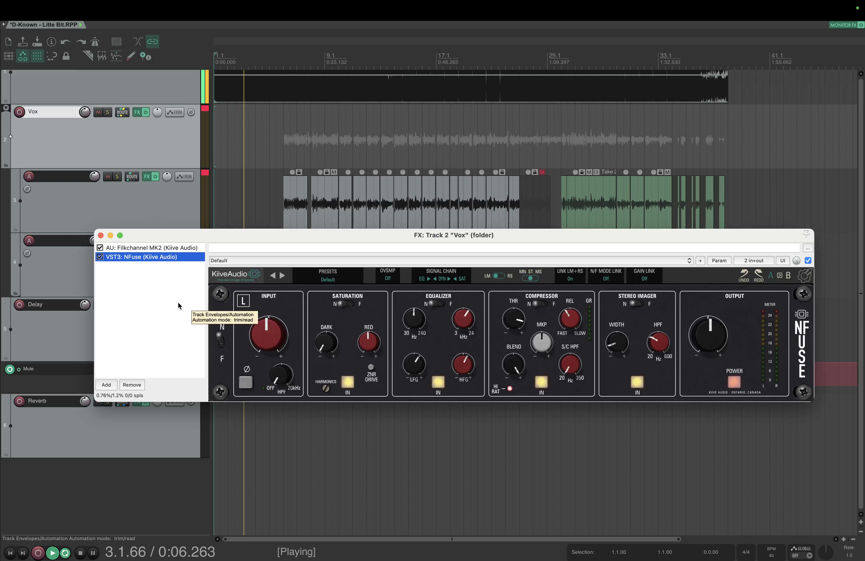
left_click(101, 236)
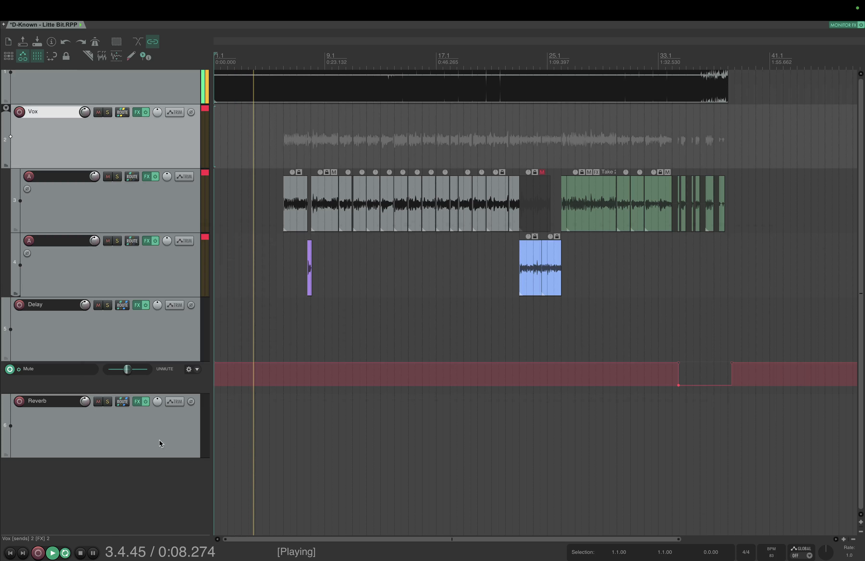
- Add a new track below the Reverb track and name it "chorus"
double_click(116, 486)
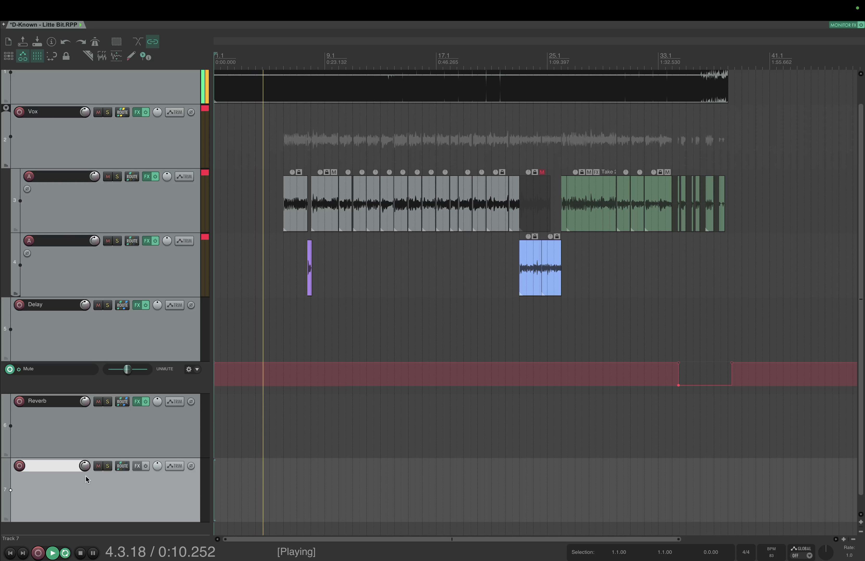
type("choru")
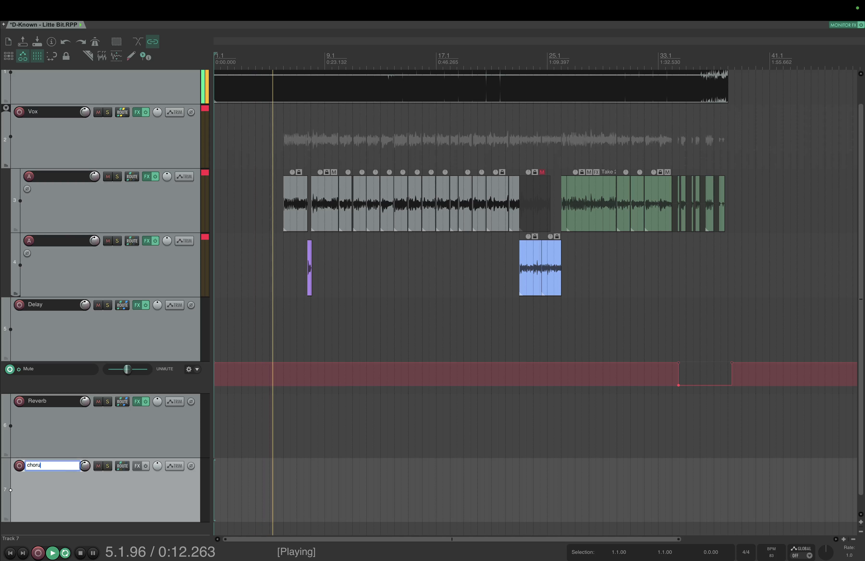
type("s")
key("Return")
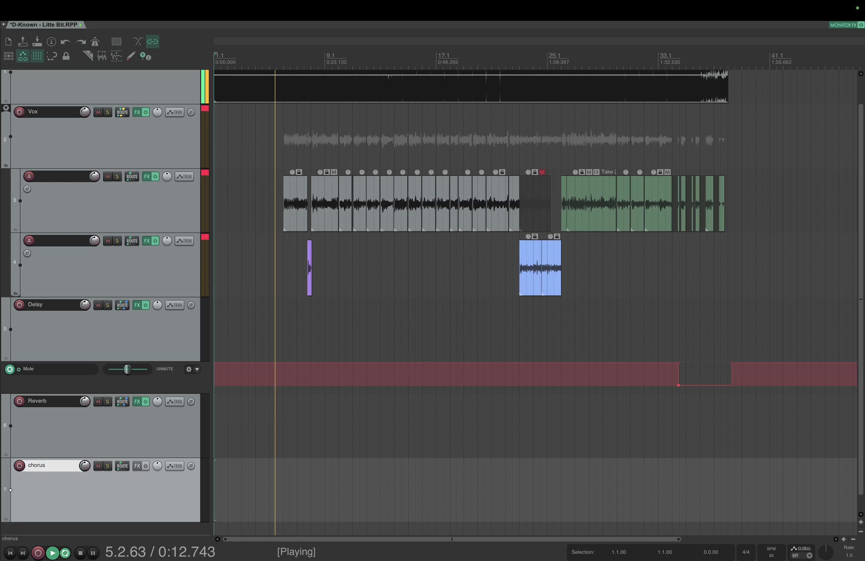
- Add the Soundtoys Crystallizer VST plug-in to the chorus track
left_click(136, 467)
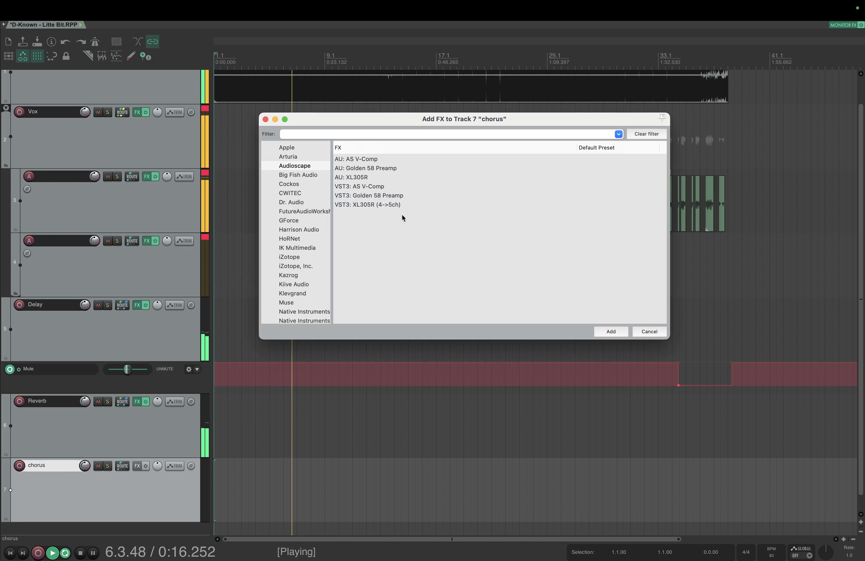
scroll(287, 267, "down", 6)
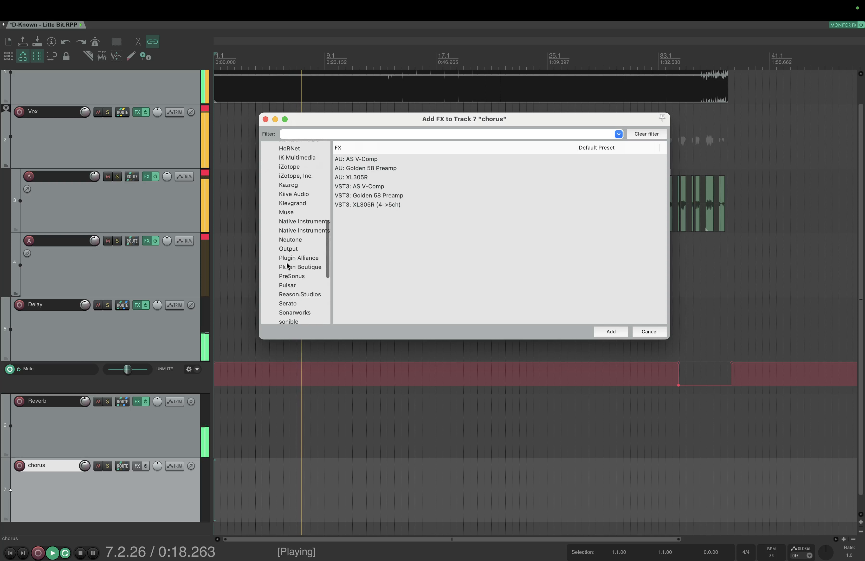
scroll(287, 266, "down", 5)
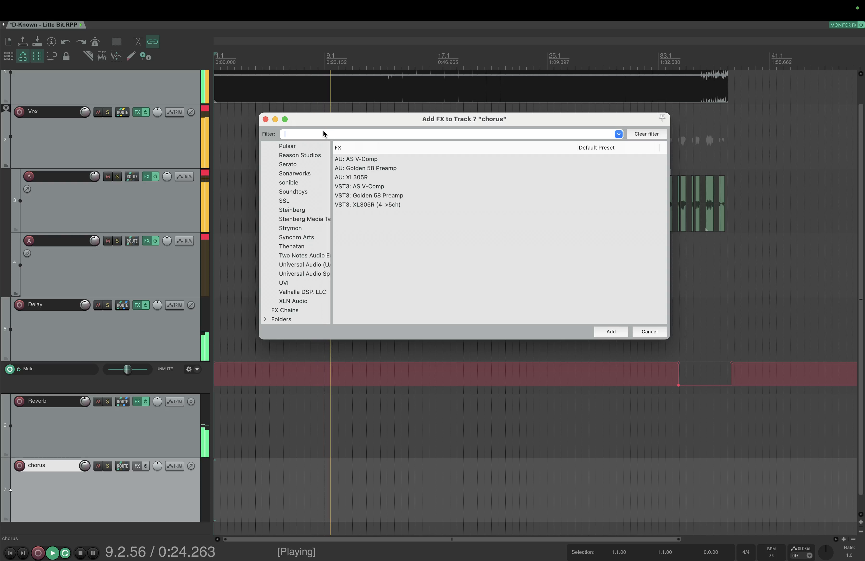
left_click(290, 195)
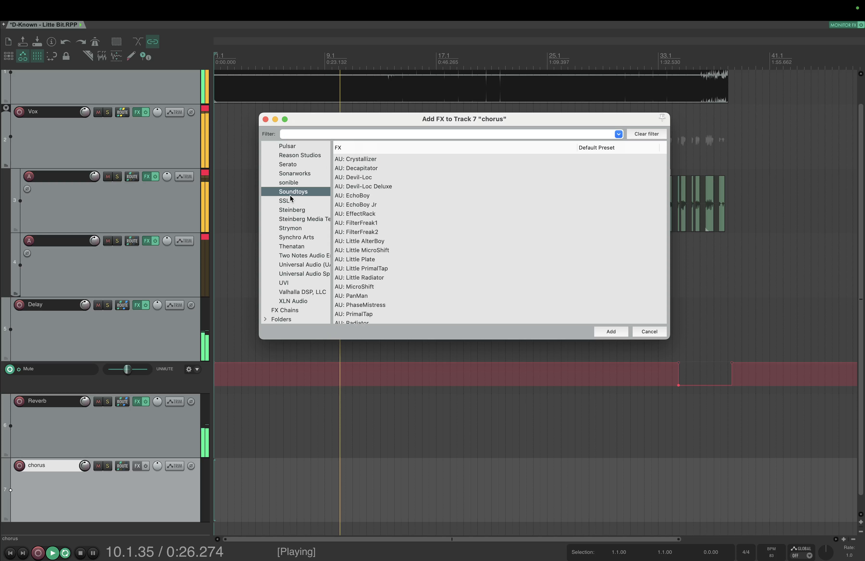
scroll(404, 230, "down", 3)
scroll(404, 230, "down", 3)
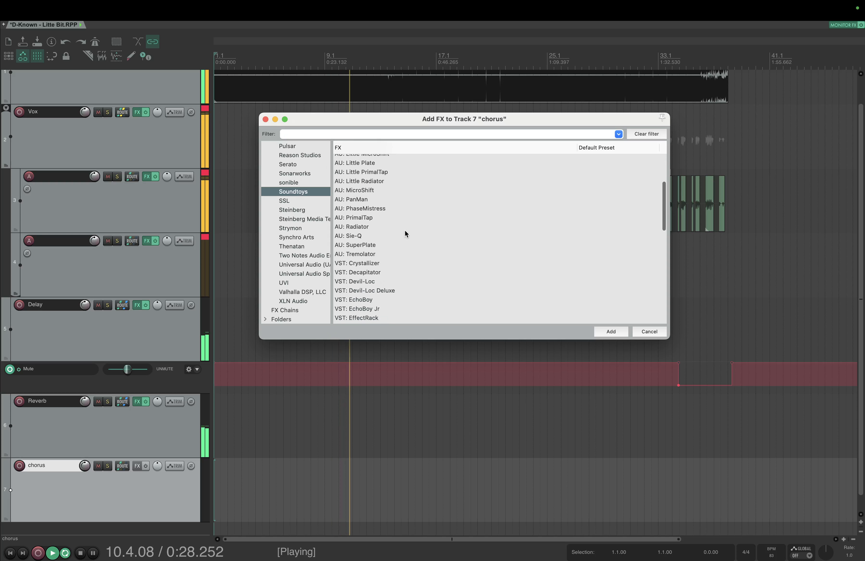
scroll(375, 289, "down", 1)
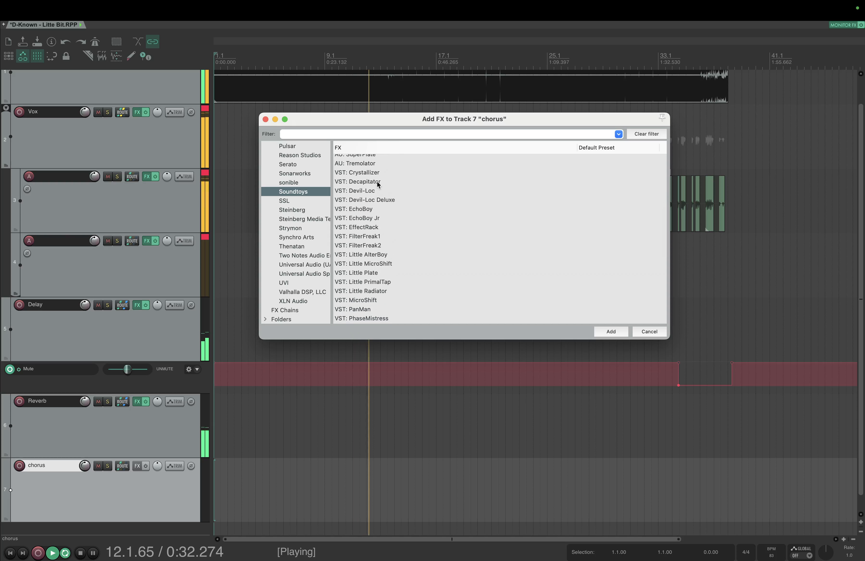
left_click(371, 174)
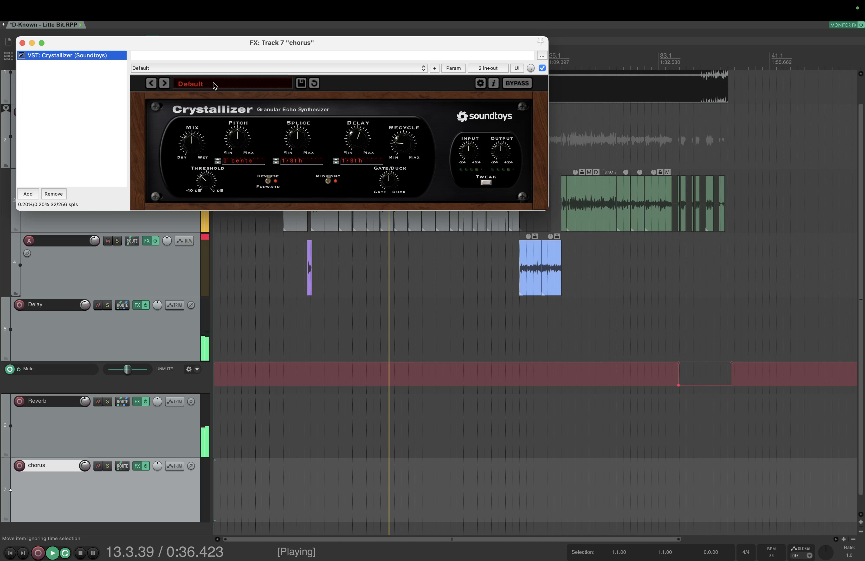
- Load the "Game Show Riser" preset from Crystallizer's Effected category and close the effects window
left_click(214, 85)
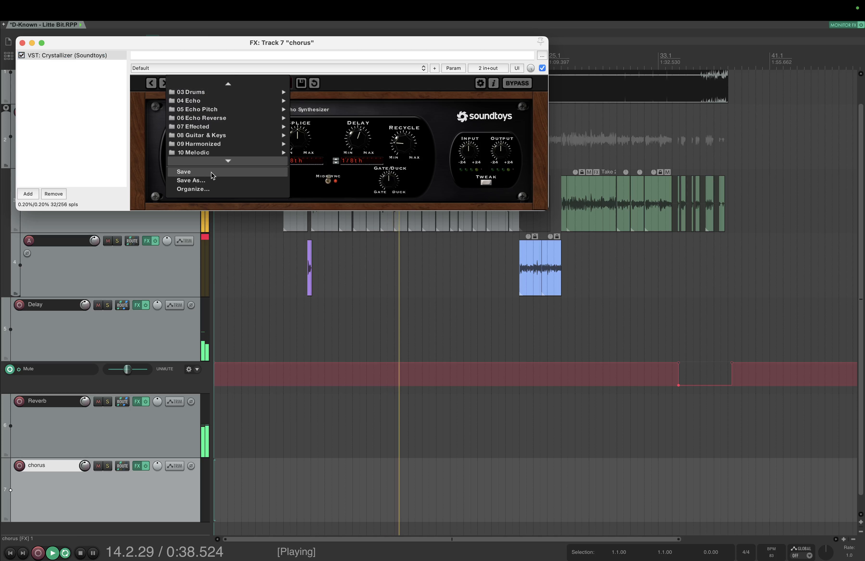
mouse_move(226, 131)
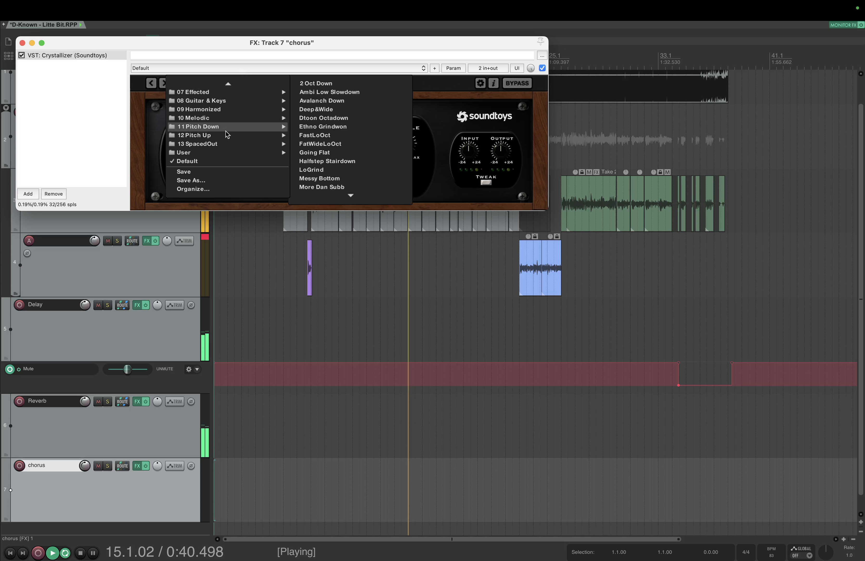
mouse_move(235, 85)
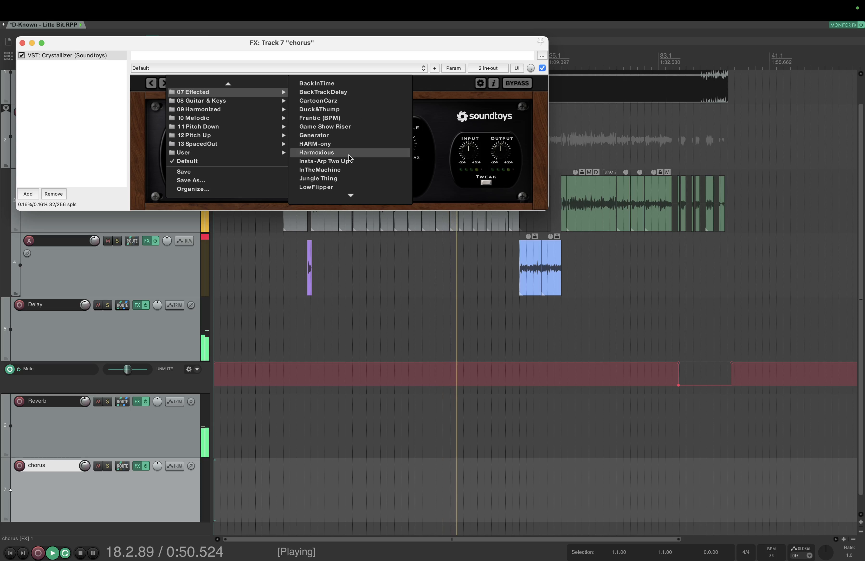
left_click(343, 127)
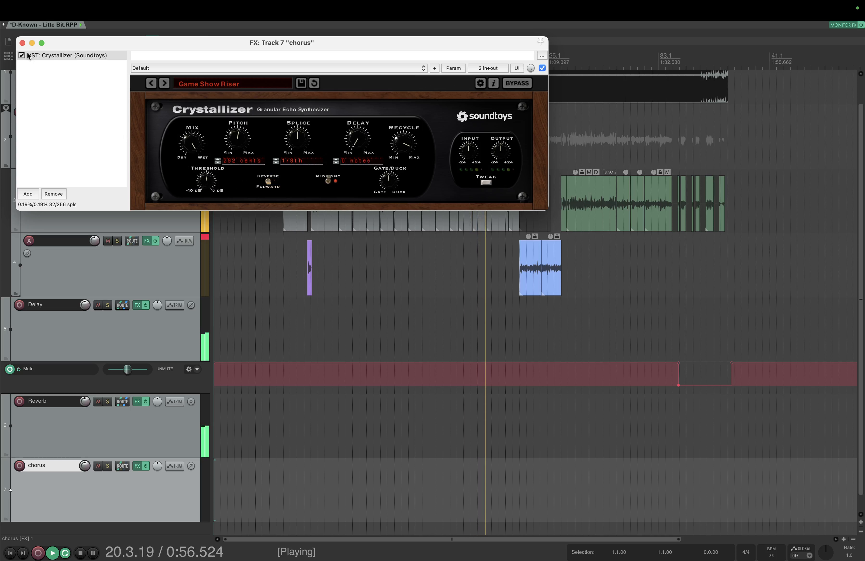
left_click(22, 43)
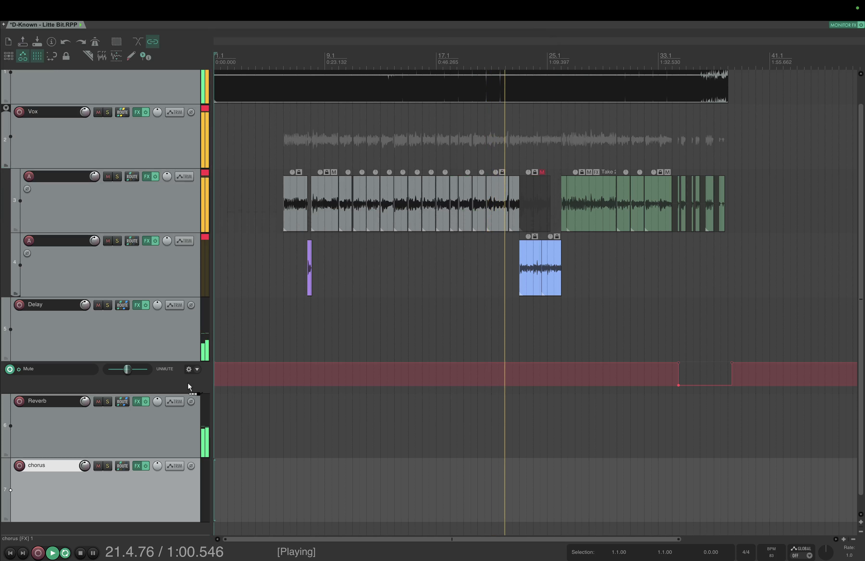
- Create a send from the Vox folder track to the chorus track with its level at -inf, and stop playback
left_click_drag(188, 384, 128, 469)
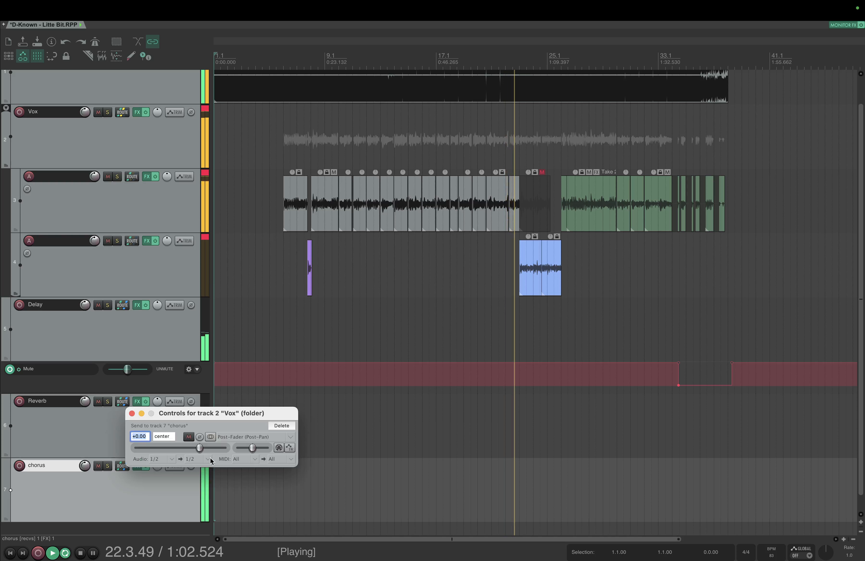
left_click_drag(200, 448, 138, 449)
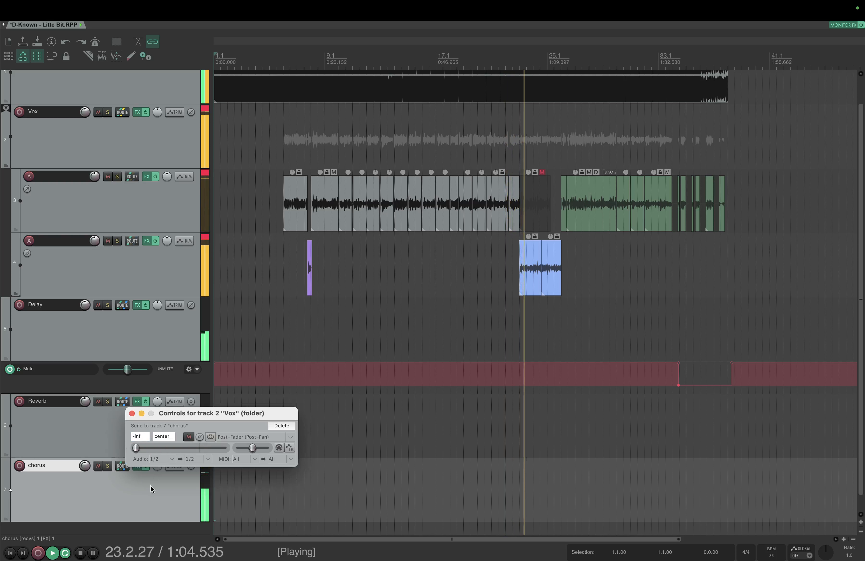
key("space")
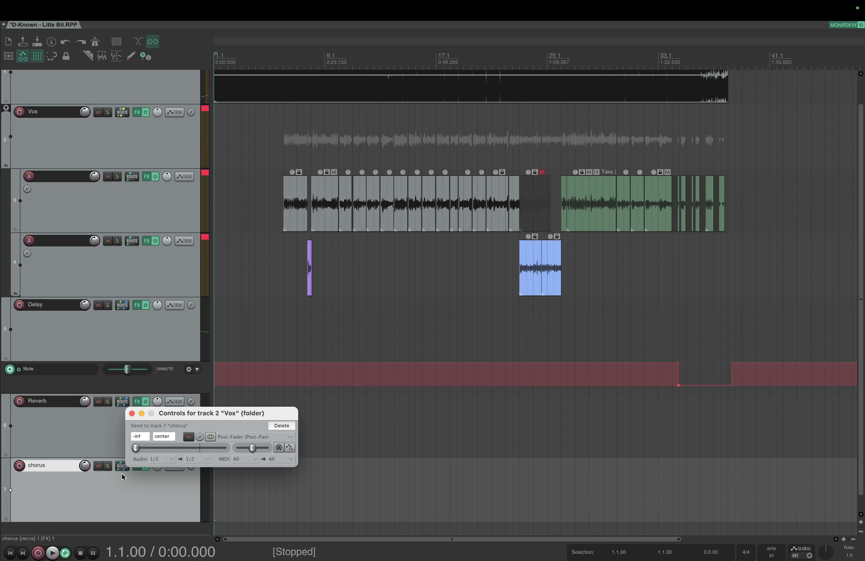
left_click(132, 414)
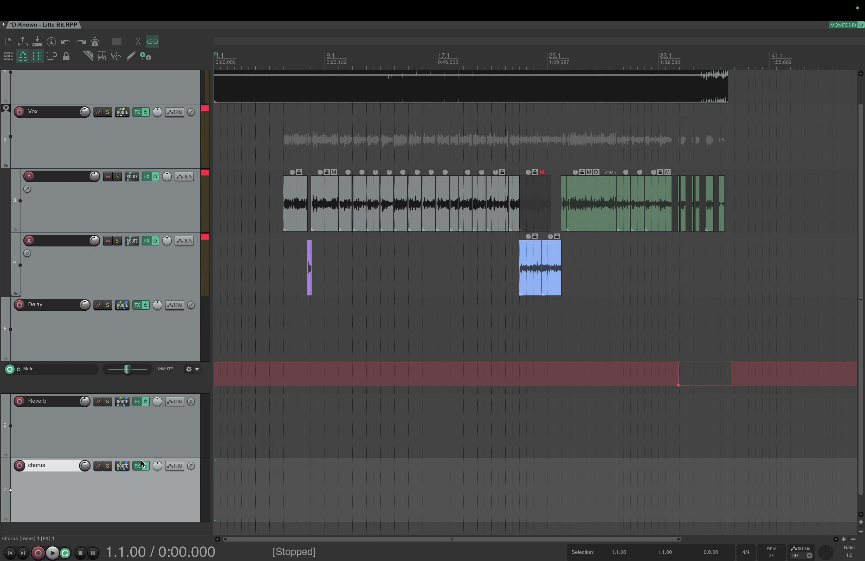
- Replace Crystallizer on the chorus track with the Soundtoys EffectRack VST plug-in
left_click(137, 468)
left_click(60, 195)
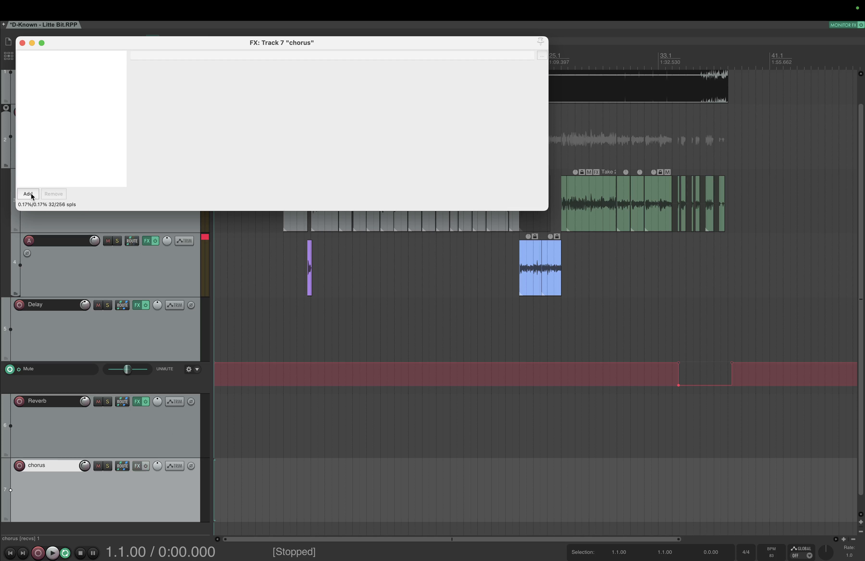
left_click(29, 194)
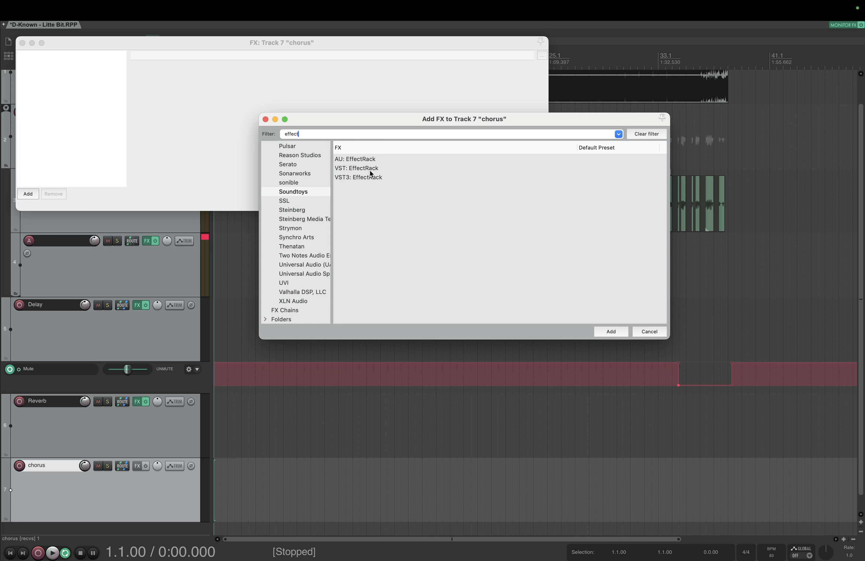
left_click(369, 170)
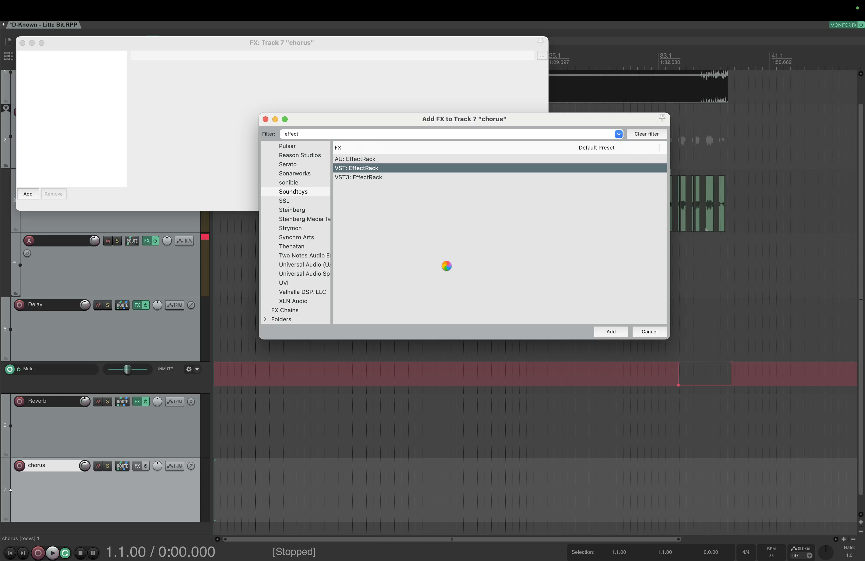
key("Return")
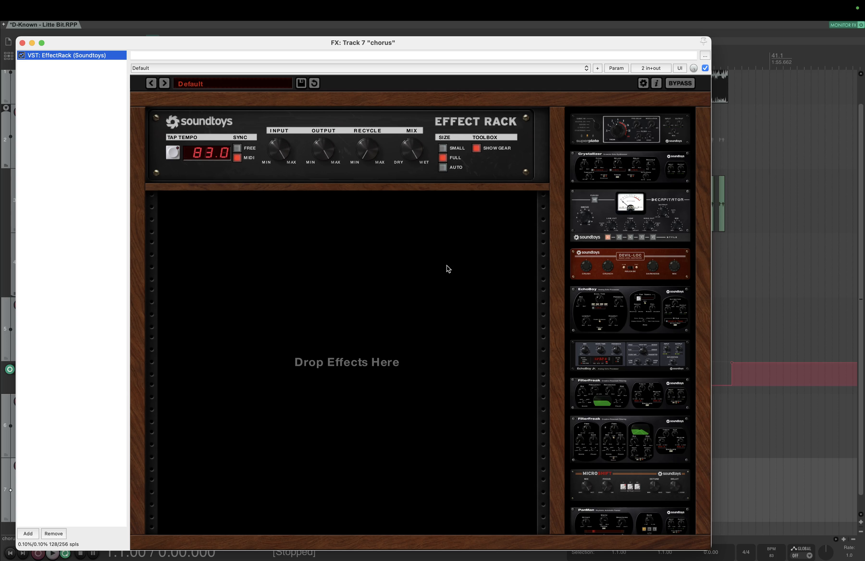
- Load the "RockMan-esque" chorus preset in EffectRack and close the effects window
left_click(220, 87)
mouse_move(213, 94)
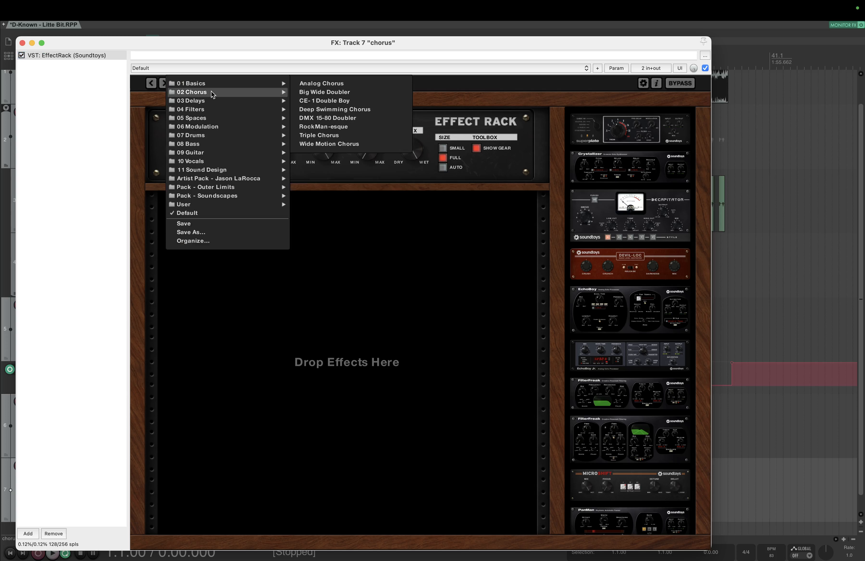
left_click(354, 126)
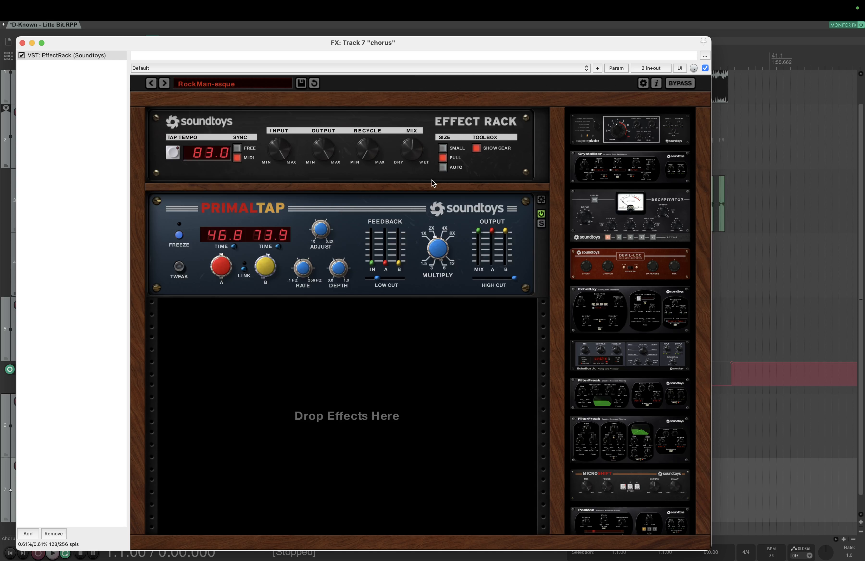
left_click(22, 42)
key("space")
left_click(122, 466)
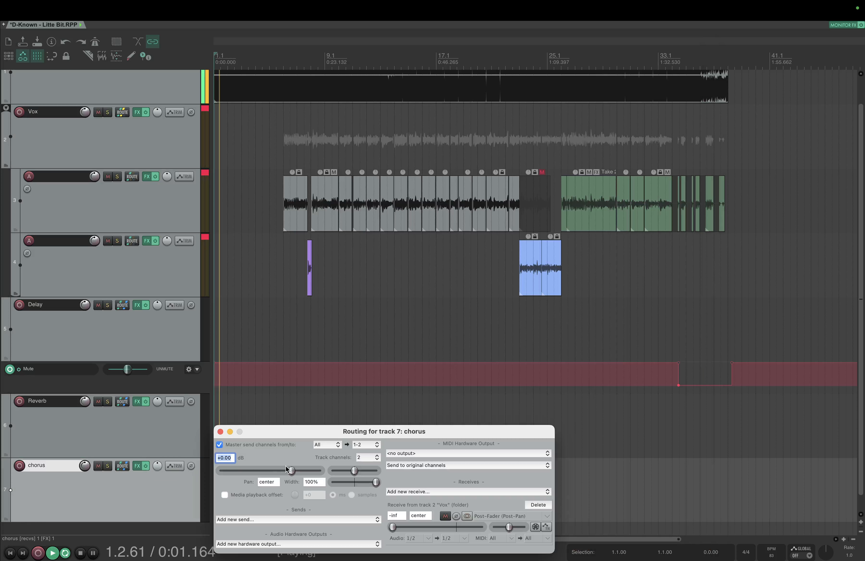
left_click_drag(321, 432, 372, 360)
key("space")
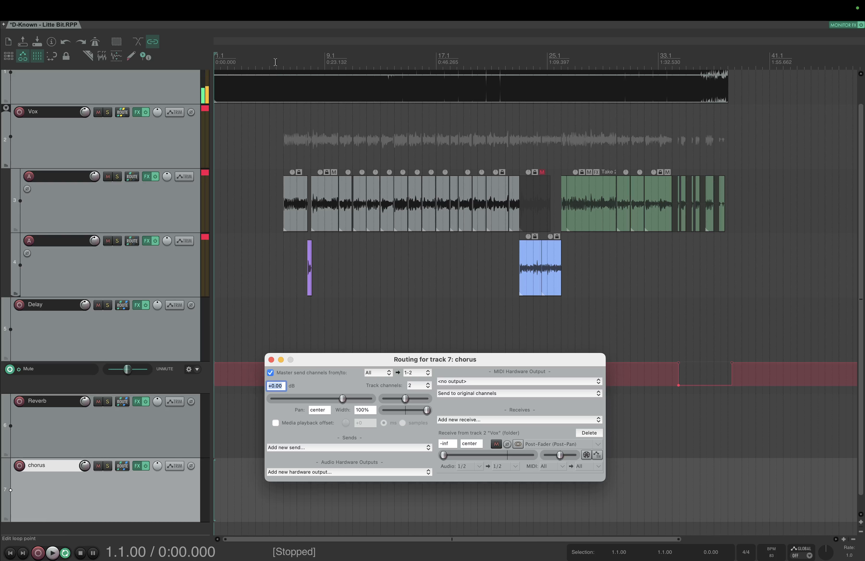
- Play from just before the first vocal and raise the chorus track's receive from Vox to -22.12 dB
left_click(276, 62)
key("space")
left_click(122, 467)
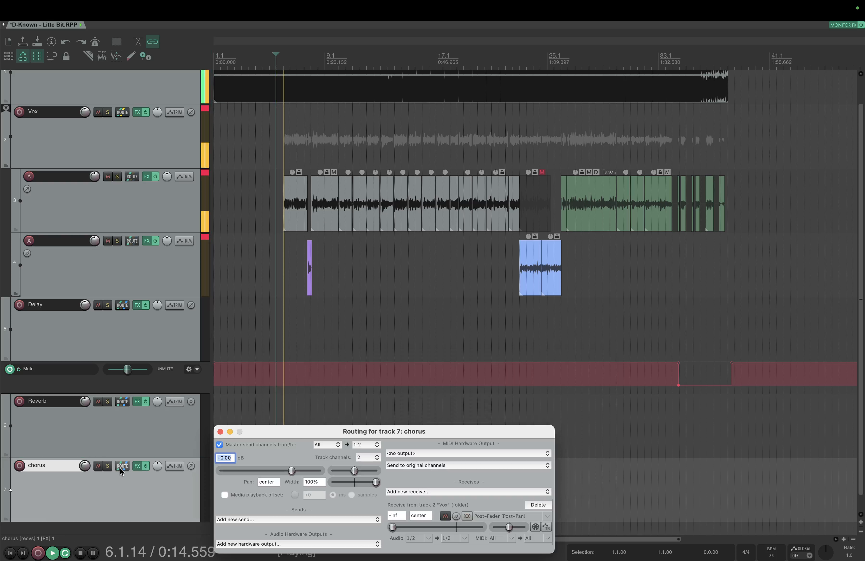
left_click_drag(364, 432, 403, 358)
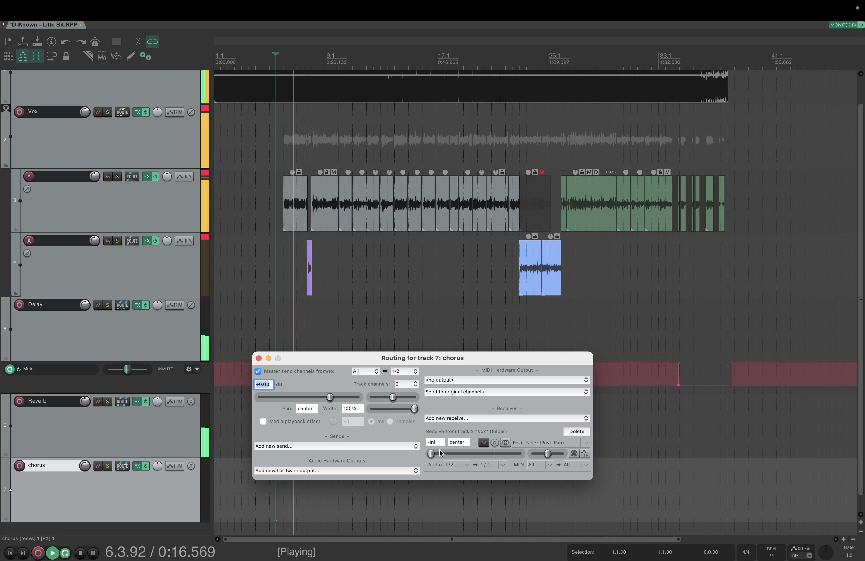
left_click_drag(430, 453, 449, 463)
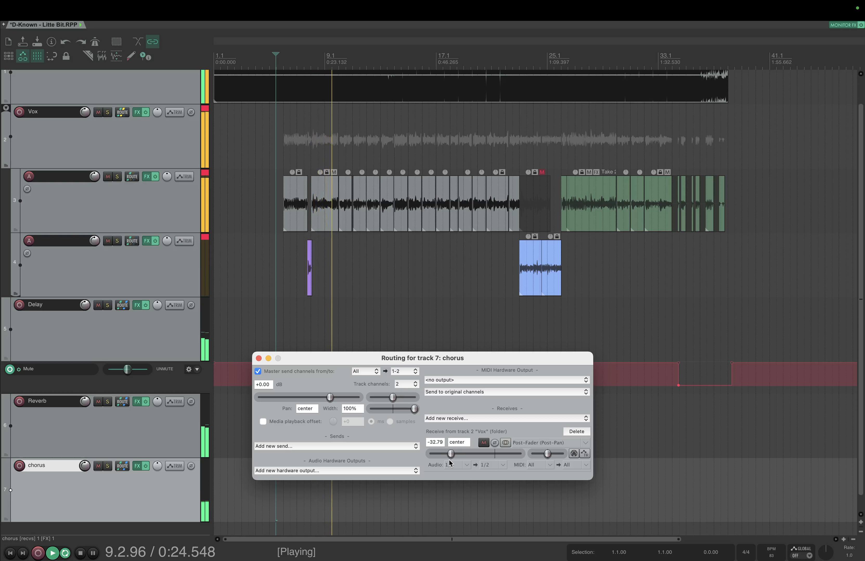
left_click_drag(449, 463, 463, 458)
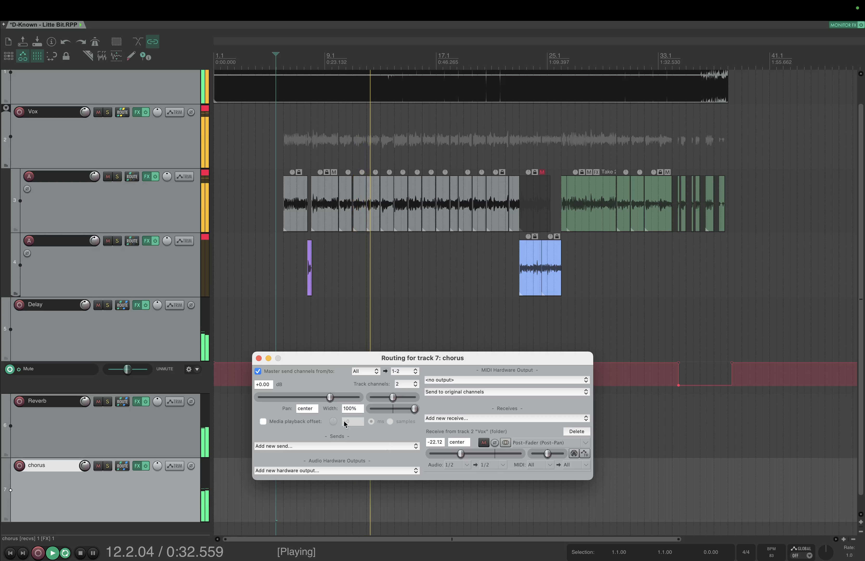
left_click(258, 359)
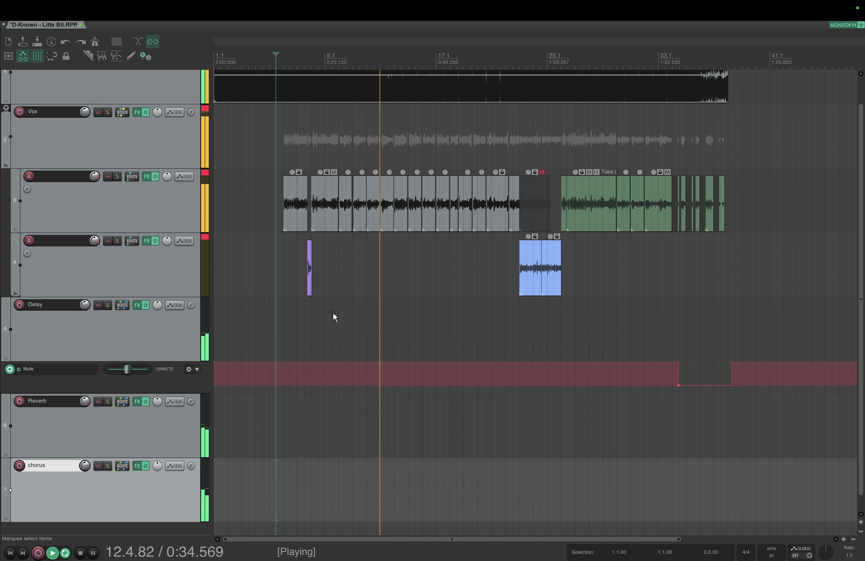
- Bring the whole arrangement into view and show the mixer below it
scroll(322, 231, "up", 2)
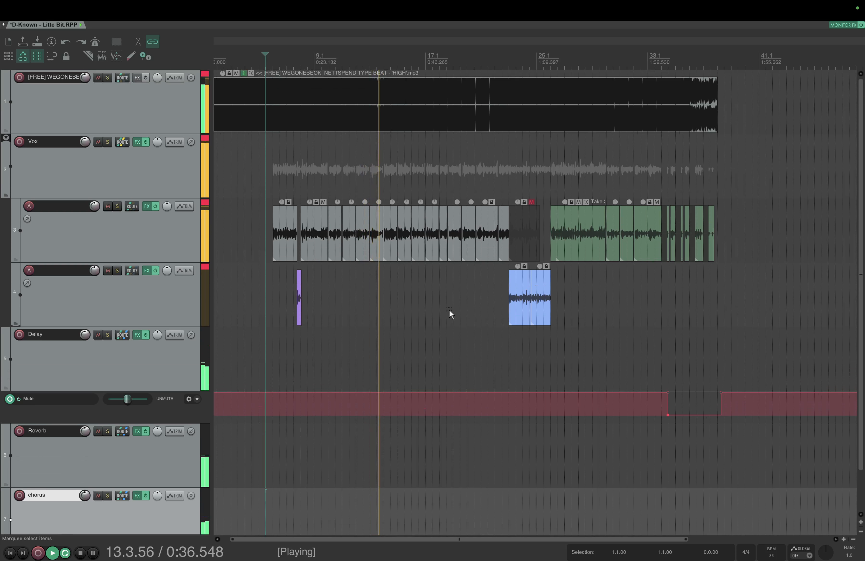
scroll(451, 314, "down", 3)
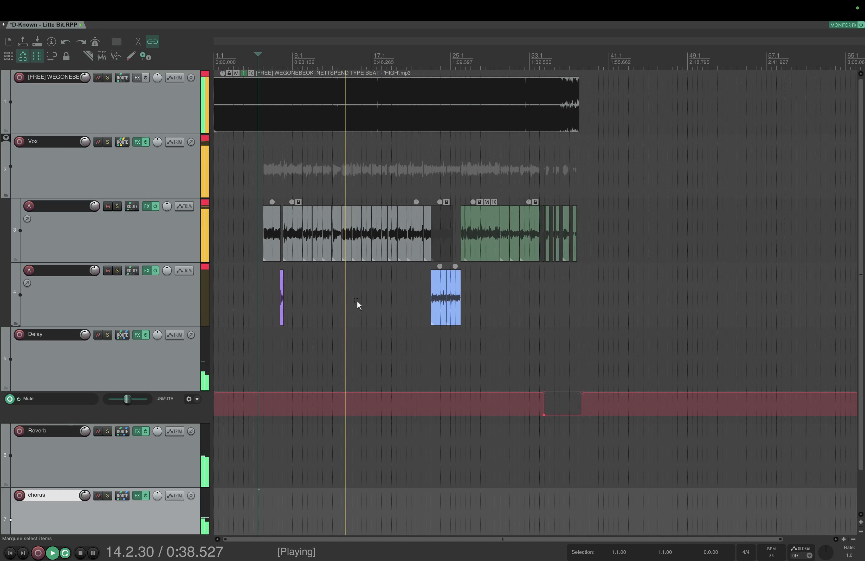
key("super+m")
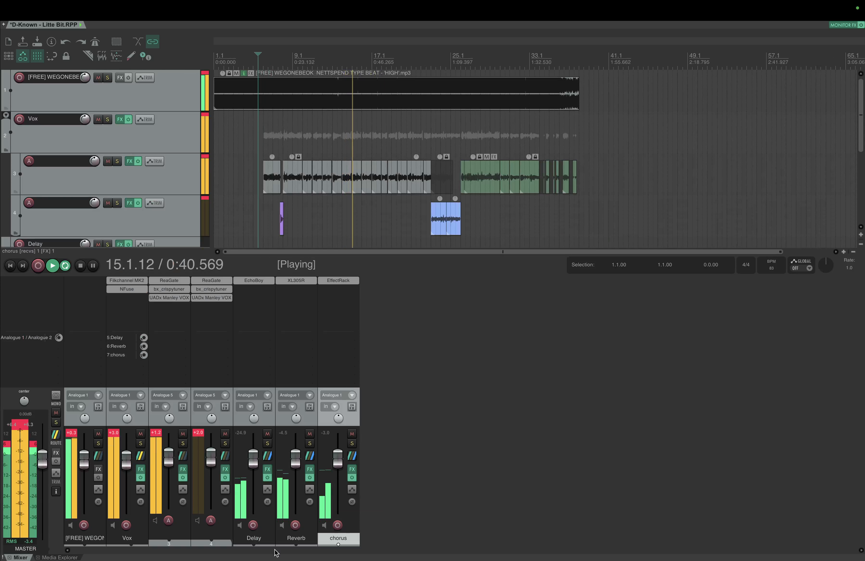
- Lower the Vox track's fader slightly while checking the vocal balance with the master in mono
mouse_move(128, 462)
left_mouse_down()
mouse_move(128, 490)
mouse_move(126, 466)
mouse_move(124, 476)
left_mouse_up()
left_click(55, 395)
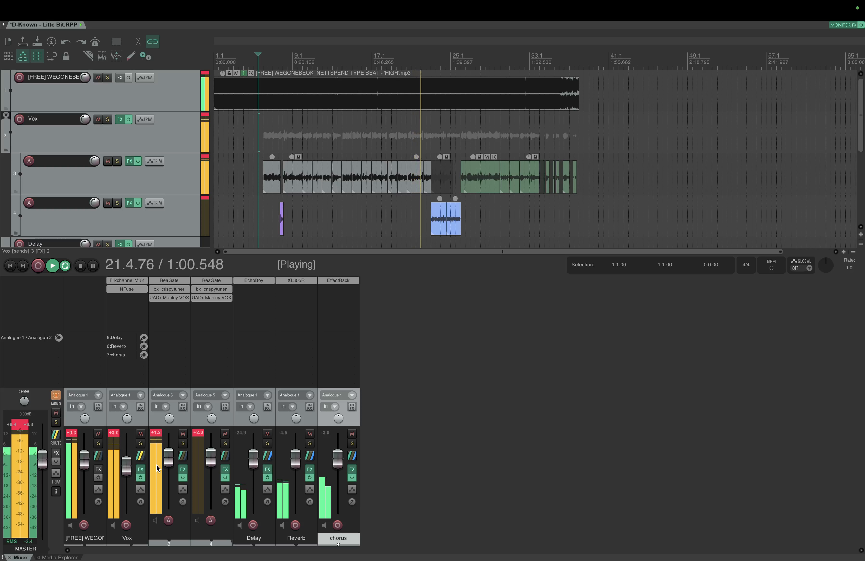
left_click_drag(124, 470, 128, 469)
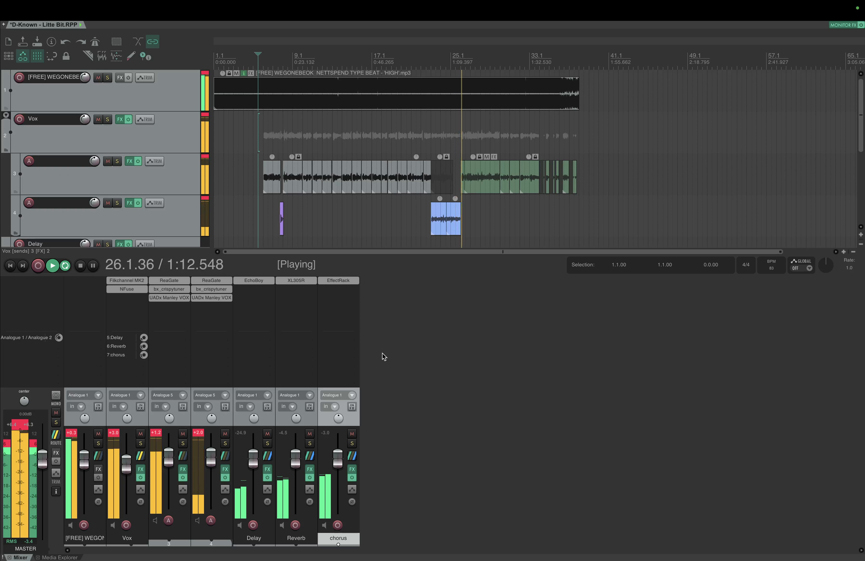
- Add the Kiive Audio M5133 VST3 equalizer to the beat track
left_click(138, 90)
left_click(120, 78)
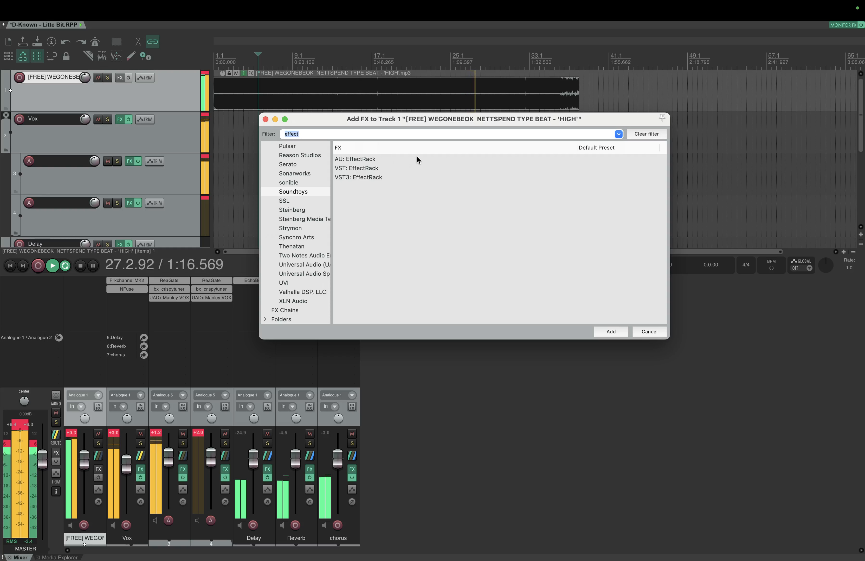
type("mast")
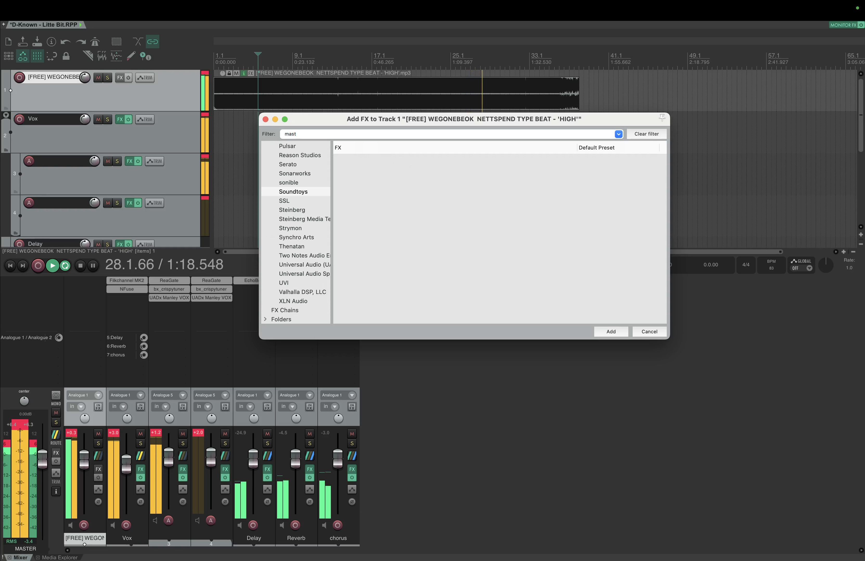
scroll(301, 264, "up", 5)
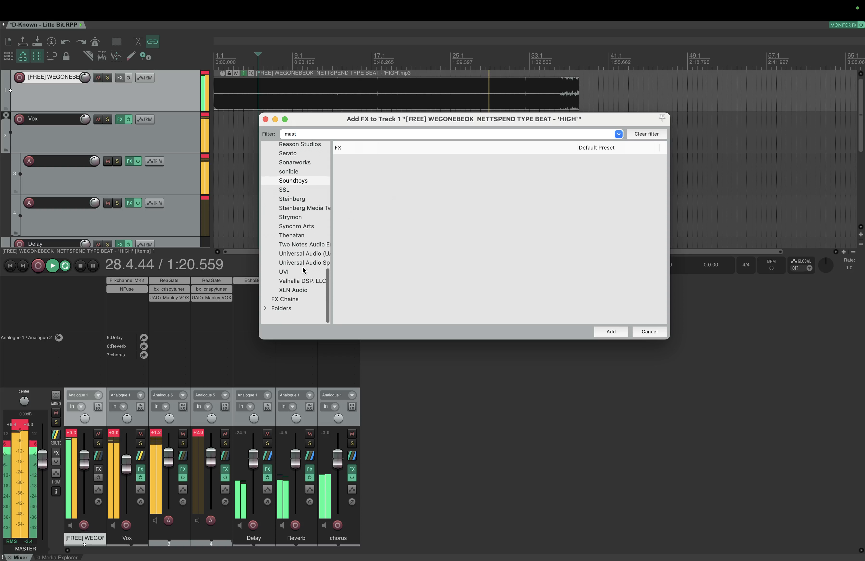
scroll(303, 270, "up", 3)
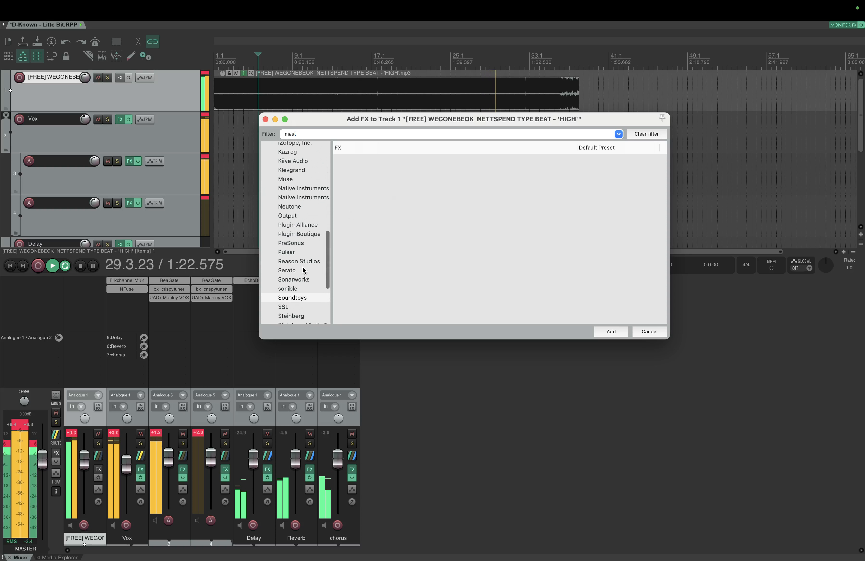
left_click(315, 220)
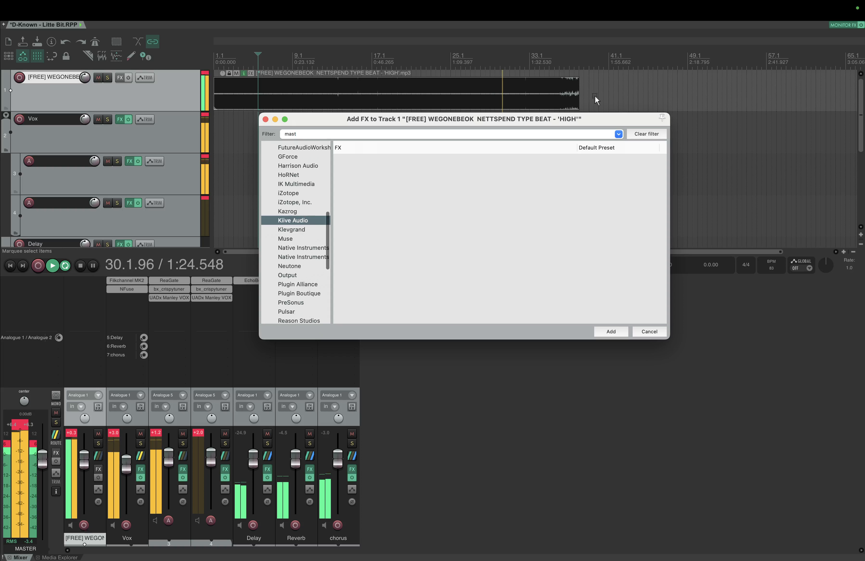
left_click(643, 138)
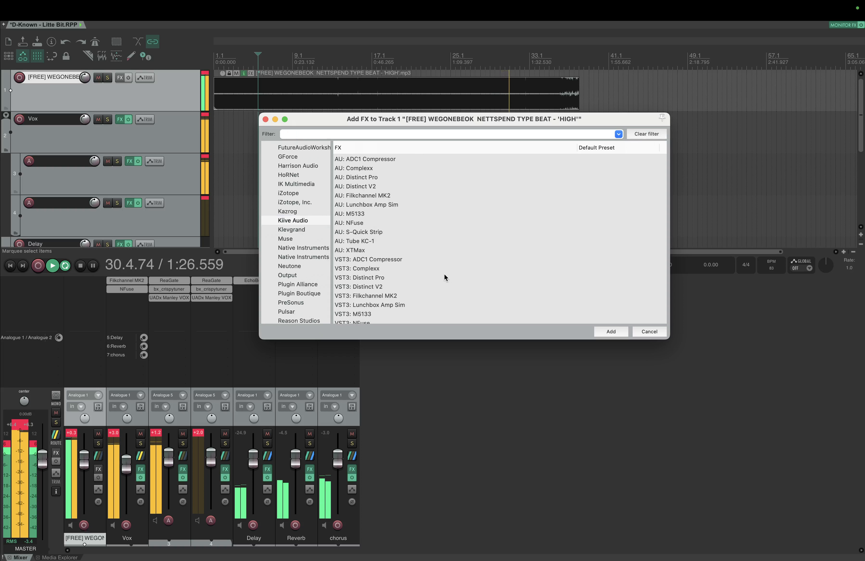
left_click(362, 315)
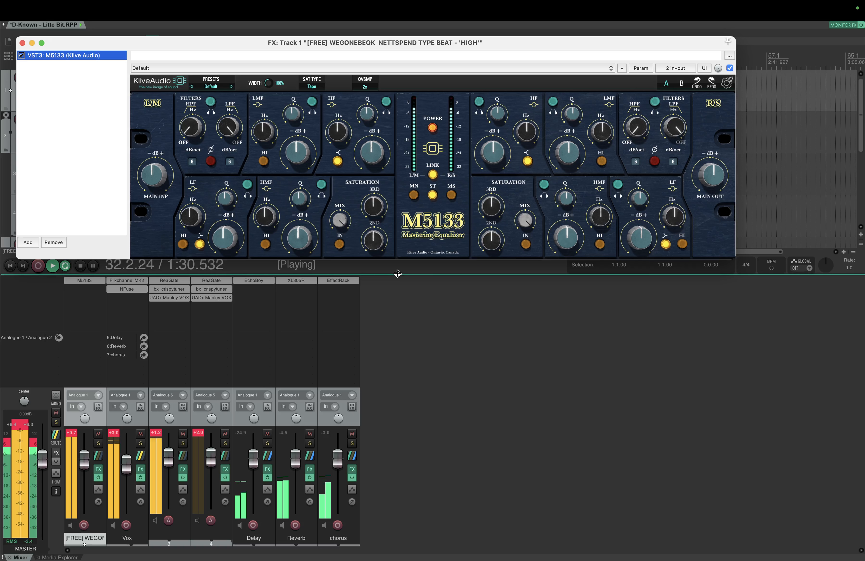
- Boost the beat's low end with the M5133's LF band and raise that band's frequency
left_click_drag(262, 42, 353, 123)
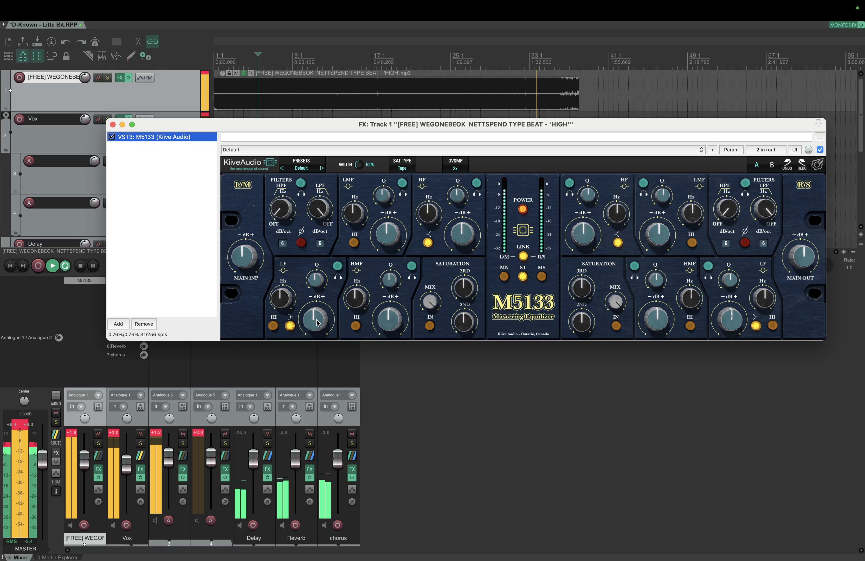
left_click_drag(318, 323, 318, 316)
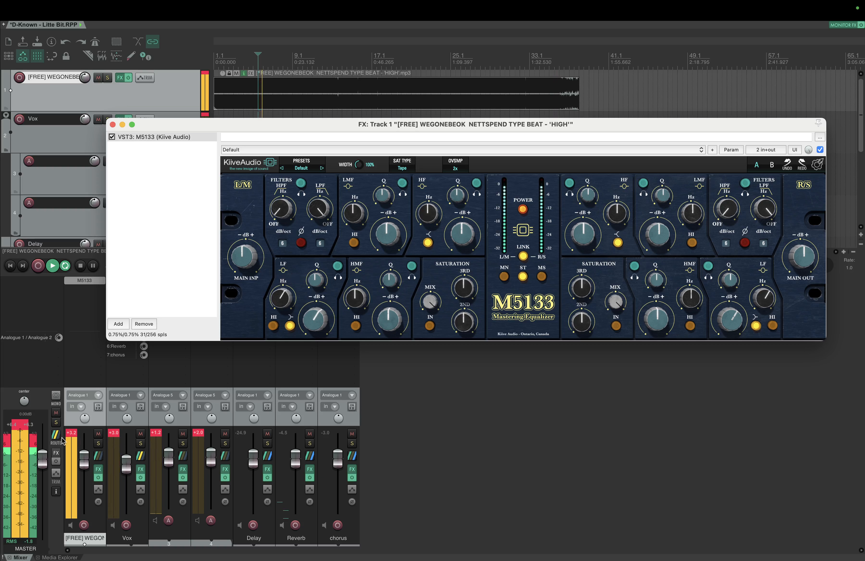
- Compare the master's peak level with the M5133 on and off, leave the equalizer bypassed, and close its window
left_click(29, 440)
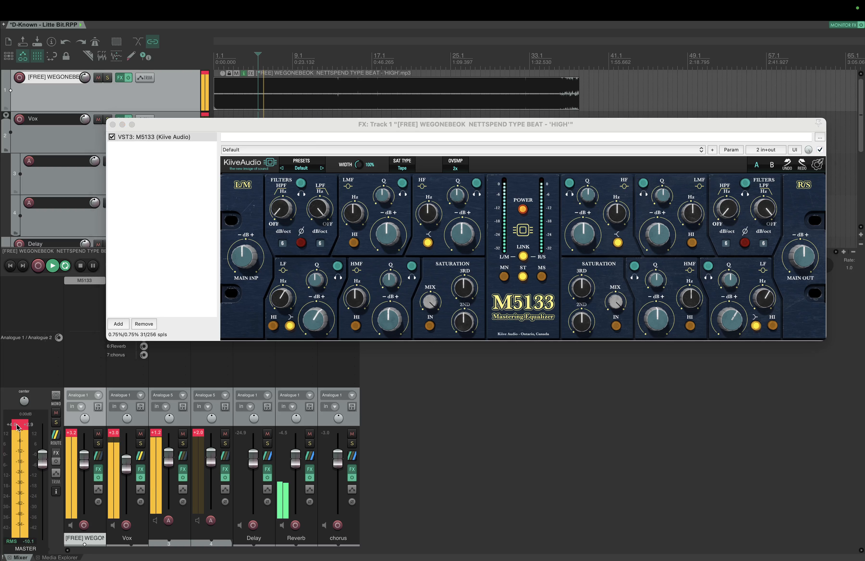
left_click(111, 137)
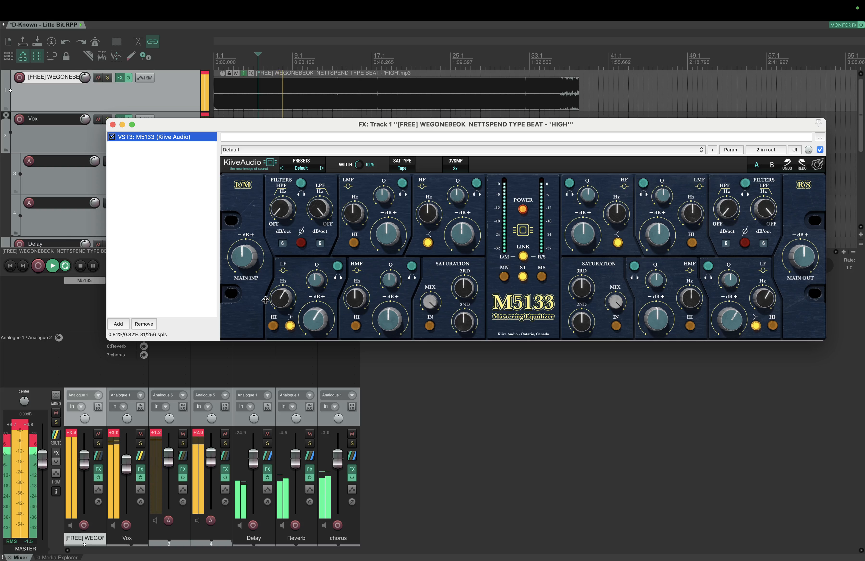
left_click(19, 425)
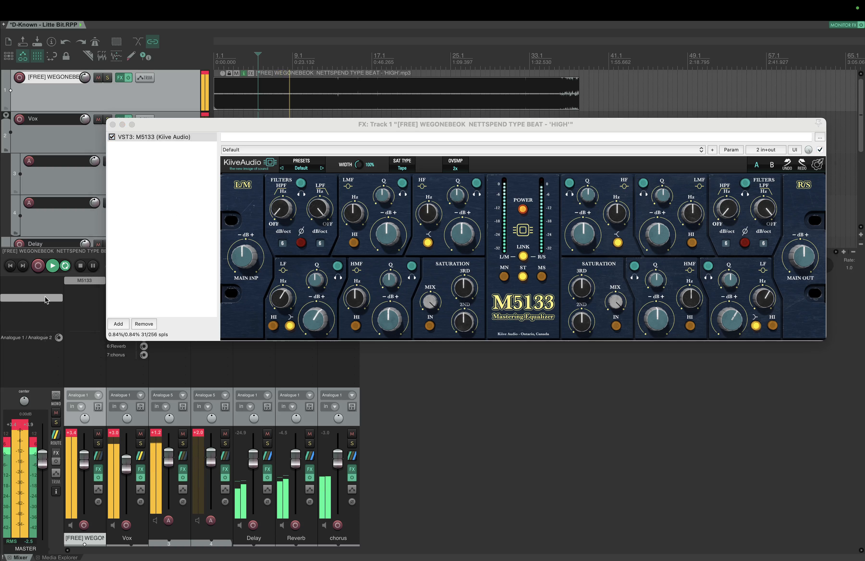
left_click(77, 283)
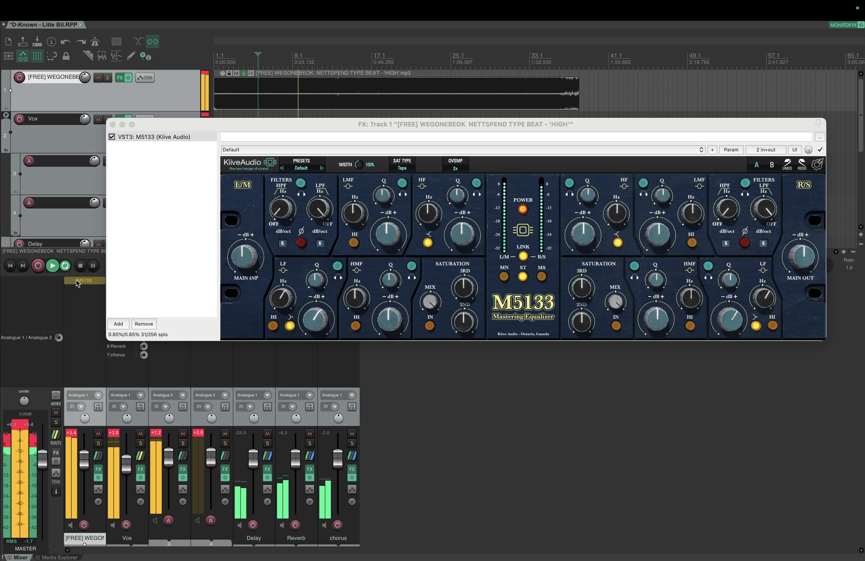
left_click(113, 125)
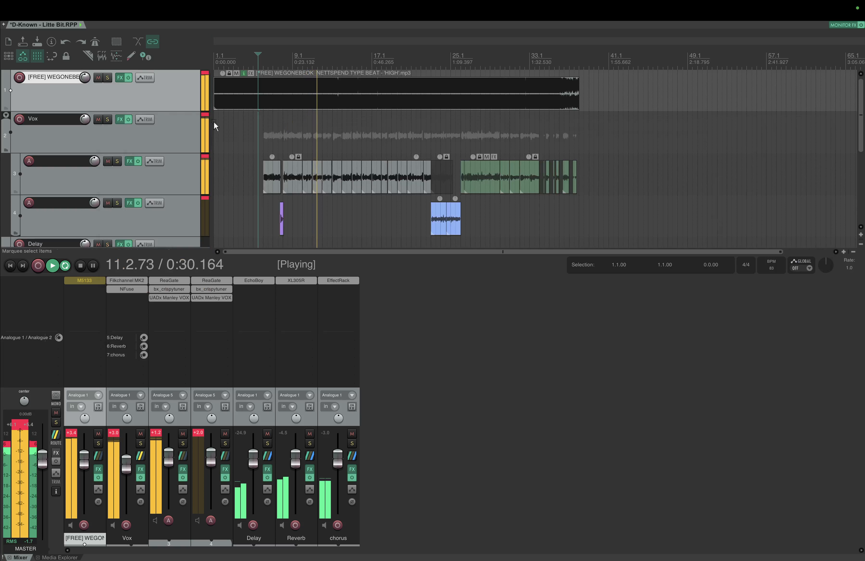
- Switch the master to mono and raise the Vox track's fader to about -2.8 dB during playback
key("super+m")
scroll(331, 344, "down", 1)
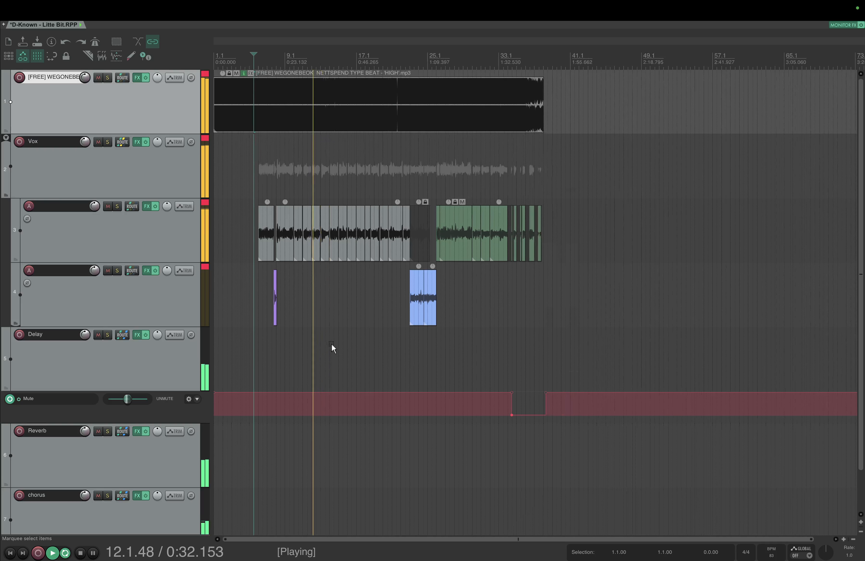
scroll(334, 348, "down", 1)
key("super+m")
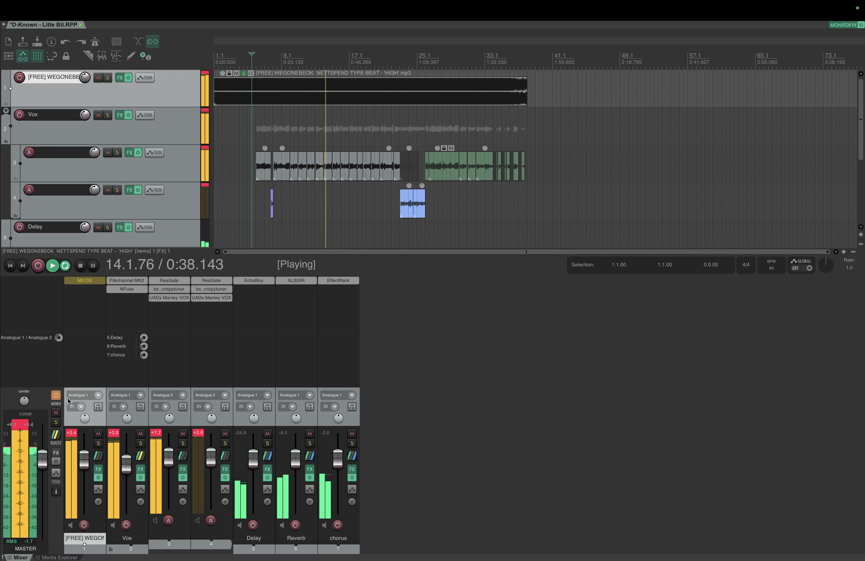
left_click_drag(126, 460, 126, 459)
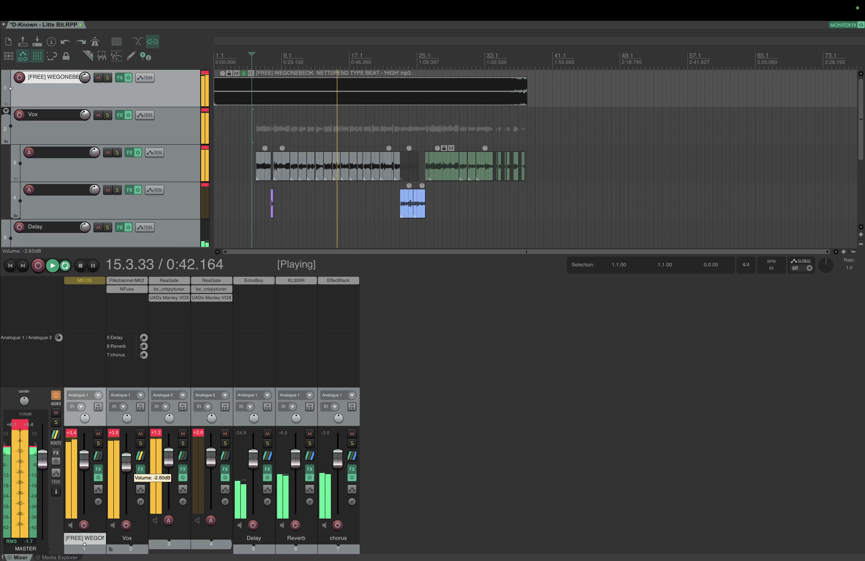